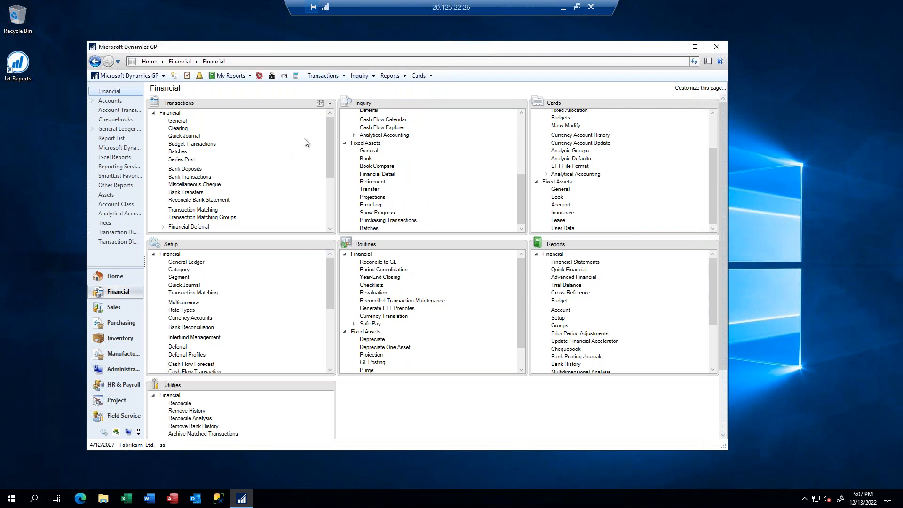
Open the Fixed Assets general card and load asset 00025, suffix 1
left_click_drag(333, 132, 326, 183)
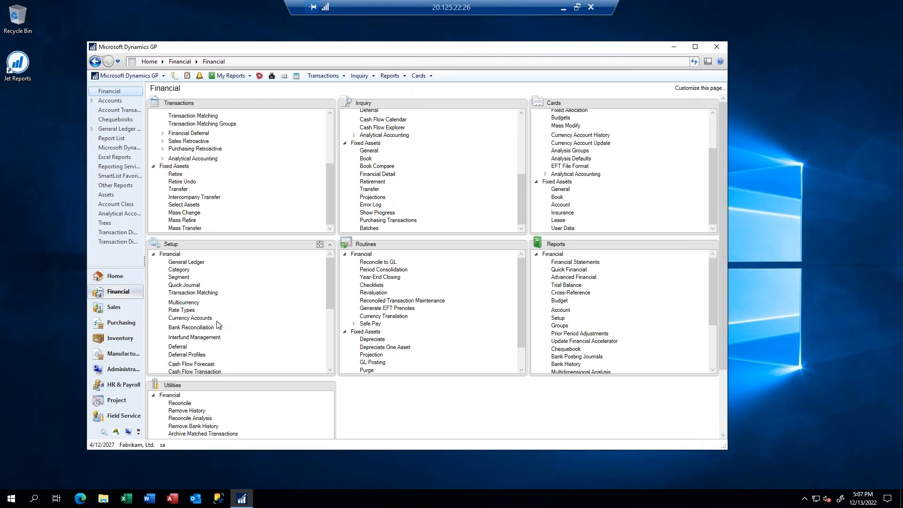
left_click(560, 189)
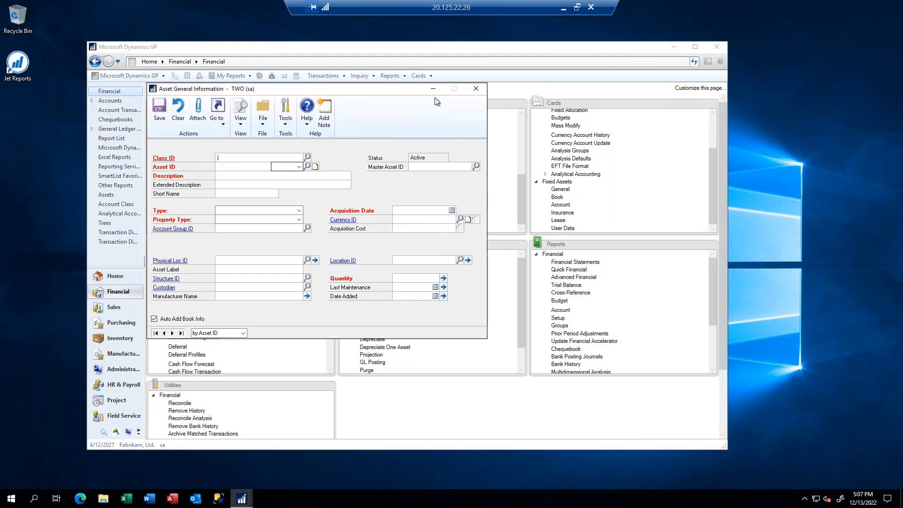
left_click_drag(370, 91, 630, 103)
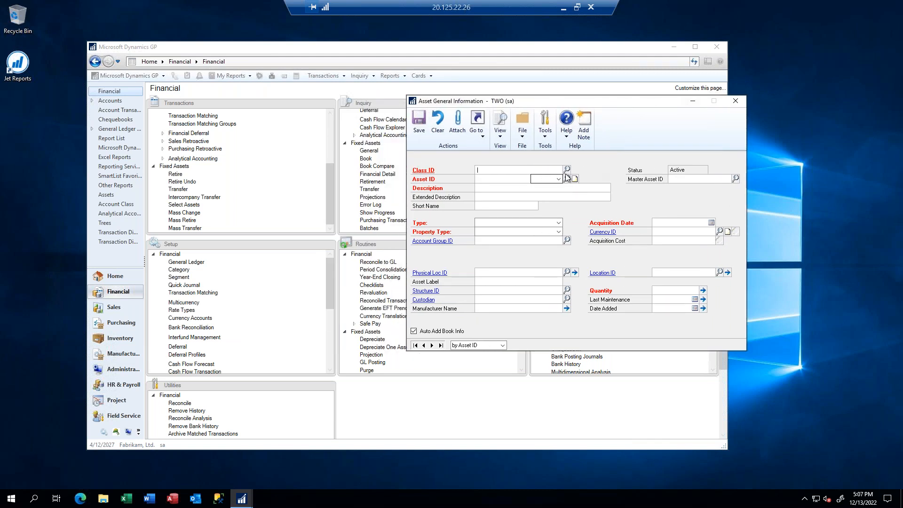
left_click(510, 177)
key("Tab")
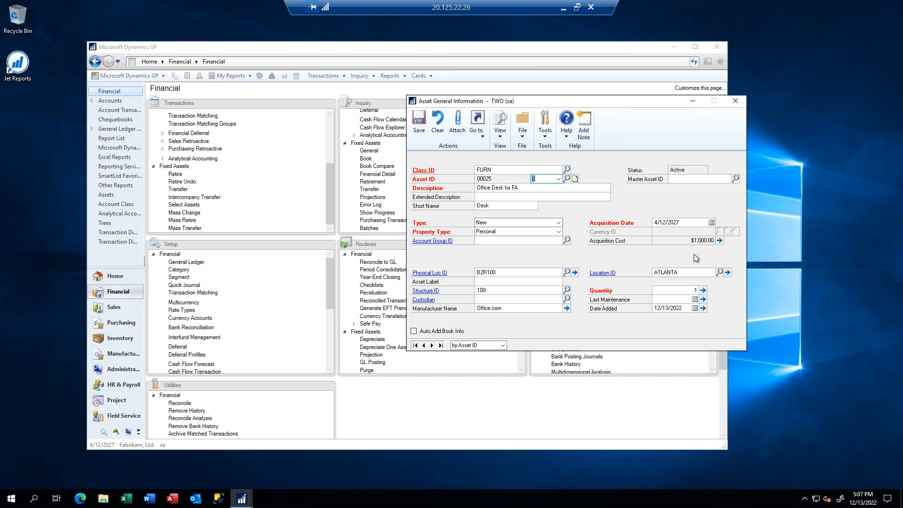
Examine the purchase record behind the asset's acquisition cost, including its source receiving transaction and item detail
left_click(720, 240)
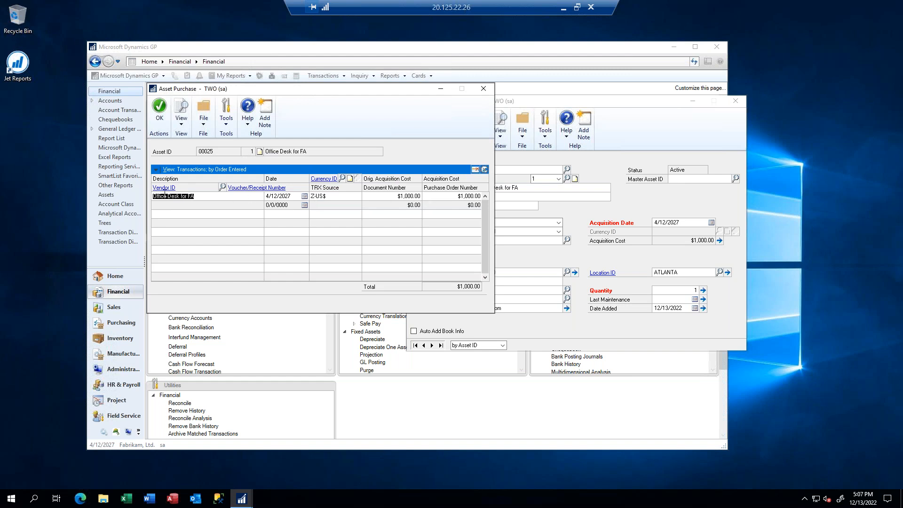
left_click(244, 194)
left_click(243, 187)
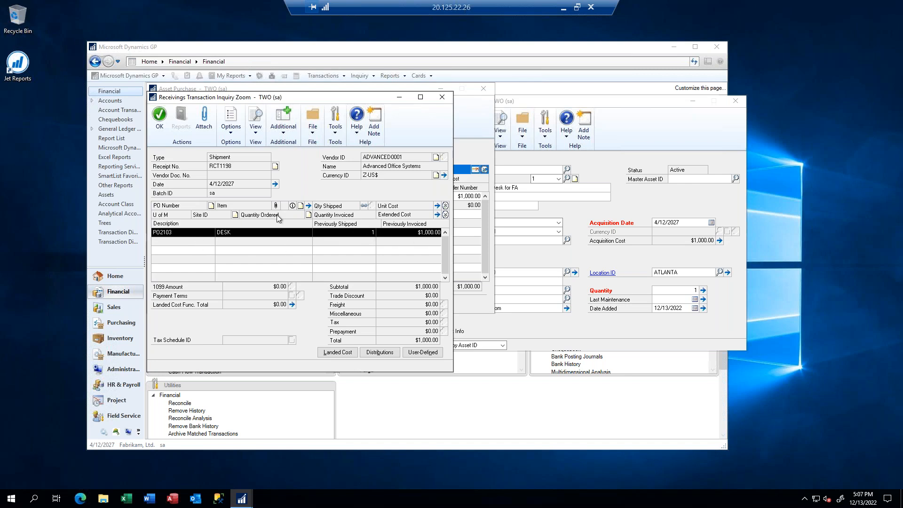
left_click(308, 207)
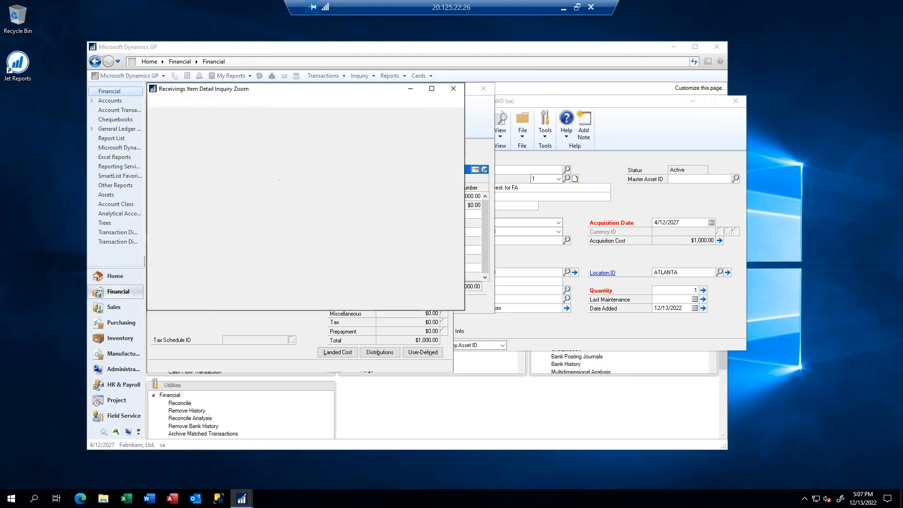
left_click(454, 87)
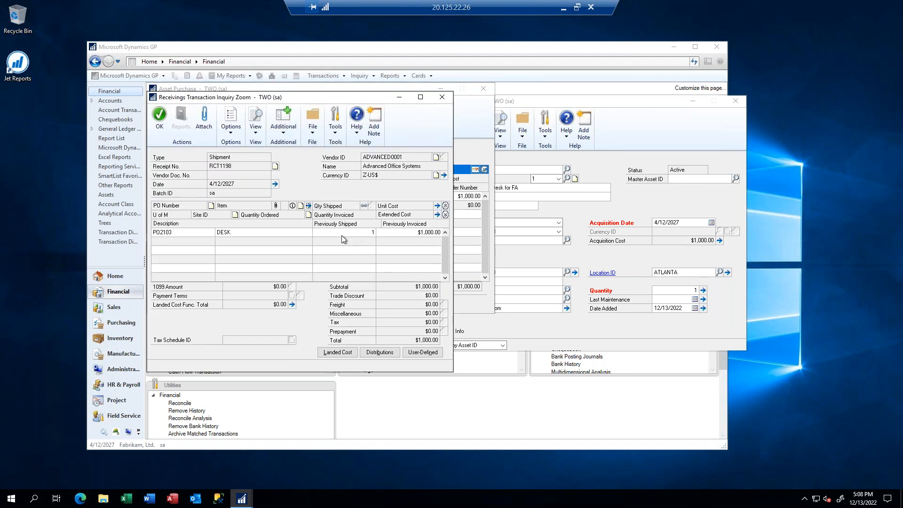
left_click(442, 97)
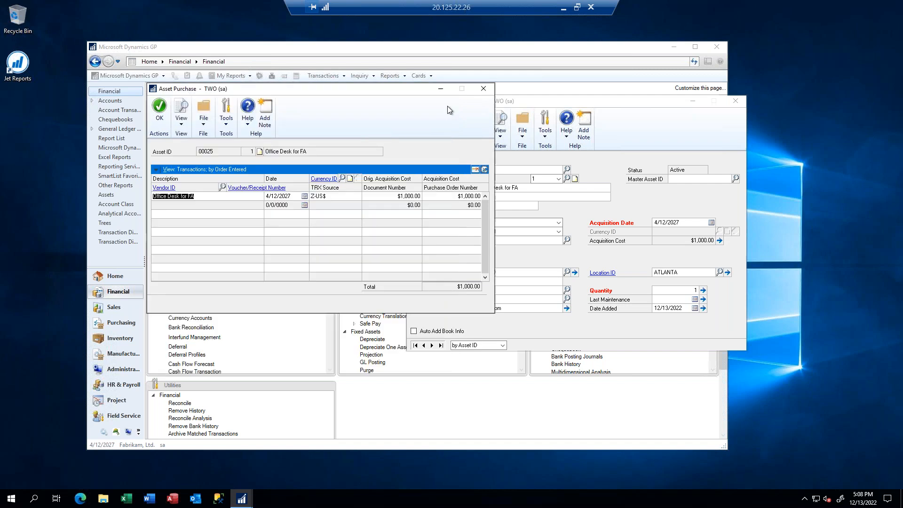
left_click(160, 113)
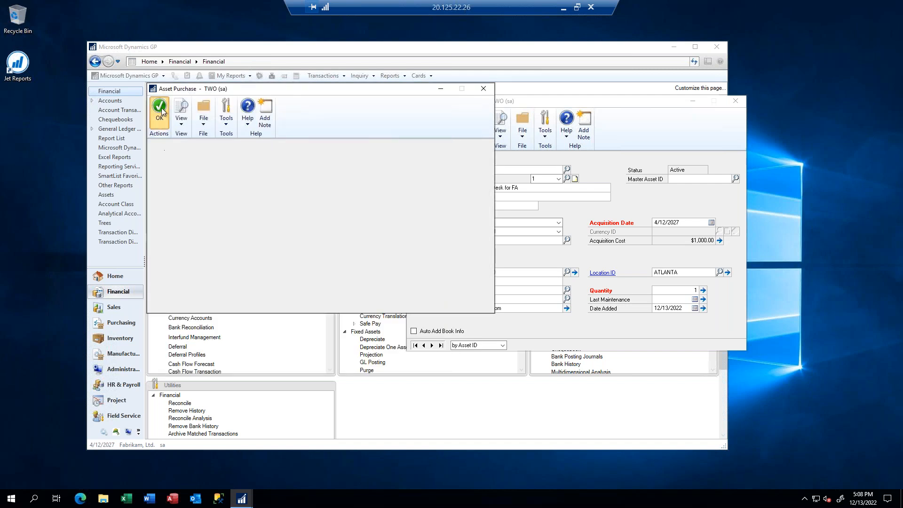
Check the physical locations available for asset 00025, leaving the current selection in place
double_click(498, 270)
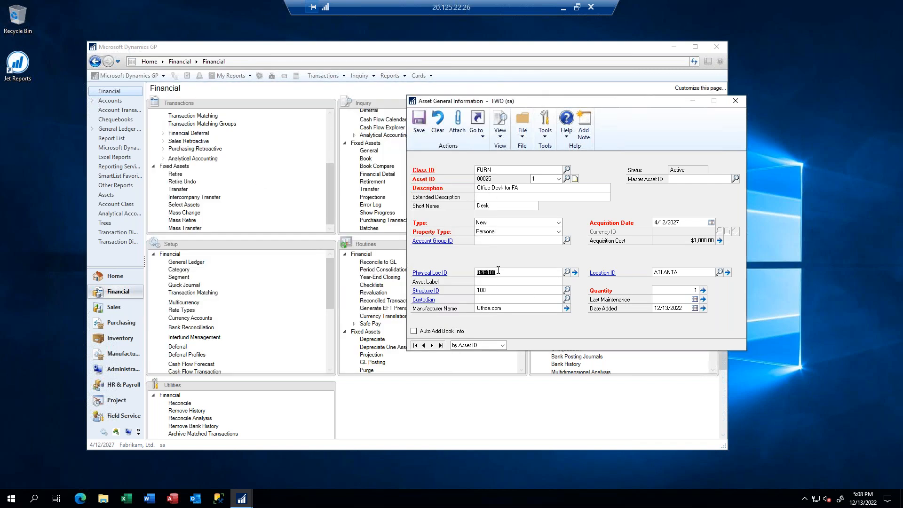
left_click(567, 272)
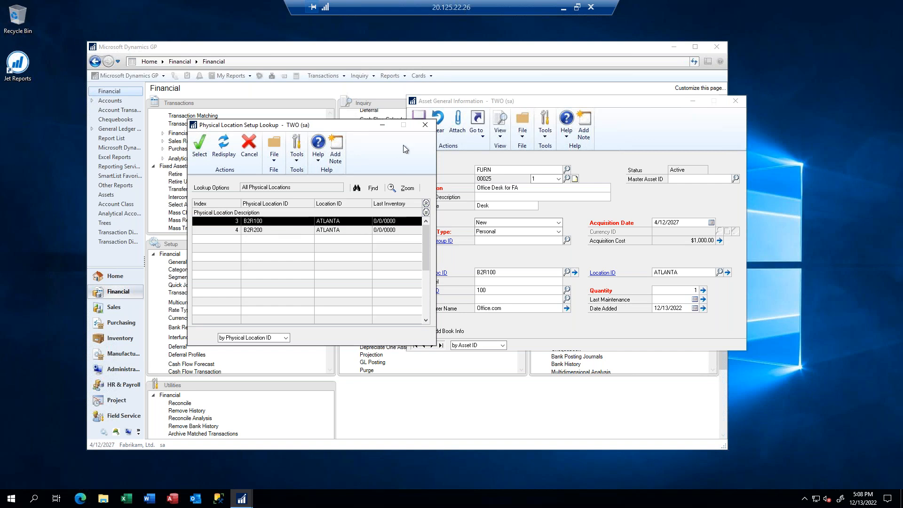
left_click(425, 125)
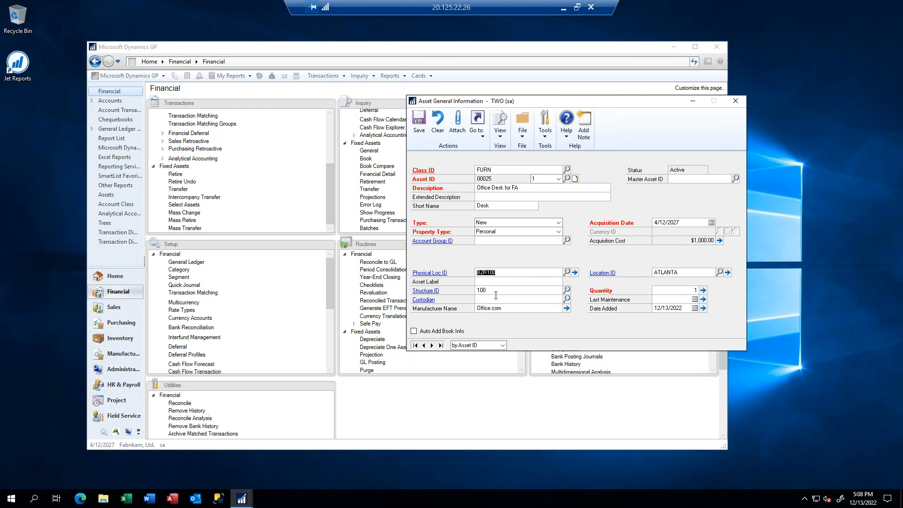
Review the structure IDs and the employees available as custodian for the desk asset
left_click(496, 290)
left_click(567, 290)
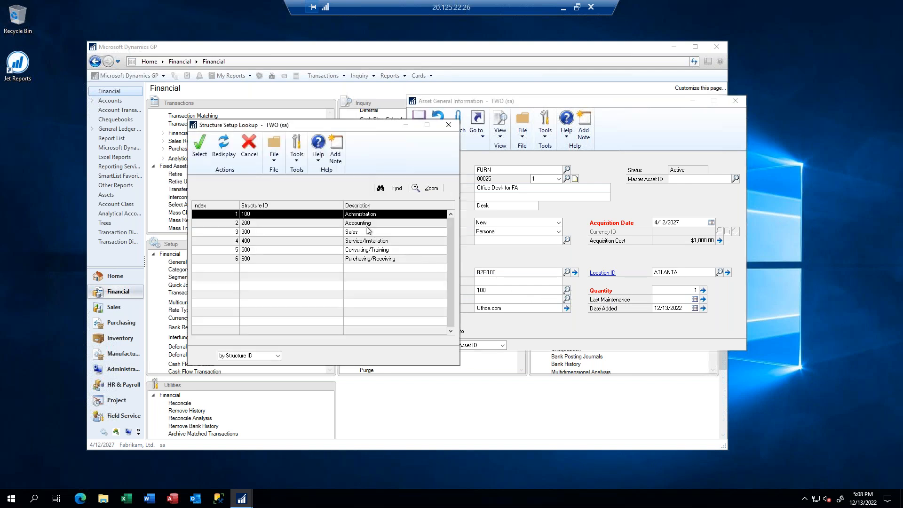
left_click(498, 292)
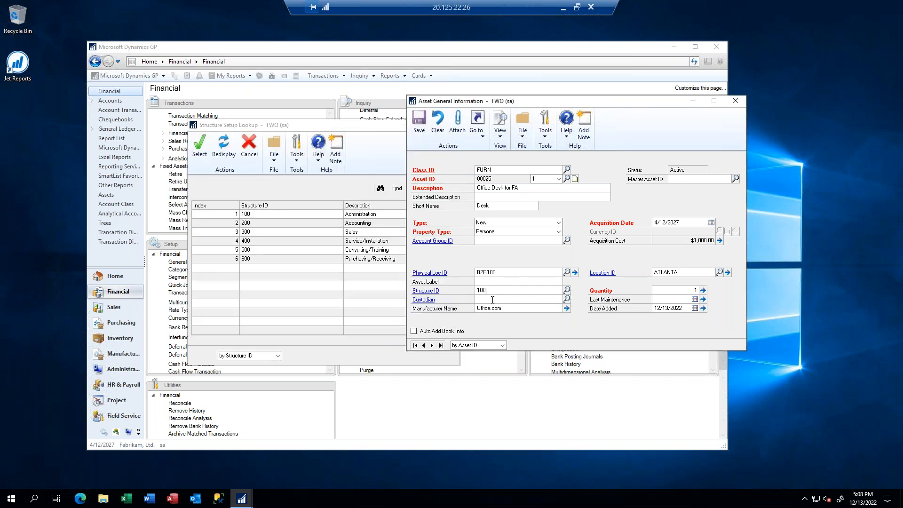
left_click(568, 300)
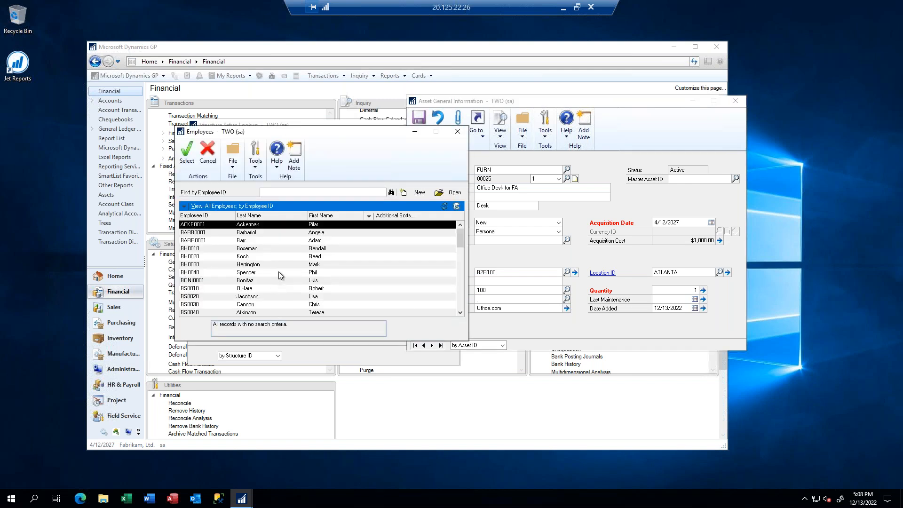
left_click(457, 132)
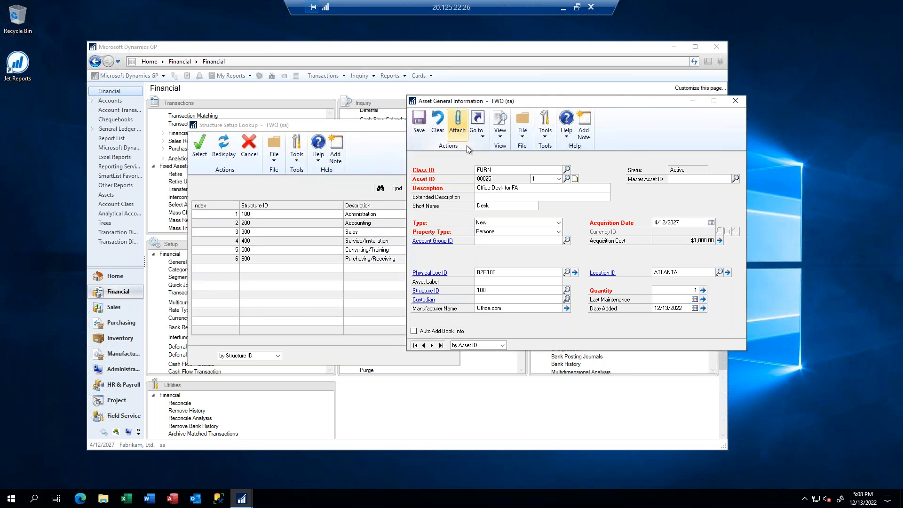
In the manufacturer details, set the model number to EXEC DESK and the warranty date to 12/31/2028
left_click(568, 309)
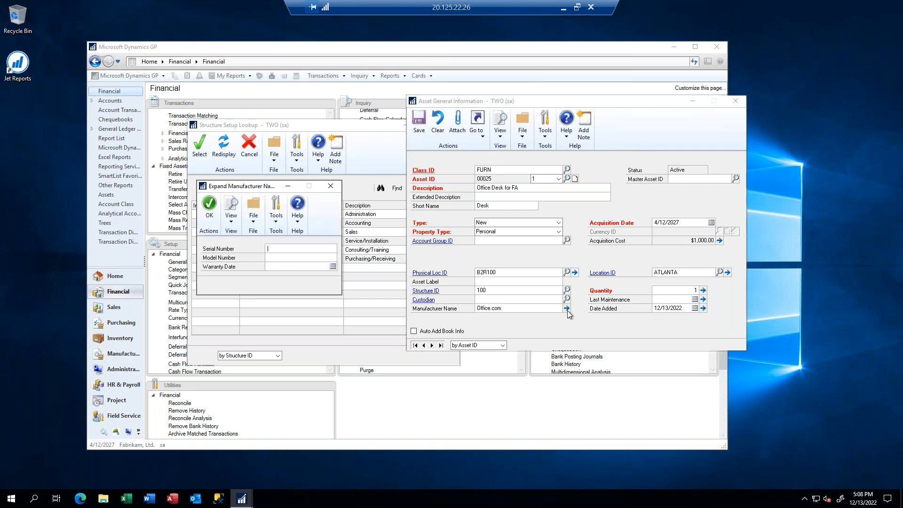
left_click(275, 258)
type("EXEC DESK")
key("Tab")
type("20")
key("BackSpace")
key("BackSpace")
key("Tab")
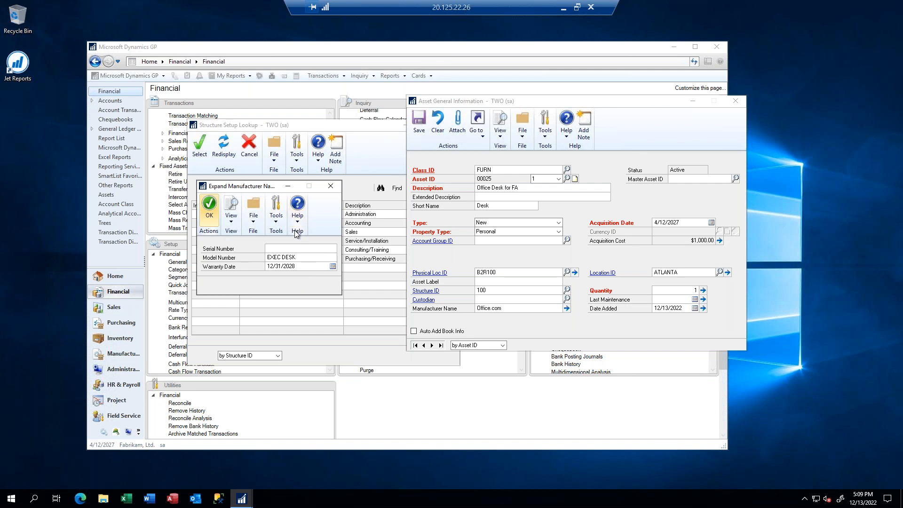
left_click(211, 207)
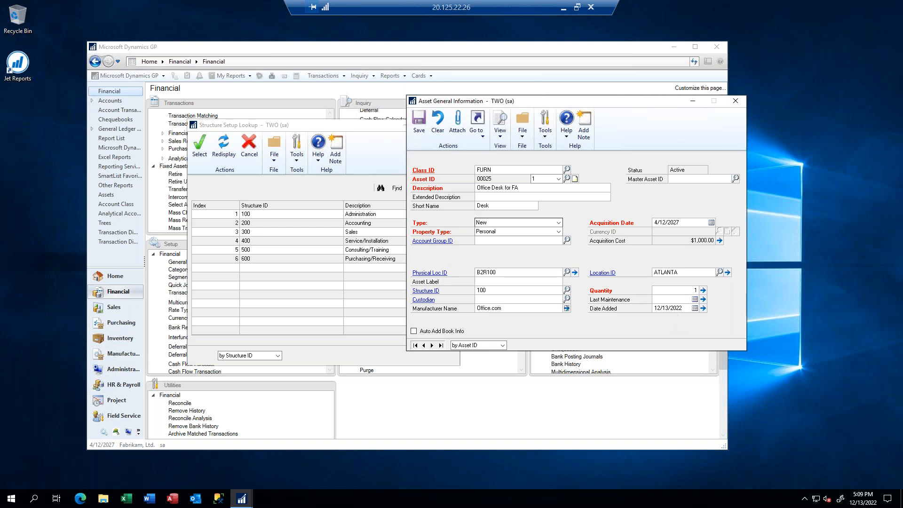
Open the asset's book information beside its general card and load the INTERNAL book
left_click(481, 132)
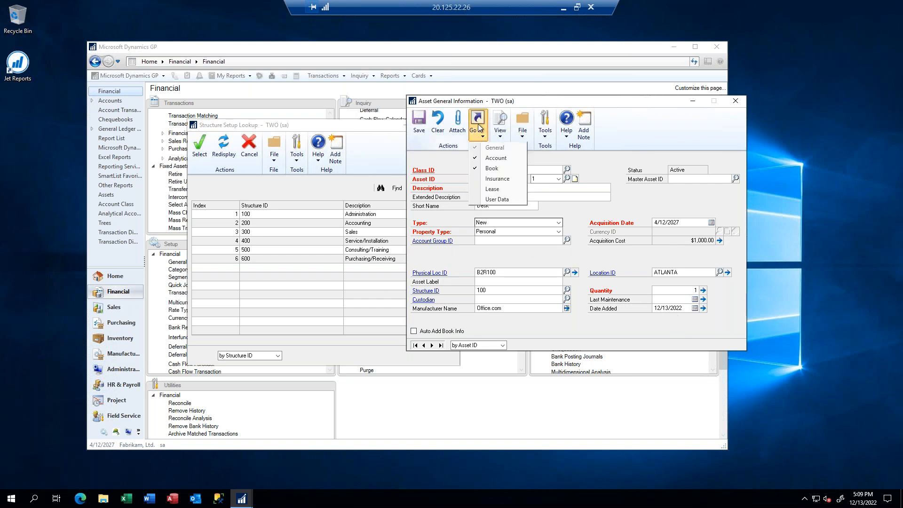
left_click(498, 169)
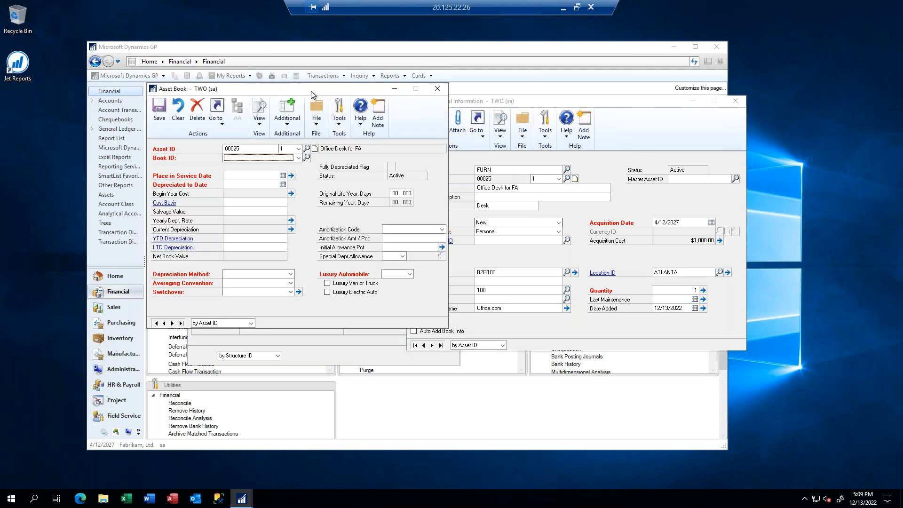
left_click_drag(468, 92, 588, 116)
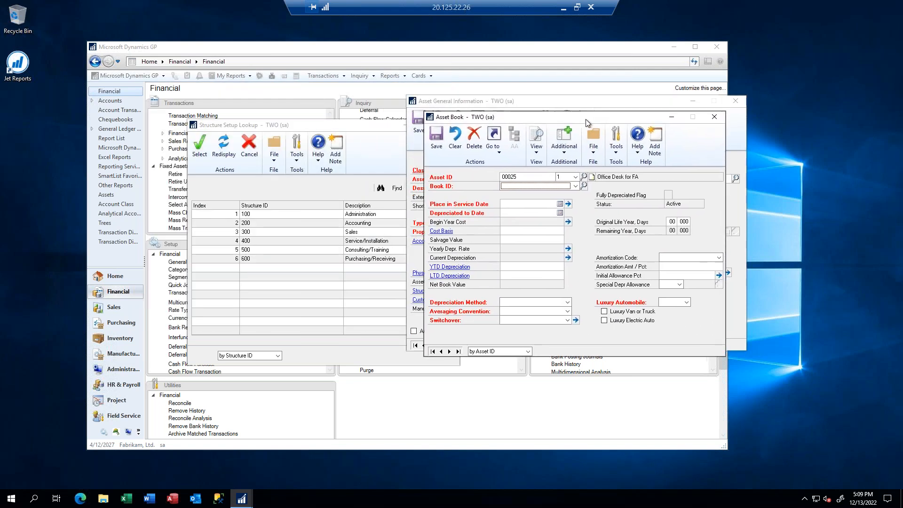
left_click_drag(541, 101, 119, 36)
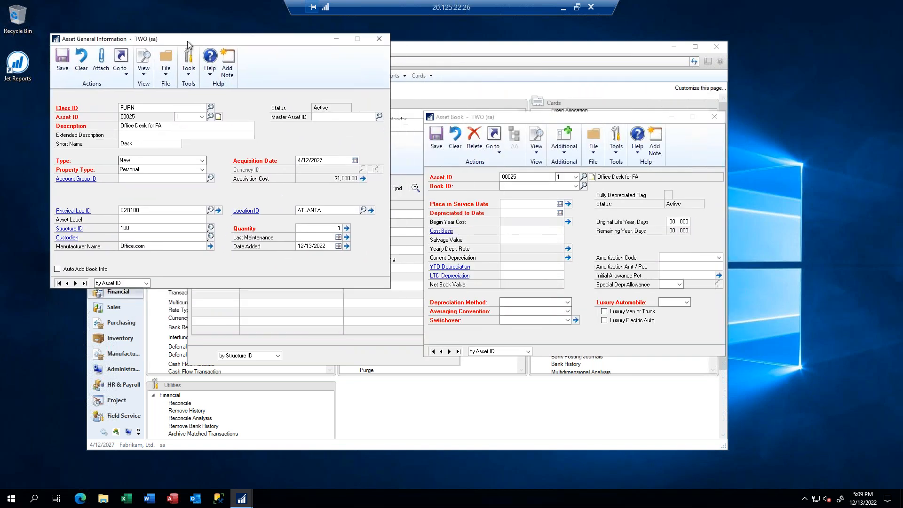
left_click(465, 117)
left_click_drag(466, 117, 436, 44)
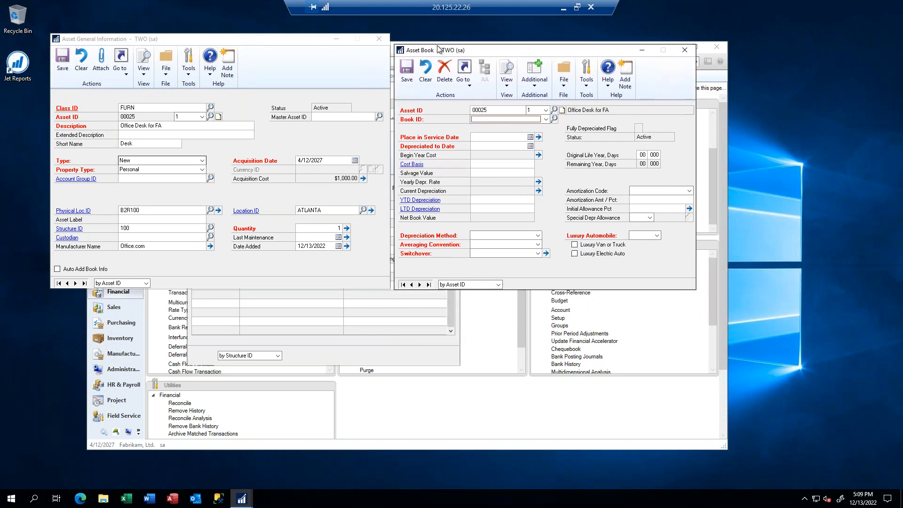
left_click(544, 113)
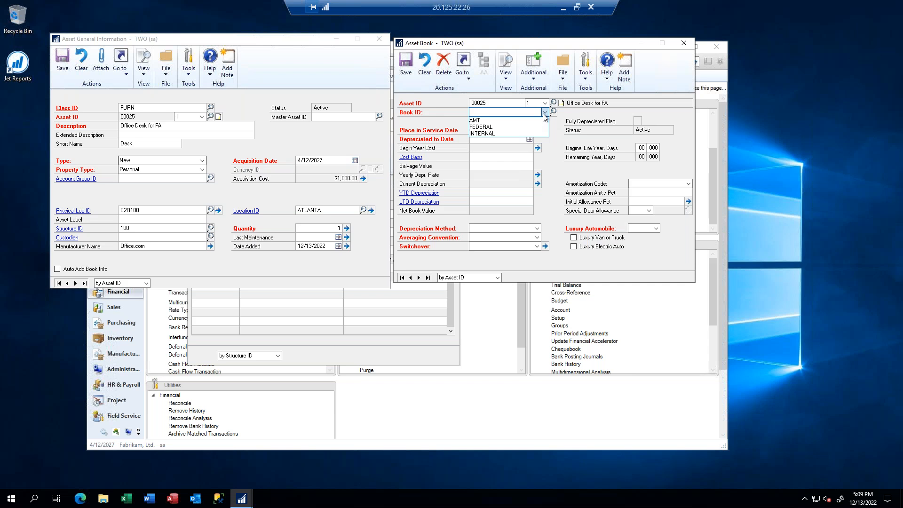
left_click(517, 133)
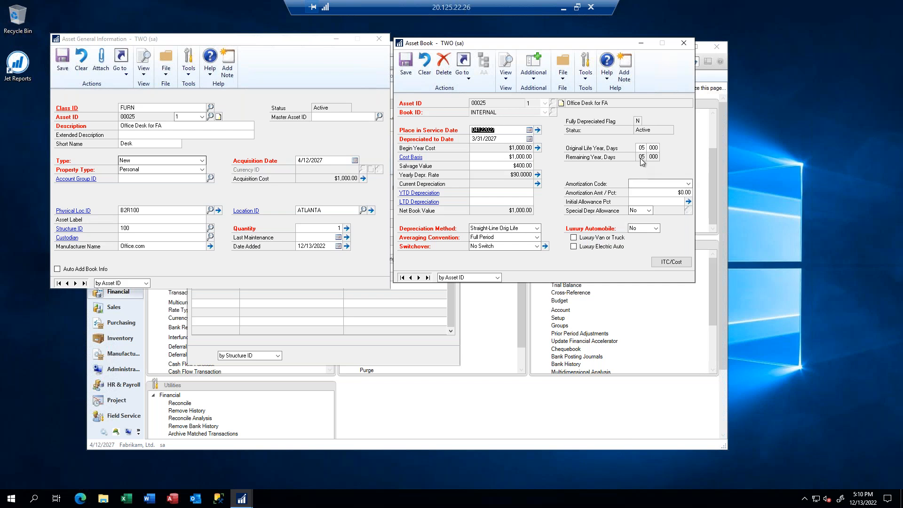
Inspect the yearly depreciation rate details and the salvage value in the INTERNAL book
left_click(537, 174)
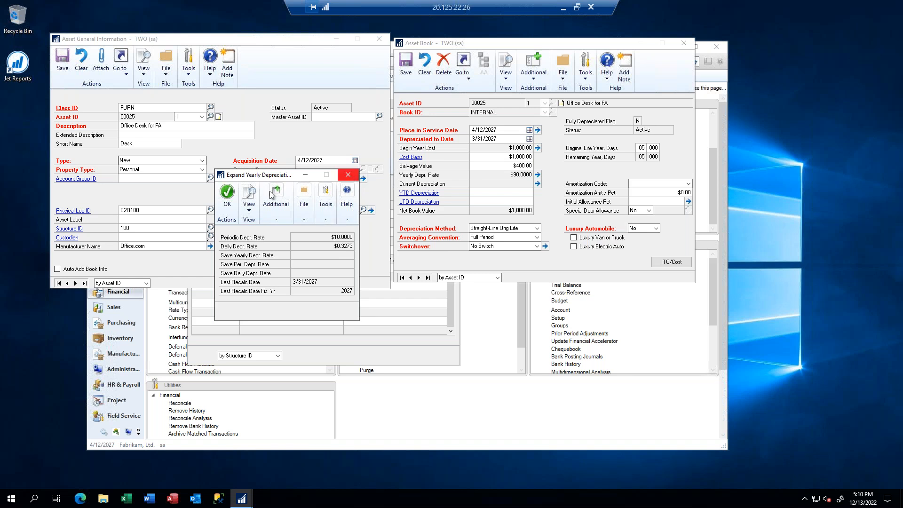
left_click(227, 194)
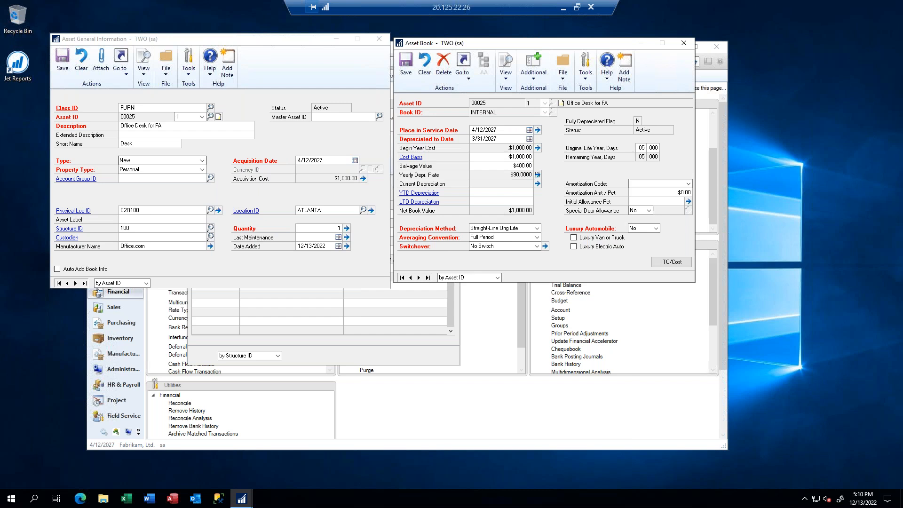
left_click(510, 165)
Look through the available depreciation methods and keep Straight-Line Orig Life for the INTERNAL book
left_click(536, 229)
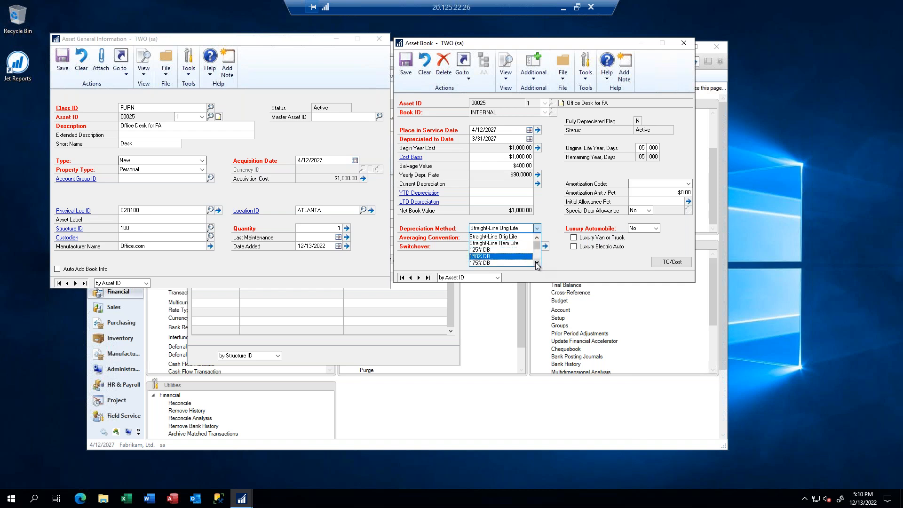
left_click_drag(537, 264, 537, 265)
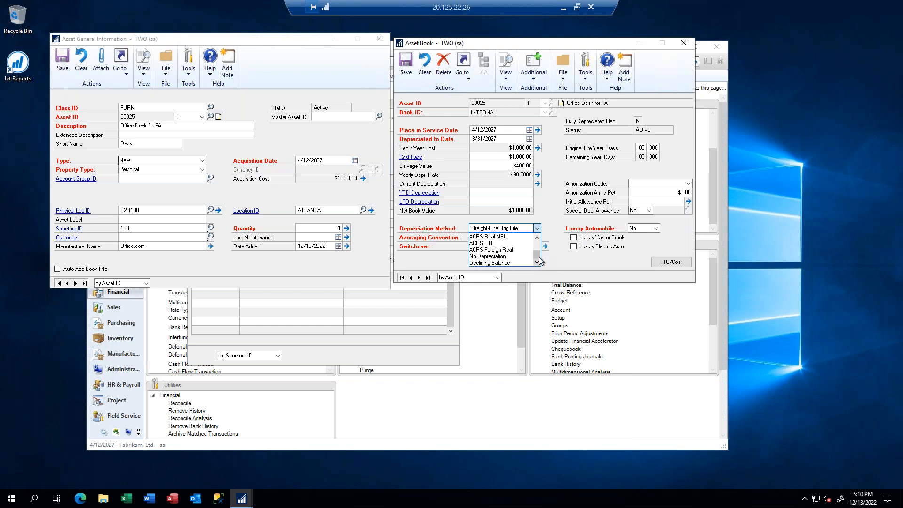
left_click_drag(538, 242, 537, 242)
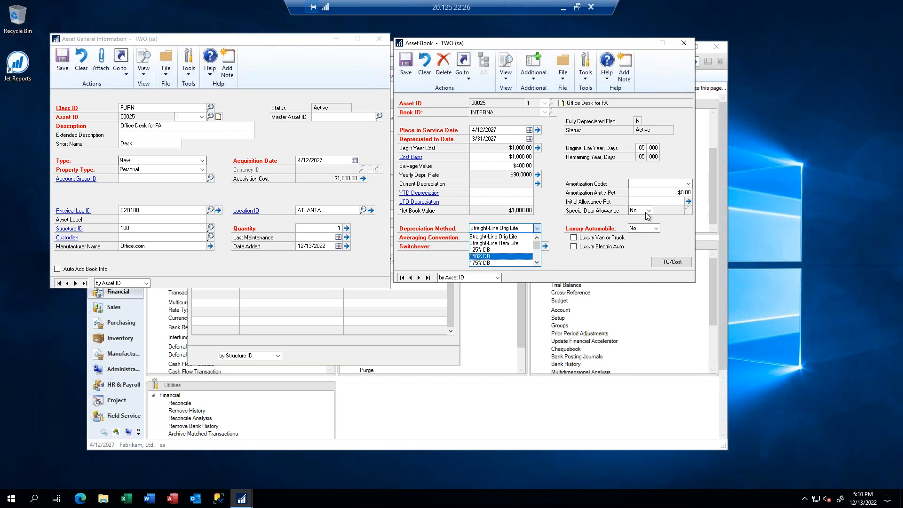
left_click(499, 237)
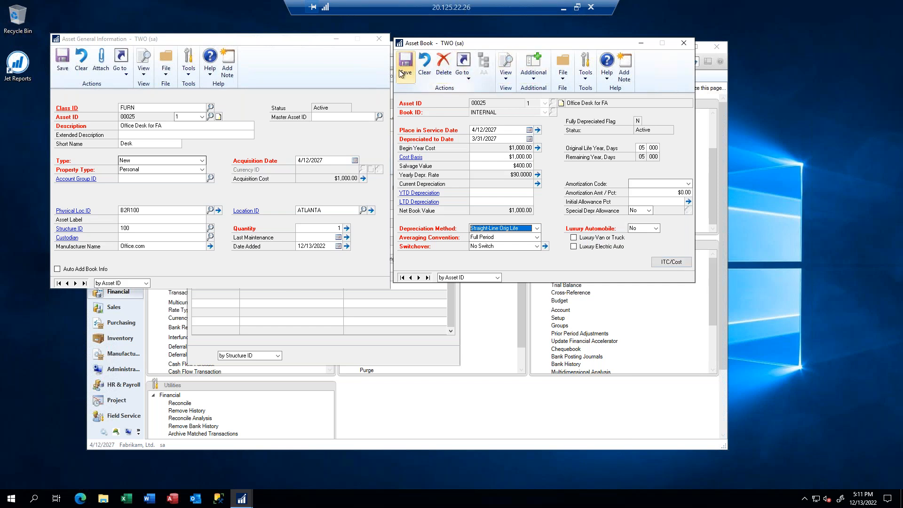
Open the desk asset's insurance information and place its window clear of the general card
left_click(126, 71)
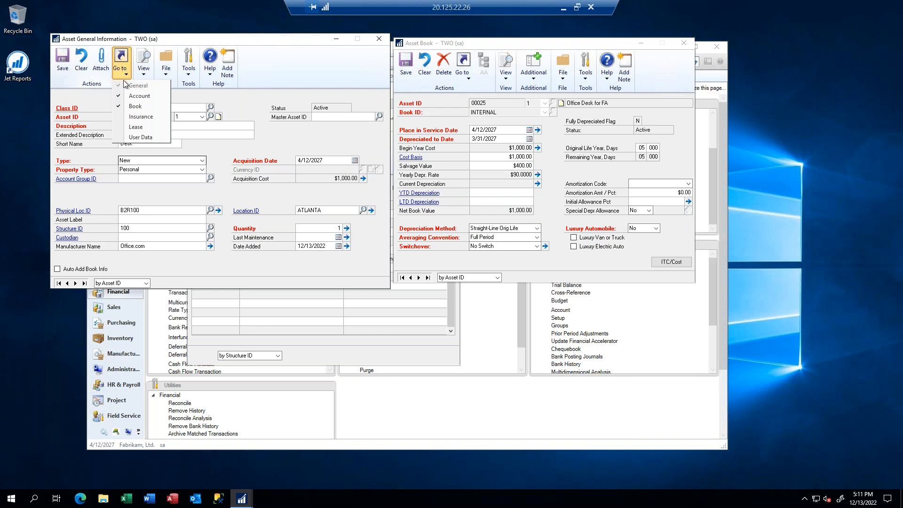
left_click(141, 117)
left_click_drag(246, 92, 598, 204)
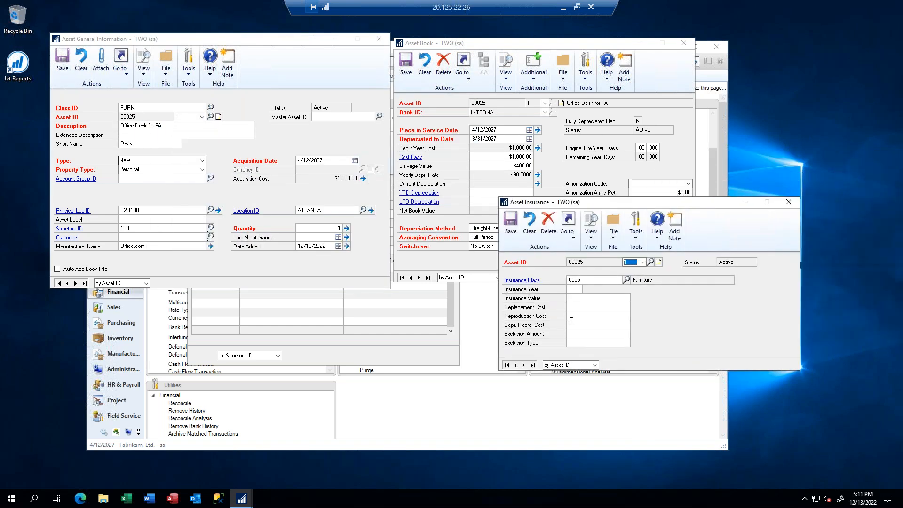
Set the insurance year to 2027 and both the insurance value and replacement cost to $1,500.00, and save the insurance record
left_click(576, 290)
type("2027")
key("Tab")
type("1500")
key("Tab")
type("1500")
key("Tab")
key("Tab")
key("Tab")
key("Tab")
key("Tab")
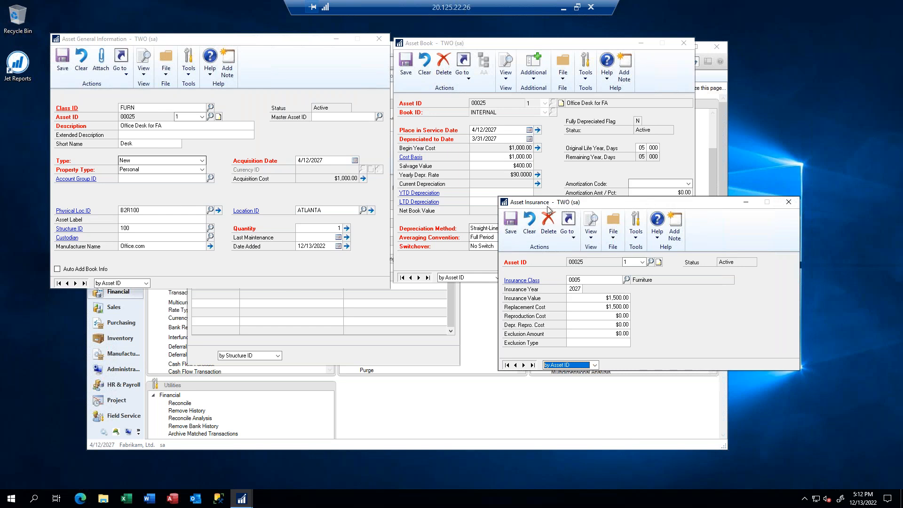
left_click(514, 228)
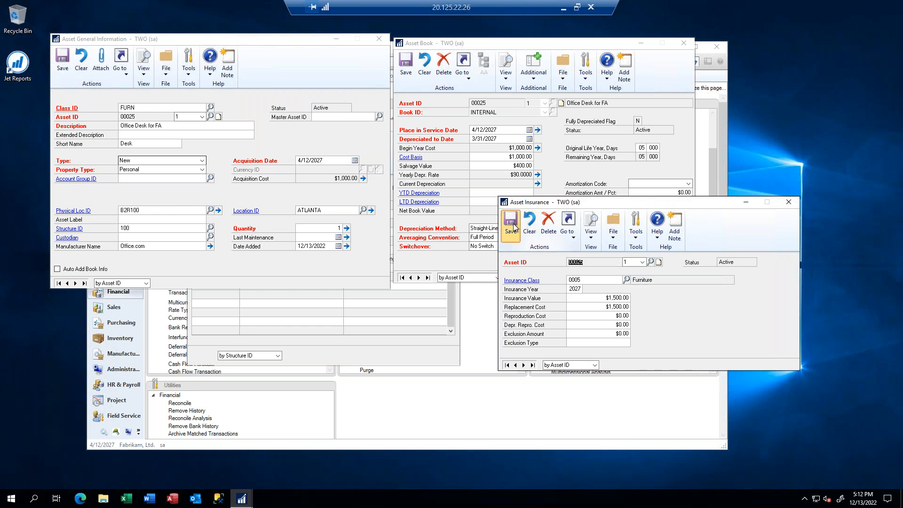
Check the user-defined fields available in the desk asset's user data and close them again
left_click(125, 70)
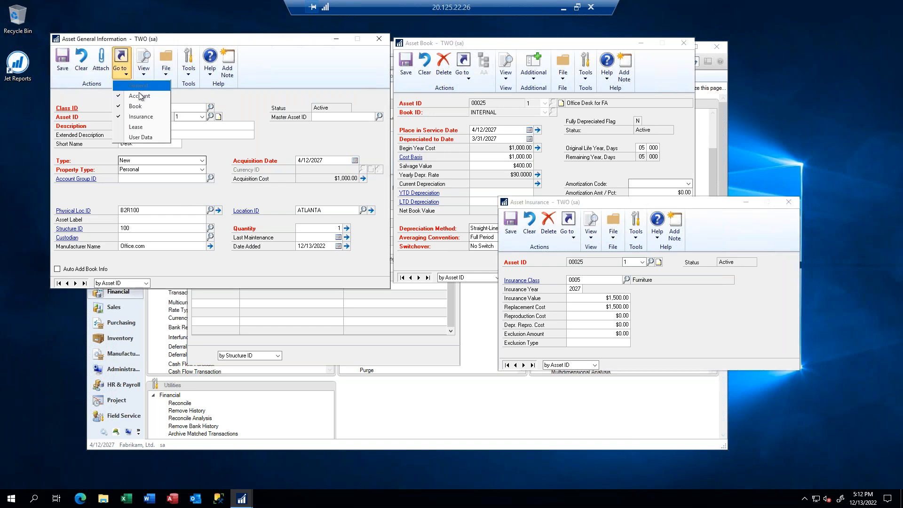
left_click(141, 137)
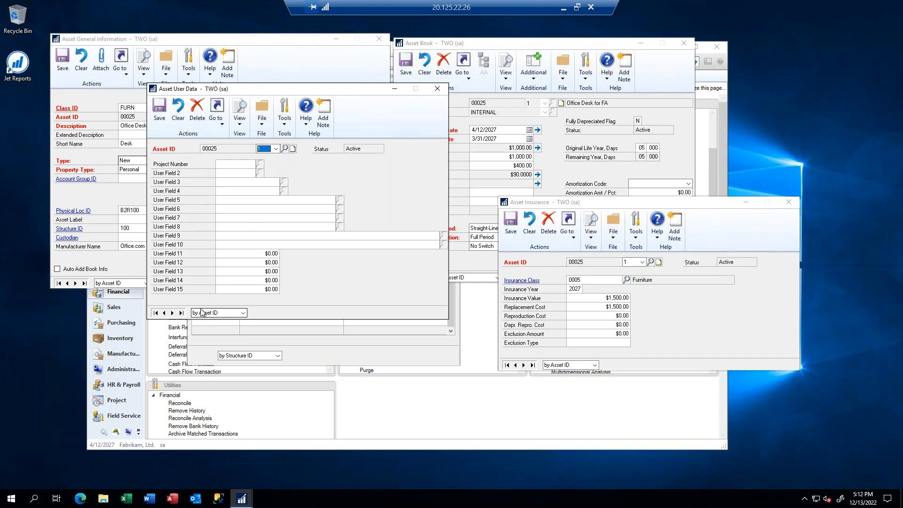
left_click(438, 88)
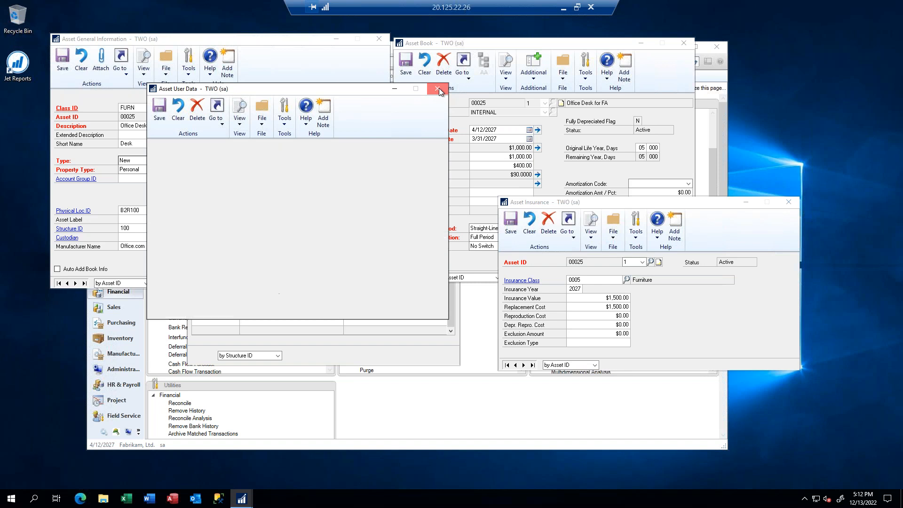
Close all open asset windows and the structure lookup, saving the changes to the desk's general information
left_click(789, 201)
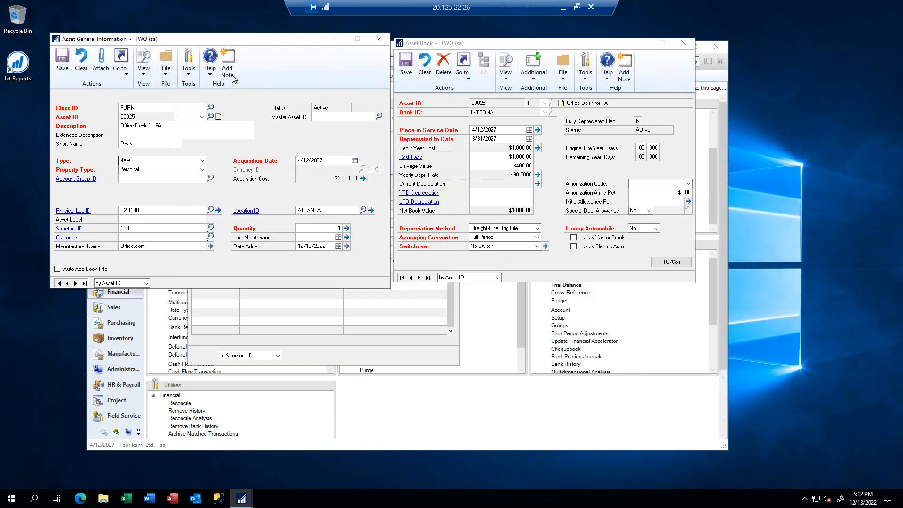
left_click(380, 39)
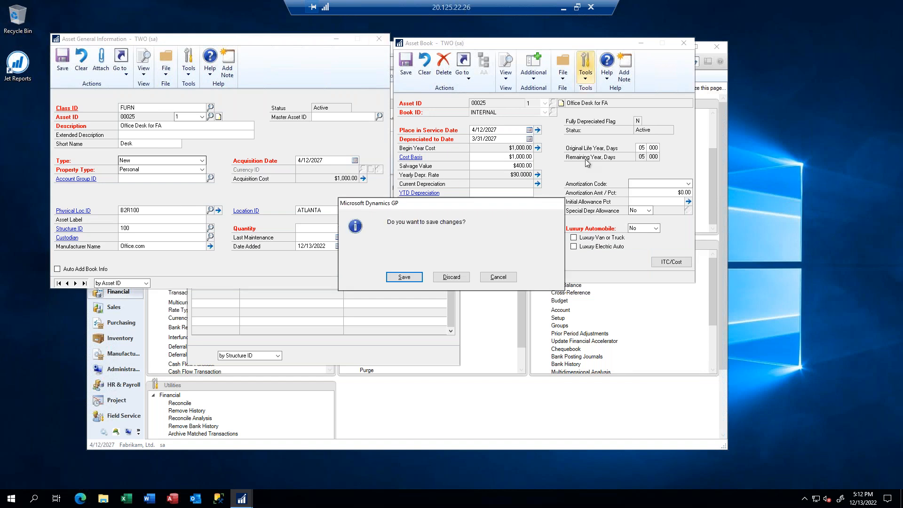
left_click(417, 277)
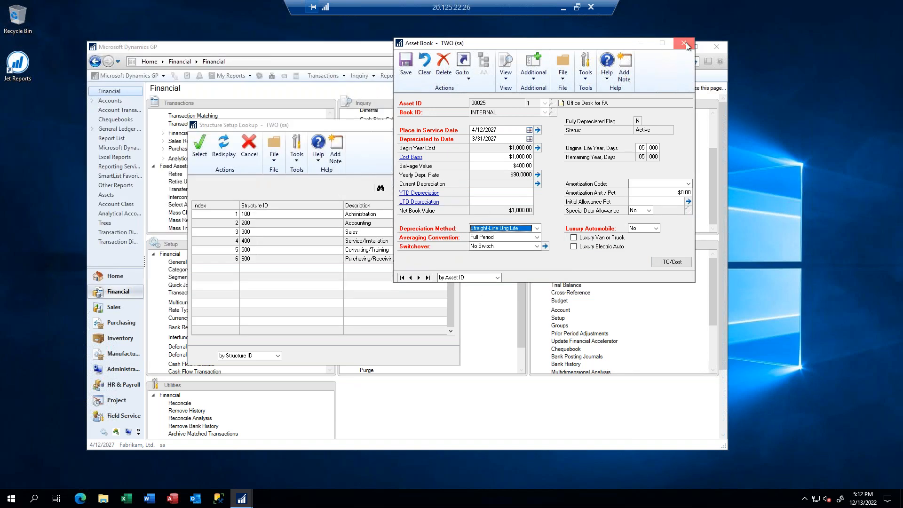
left_click(686, 42)
left_click(447, 125)
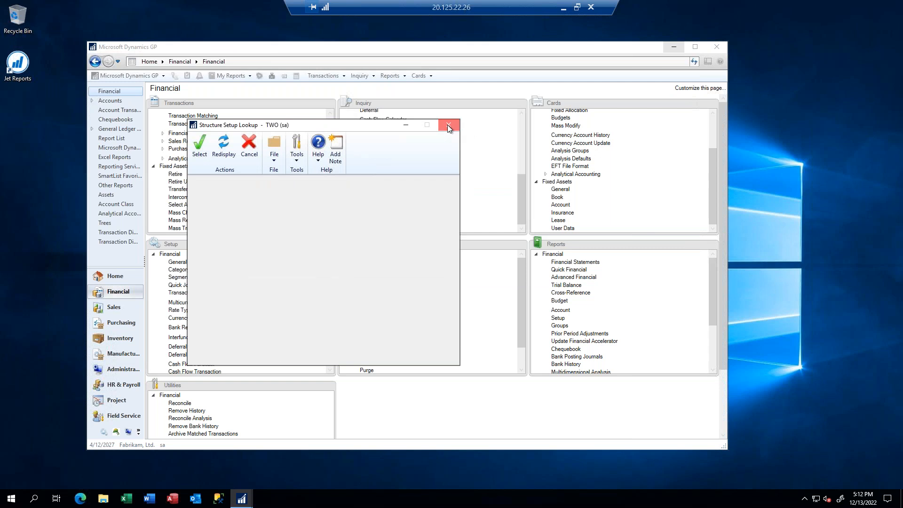
Load the existing office desk purchase order in Purchase Order Entry and open its DESK line's item details
left_click(122, 323)
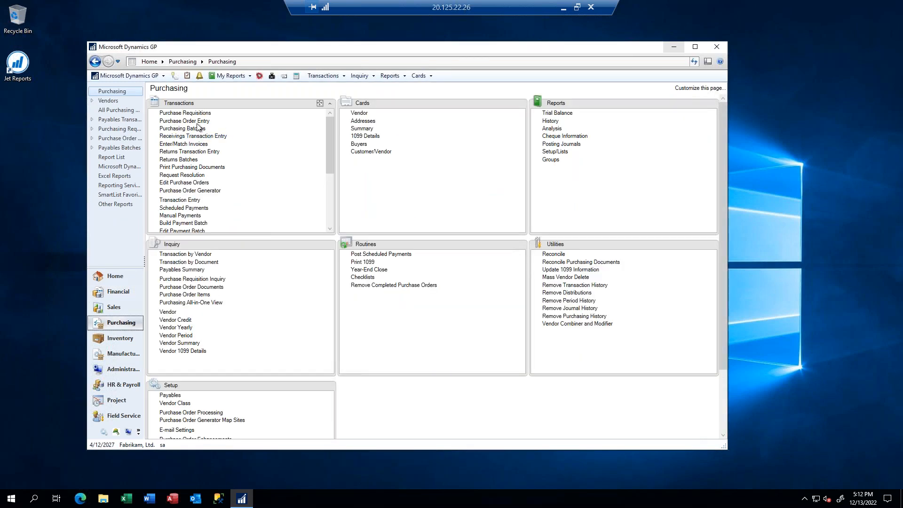
left_click(196, 122)
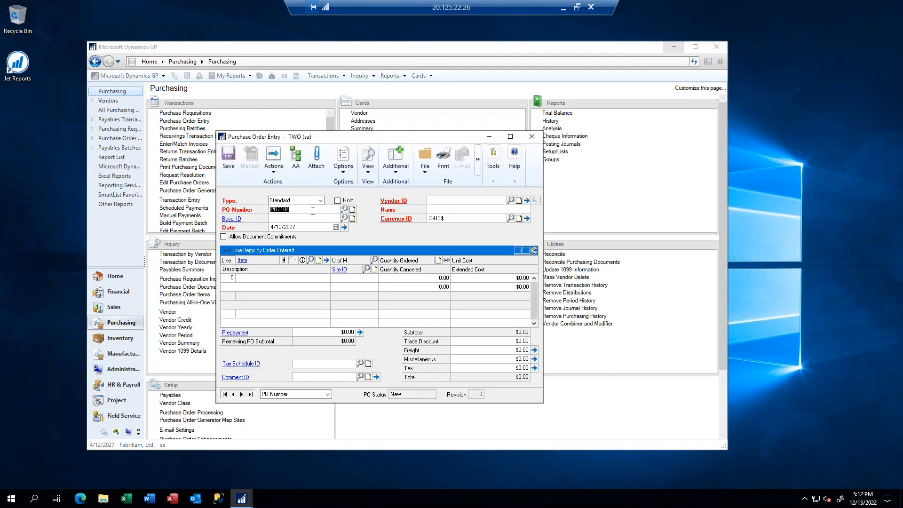
type("PO2103")
key("Tab")
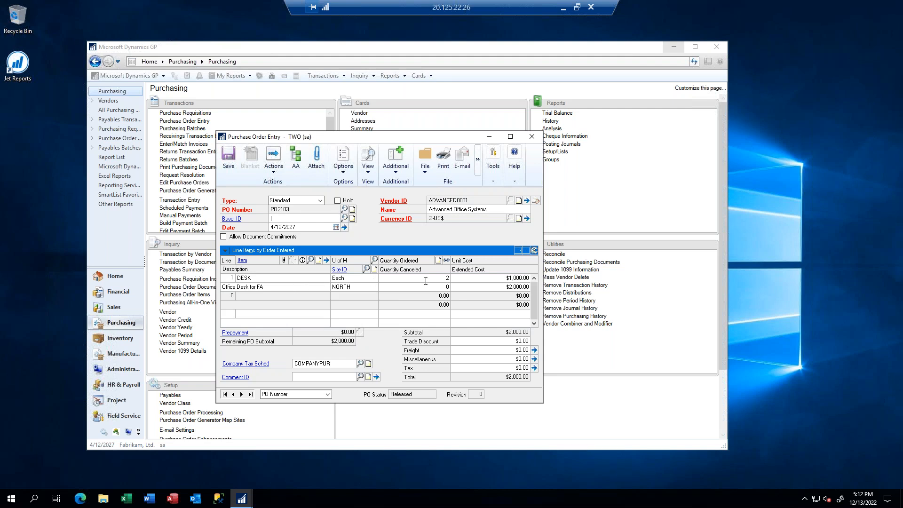
left_click(326, 260)
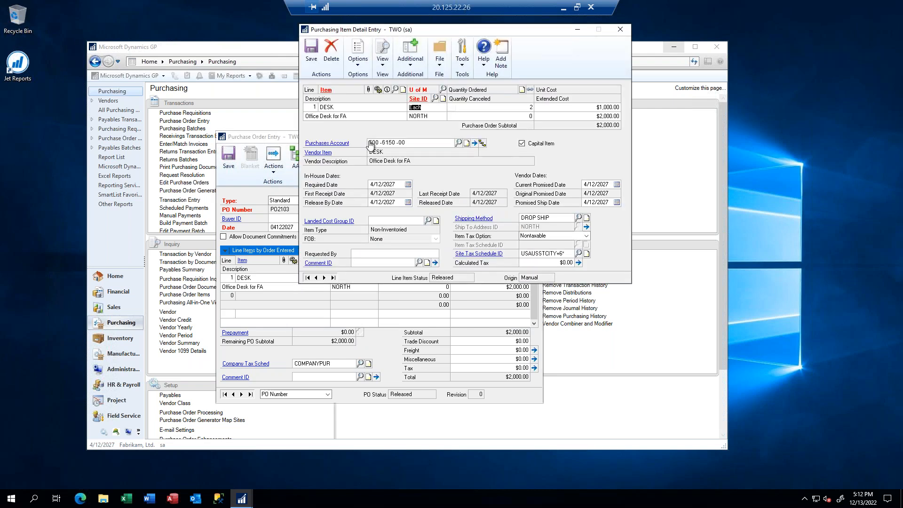
Set the DESK line's purchases account to 000-1590-00, check that account's details, and save the line
type("000 -1590")
key("Tab")
left_click(474, 144)
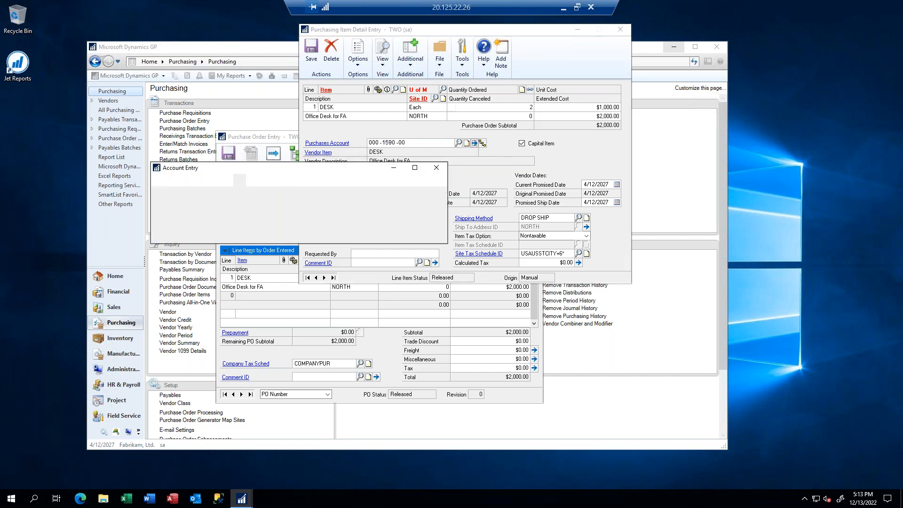
left_click(438, 168)
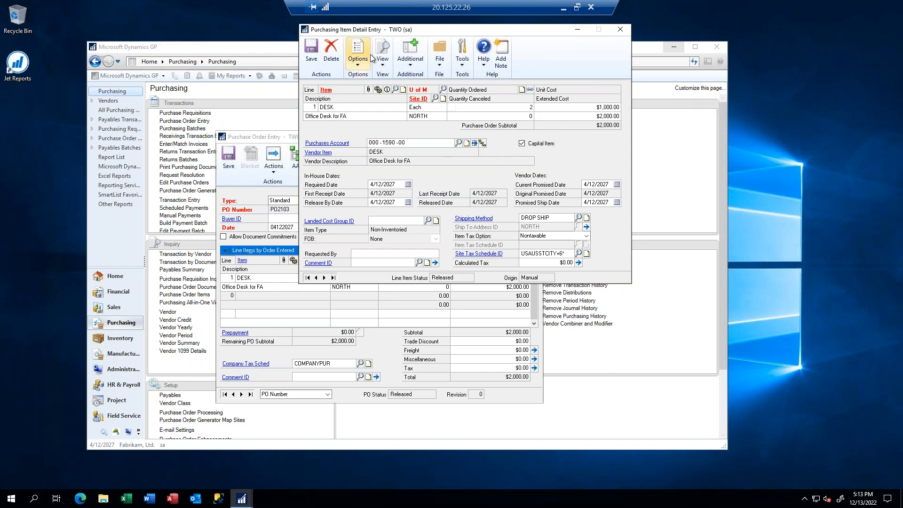
left_click(312, 49)
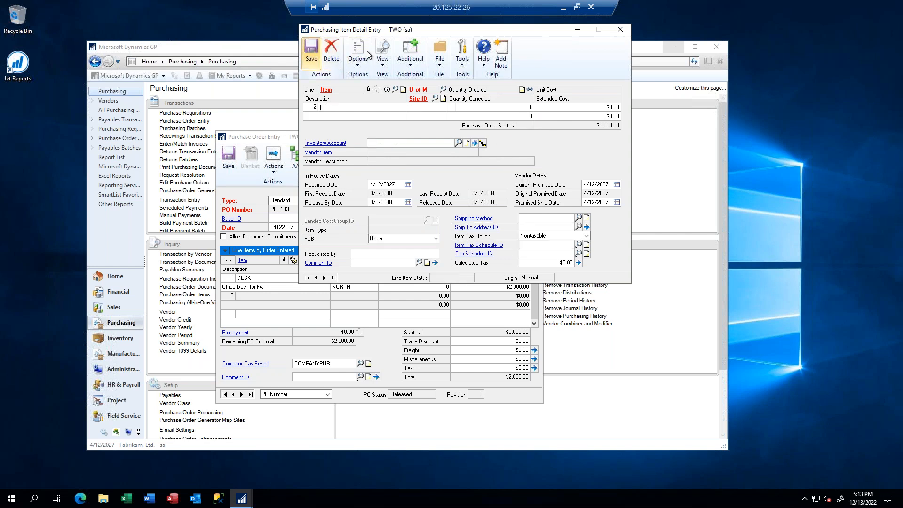
left_click(619, 31)
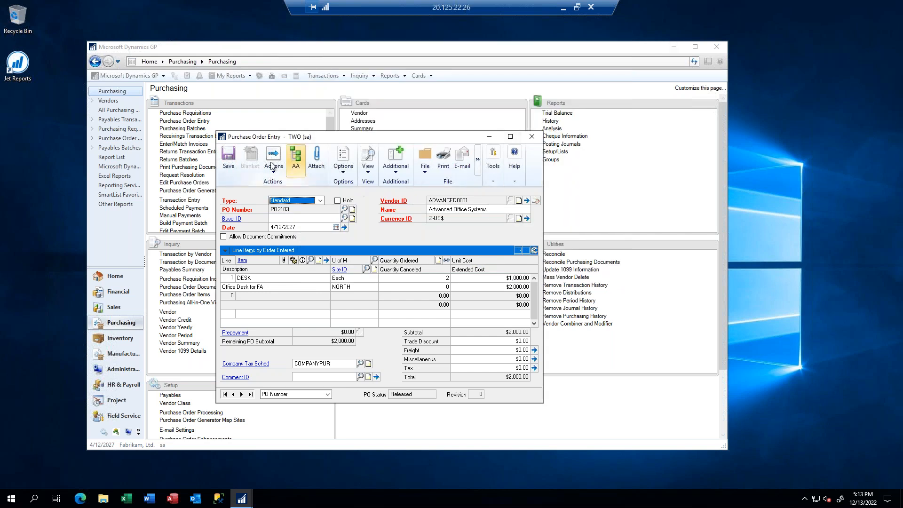
Receive the purchase order's items, bringing one DESK unit into a new shipment receipt
left_click(280, 173)
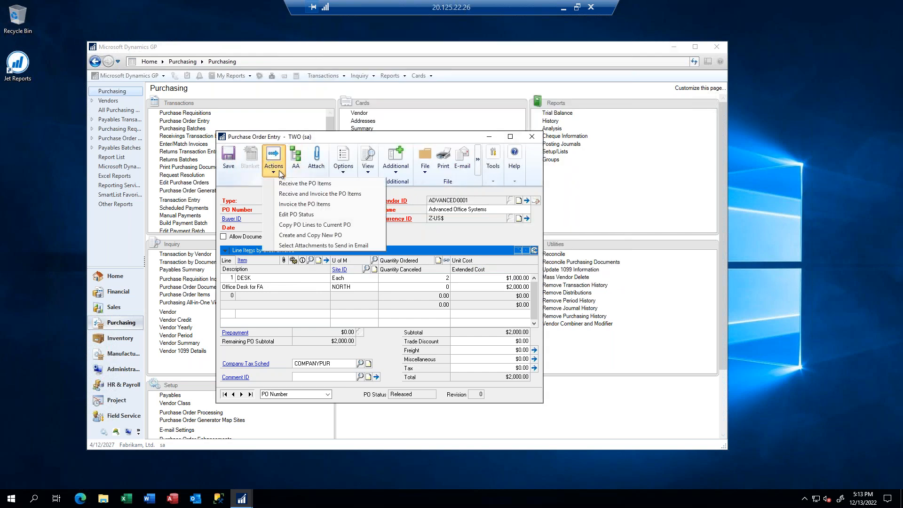
left_click(308, 184)
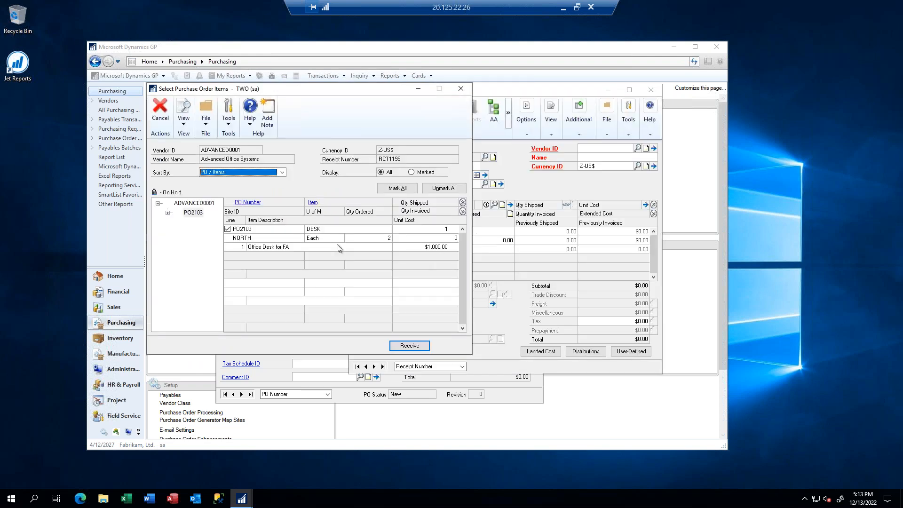
left_click(168, 213)
left_click(201, 225)
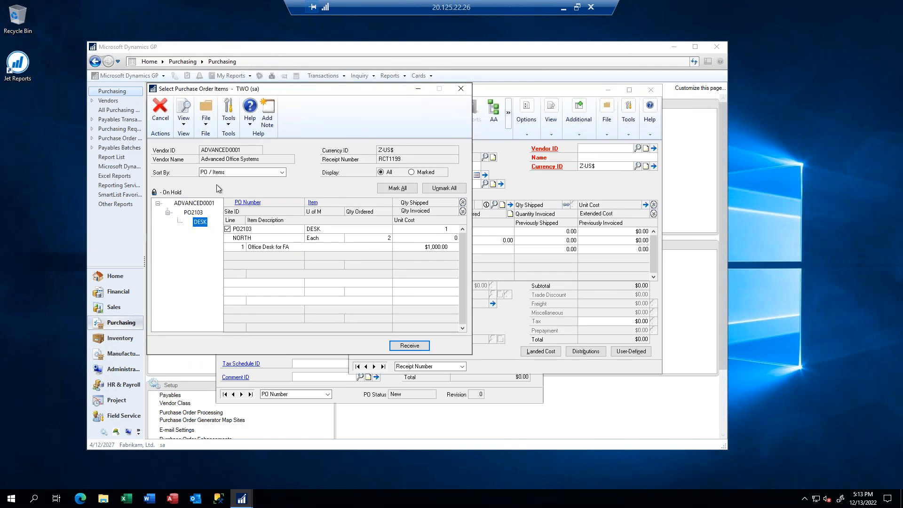
left_click(410, 346)
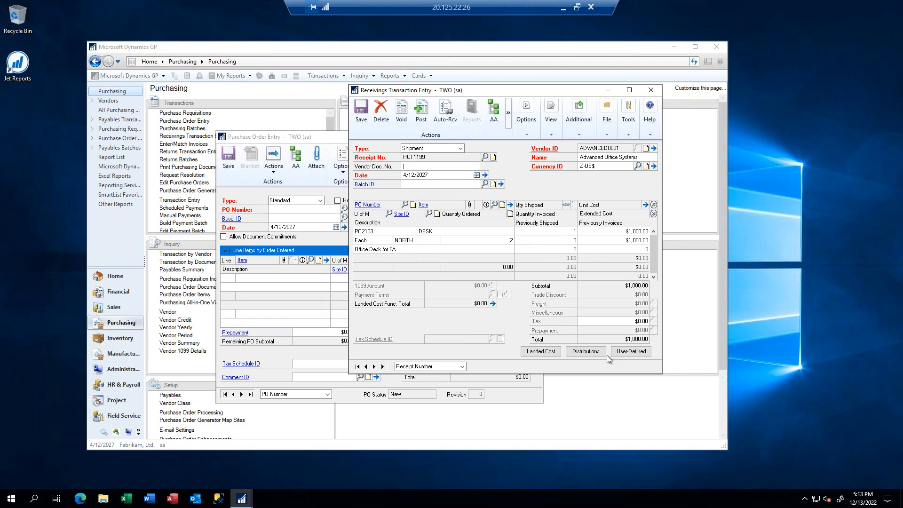
Review the desk receipt's account distributions, post the receipt, and close the receiving and purchase order windows
left_click(584, 353)
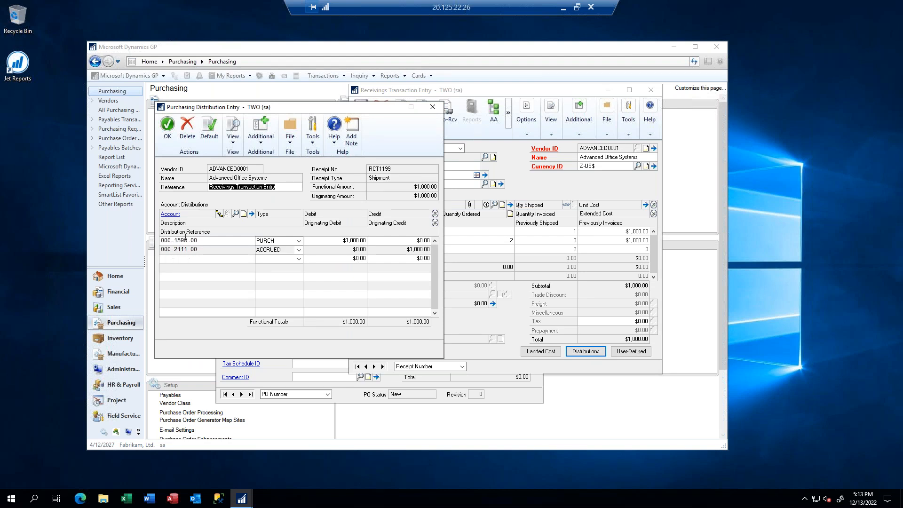
left_click(170, 129)
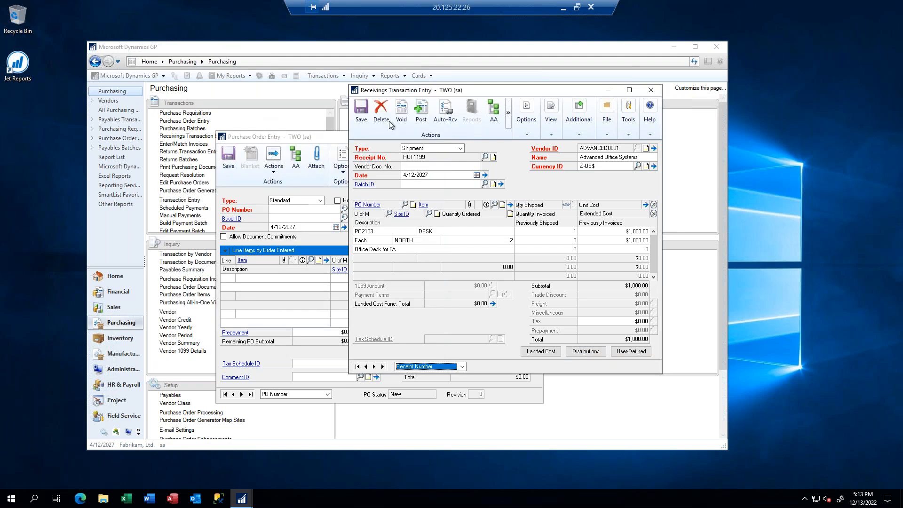
left_click(421, 112)
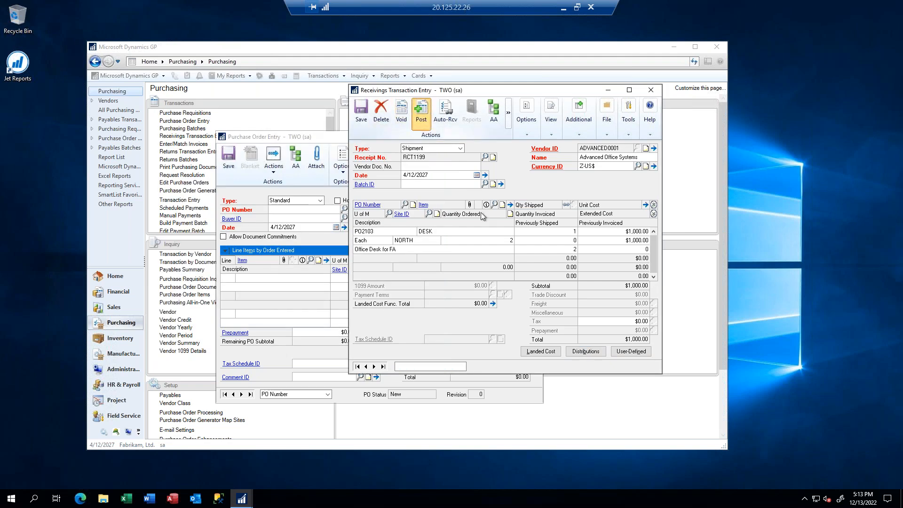
left_click(651, 90)
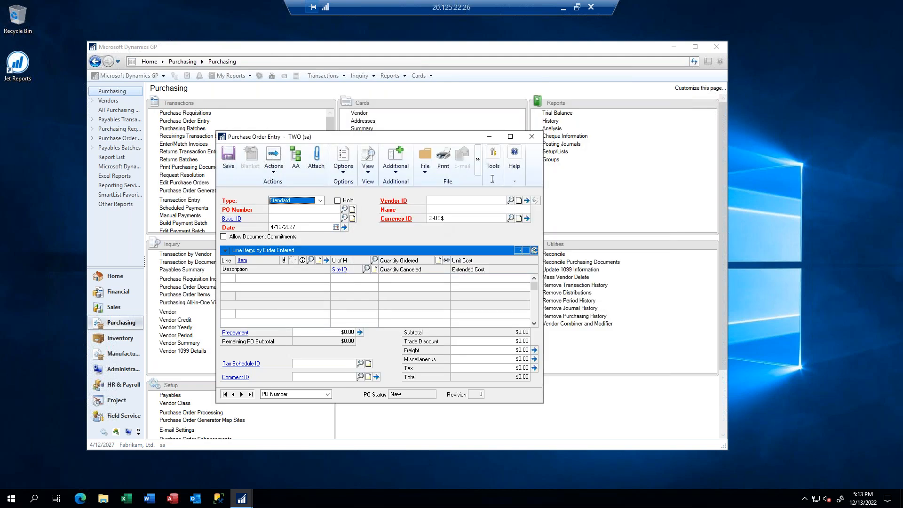
left_click(535, 138)
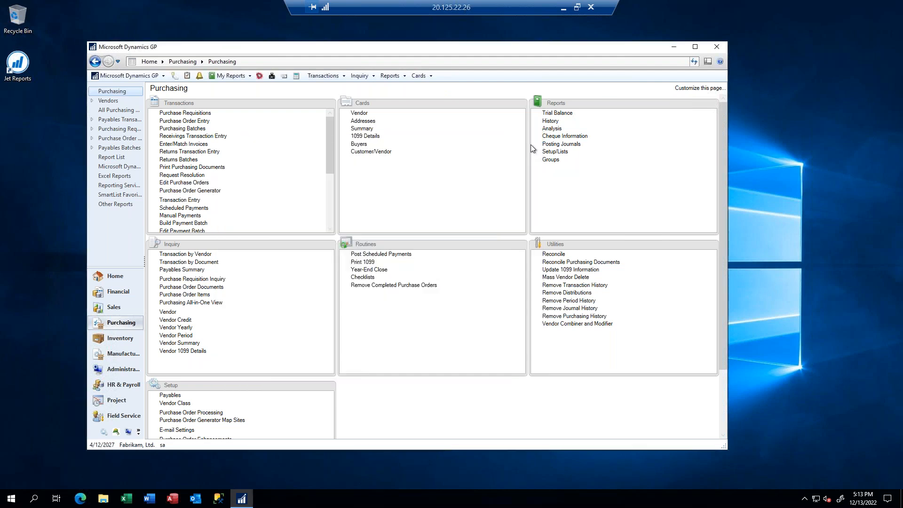
Start a payables invoice transaction for vendor ADVANCED0001
left_click_drag(331, 156, 331, 198)
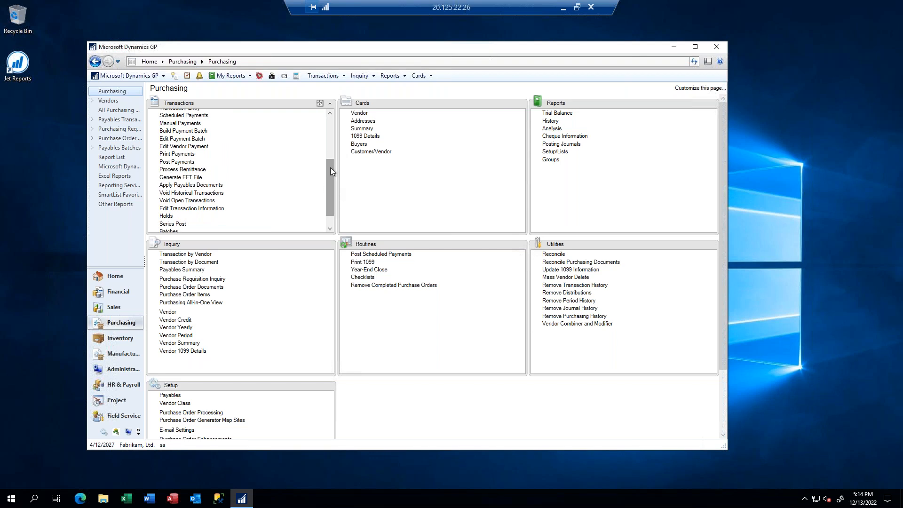
left_click_drag(334, 177, 331, 150)
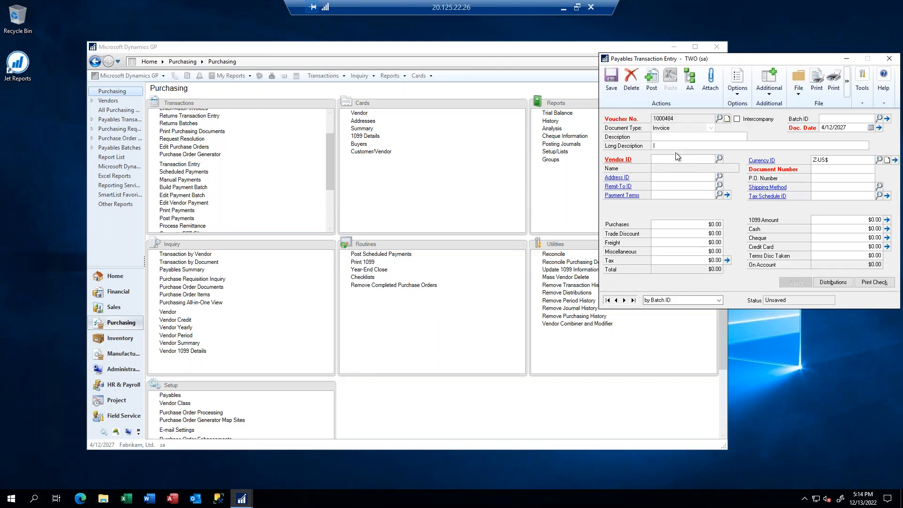
left_click(677, 161)
type("AD")
left_click(673, 168)
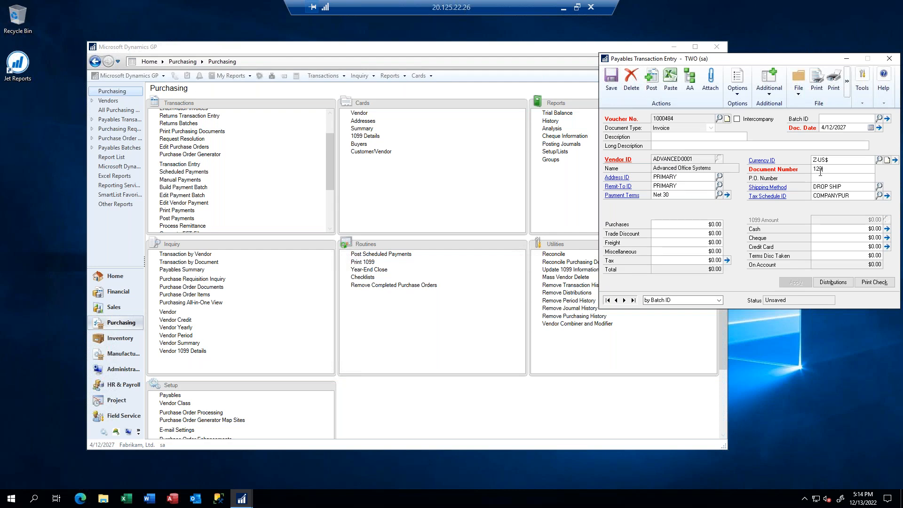
Enter document number 123456 and a purchases amount of $2,000.00 on the payables invoice
key("Tab")
key("Tab")
key("Tab")
type("20")
key("Tab")
key("Tab")
key("Tab")
key("Tab")
key("Tab")
key("Tab")
key("Tab")
key("Tab")
key("Tab")
Change the invoice's PURCH distribution account to 000-1590-00, expand the lines to show account descriptions, and accept the distributions
left_click(833, 283)
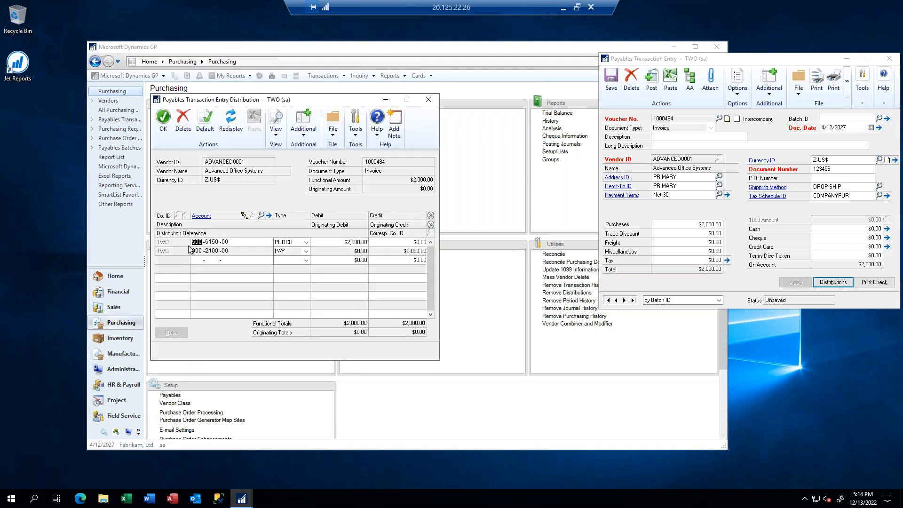
type("0001590")
key("Tab")
key("Tab")
left_click(429, 224)
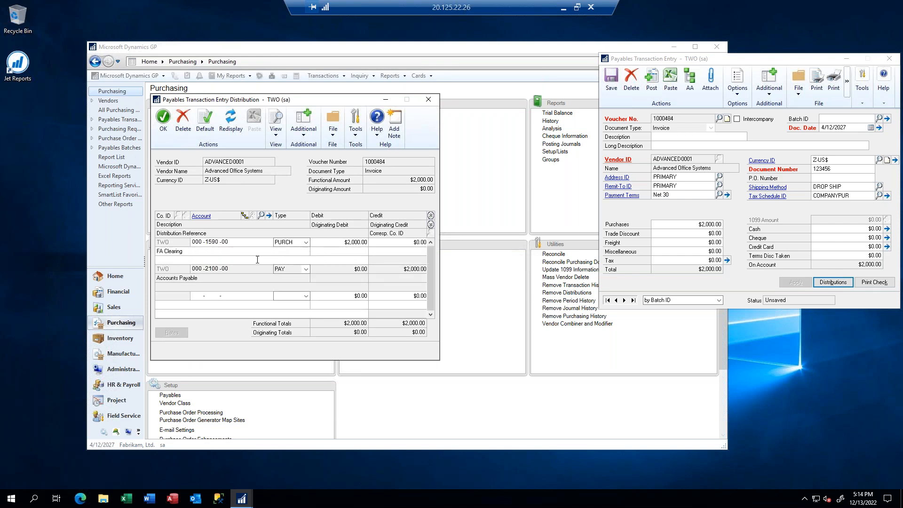
left_click(176, 262)
left_click(174, 137)
Describe the payables invoice as "Stand up desk", post it, and close the transaction entry
left_click(656, 135)
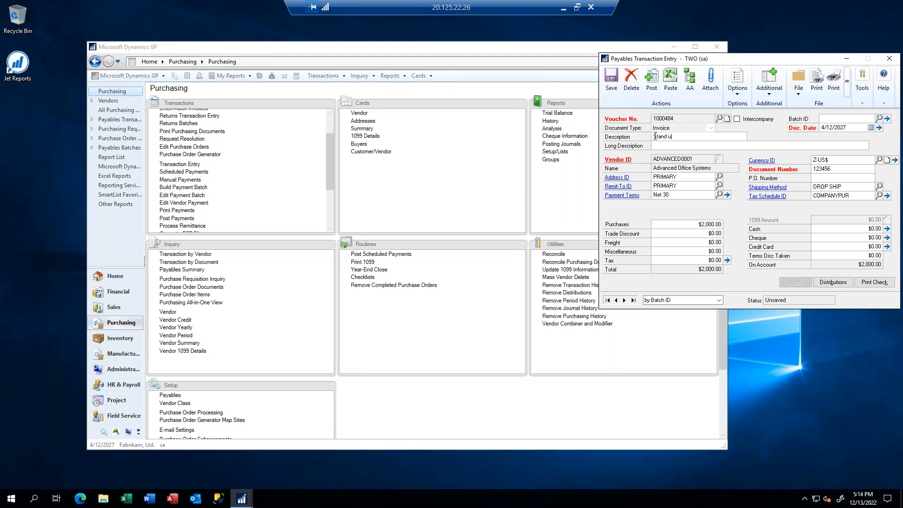
type("Stand up desk")
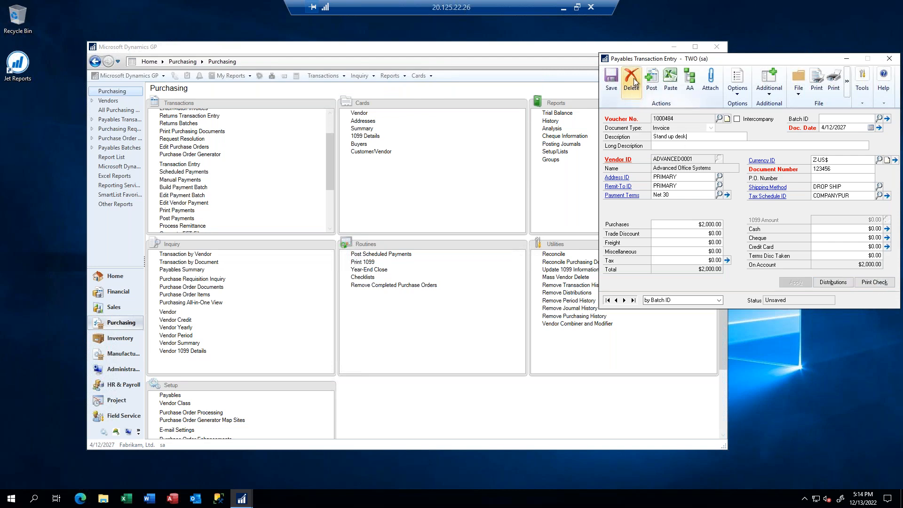
left_click(649, 79)
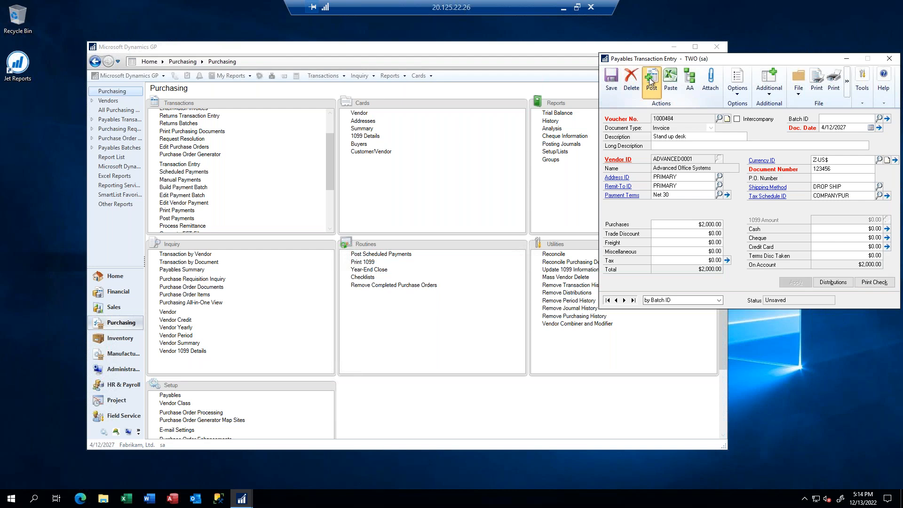
left_click(887, 61)
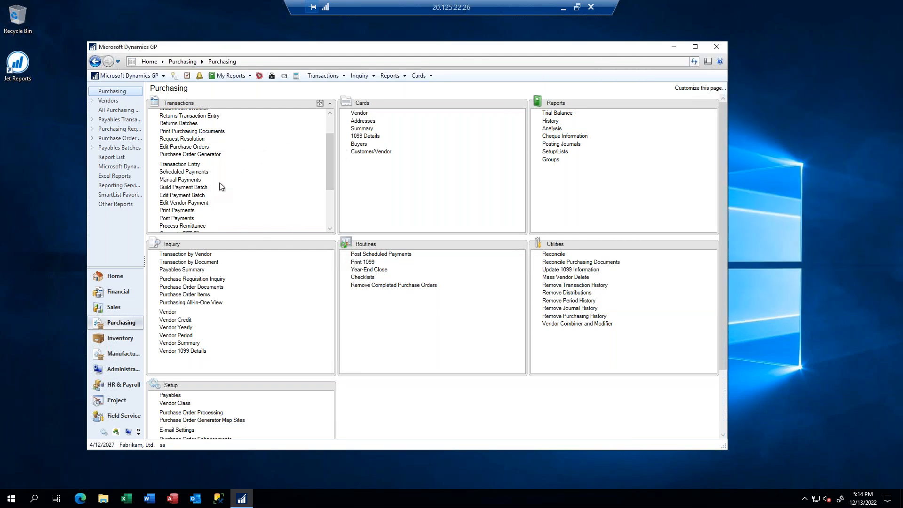
Start a new fixed asset general record from the $1,000.00 ADVANCED0001 purchase
left_click(115, 294)
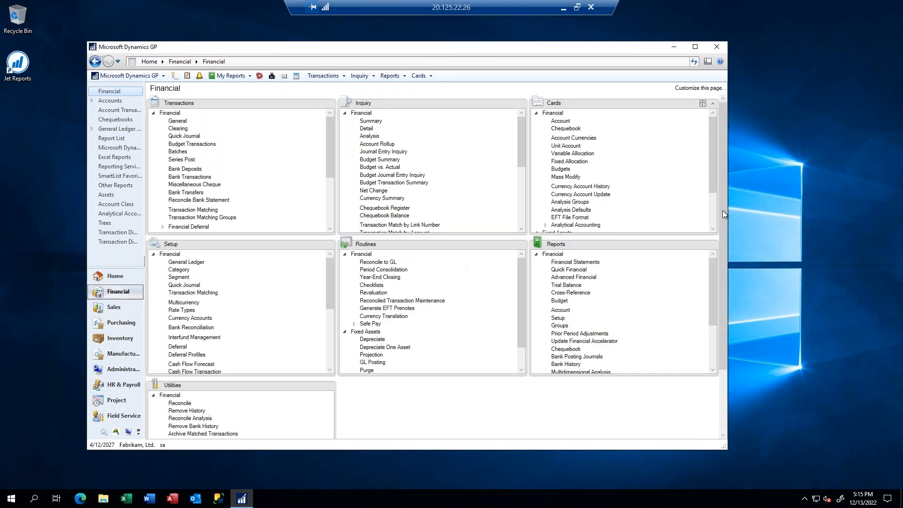
left_click_drag(713, 185, 658, 221)
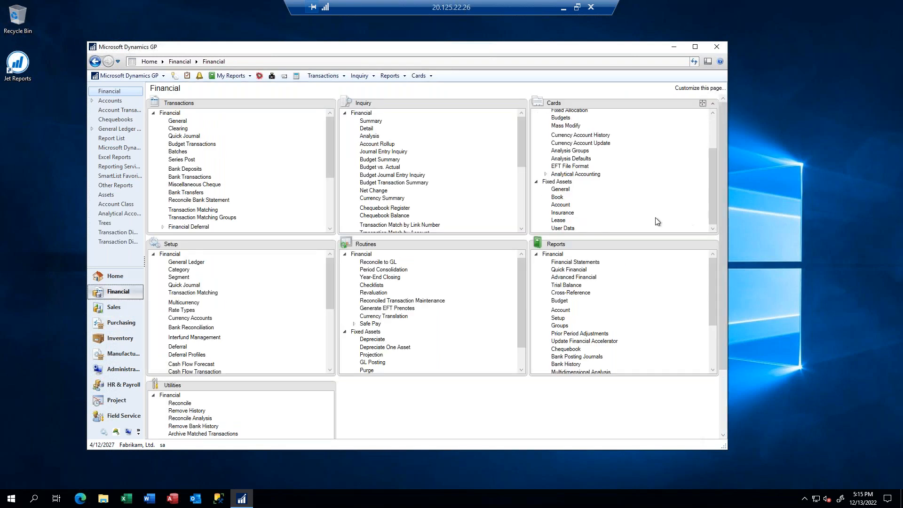
left_click(560, 190)
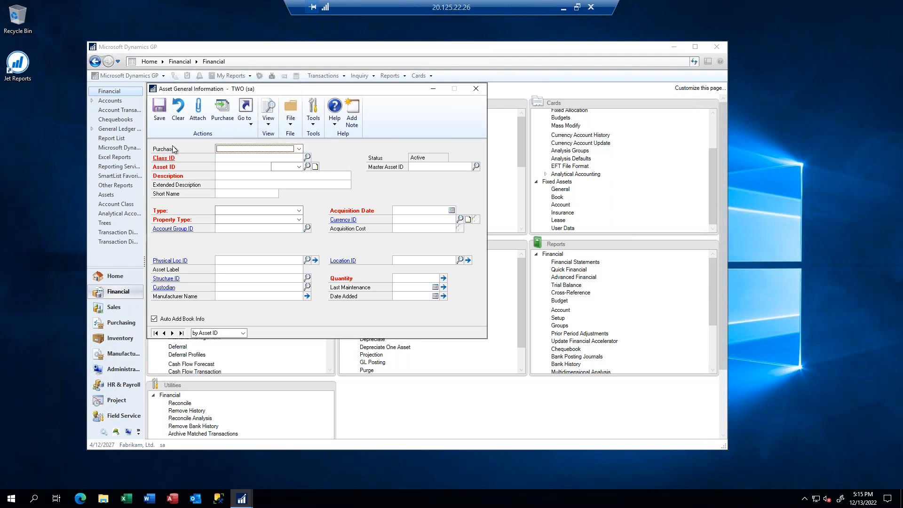
left_click(299, 150)
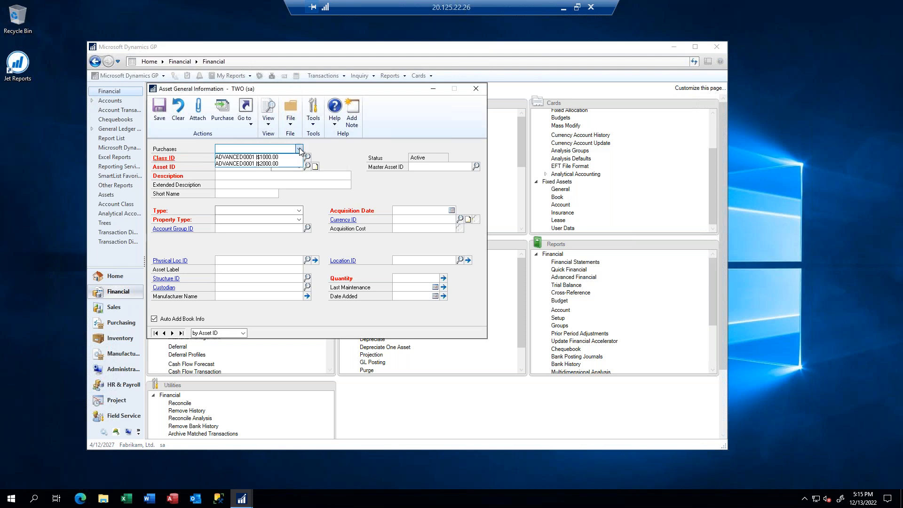
left_click(272, 158)
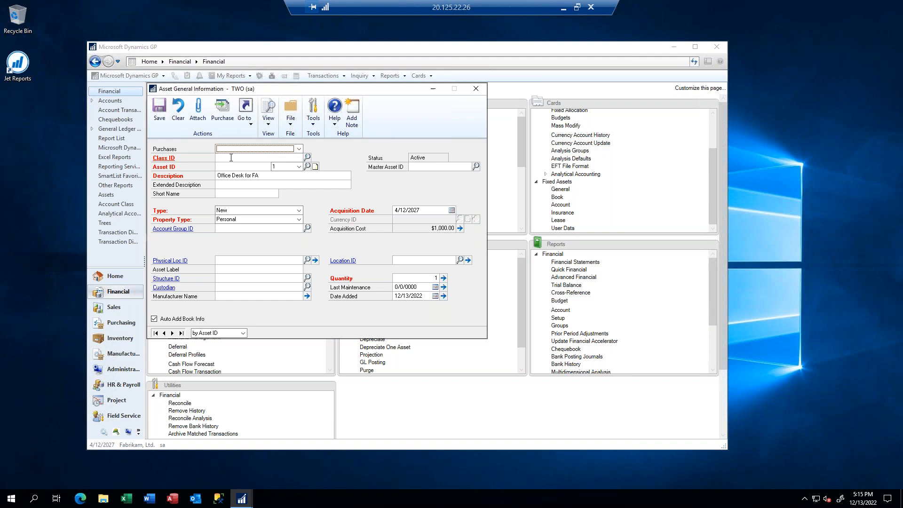
Assign the office desk asset class FURN and asset ID 00026
left_click(306, 157)
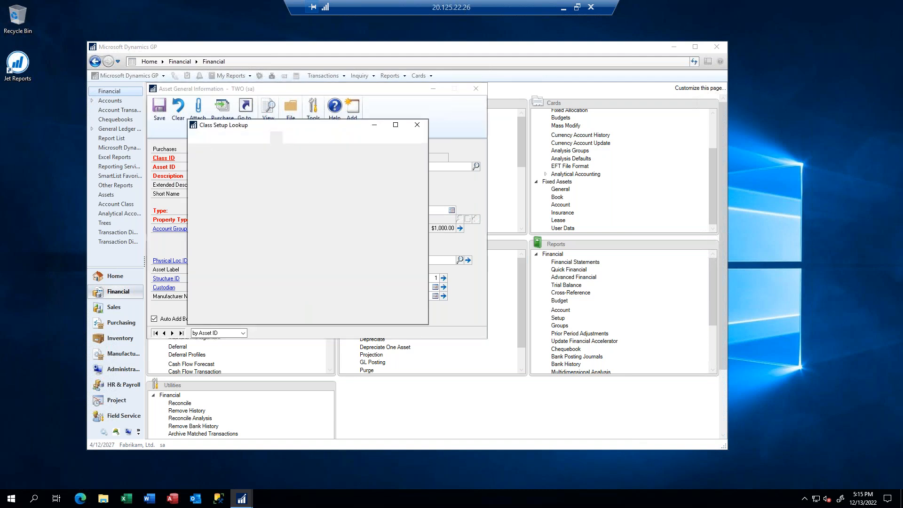
double_click(256, 258)
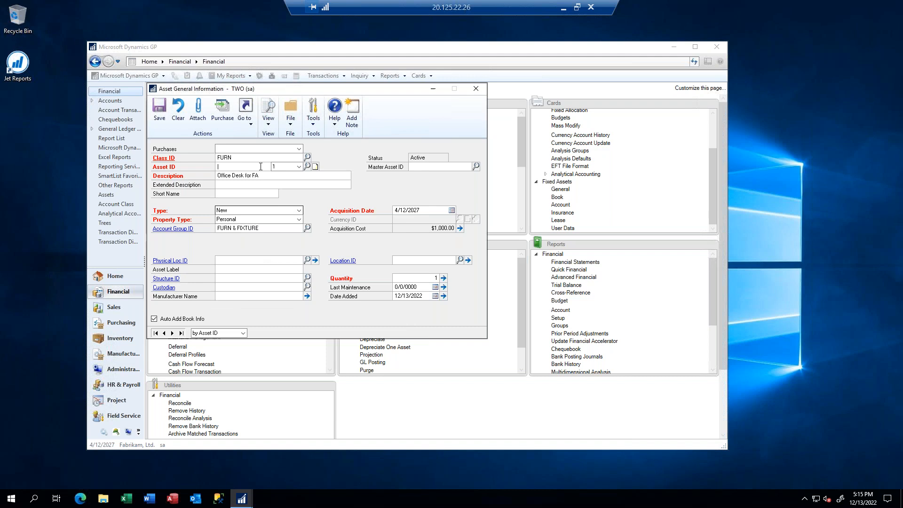
key("Tab")
key("Tab")
key("Tab")
key("Tab")
key("Tab")
key("Tab")
key("Tab")
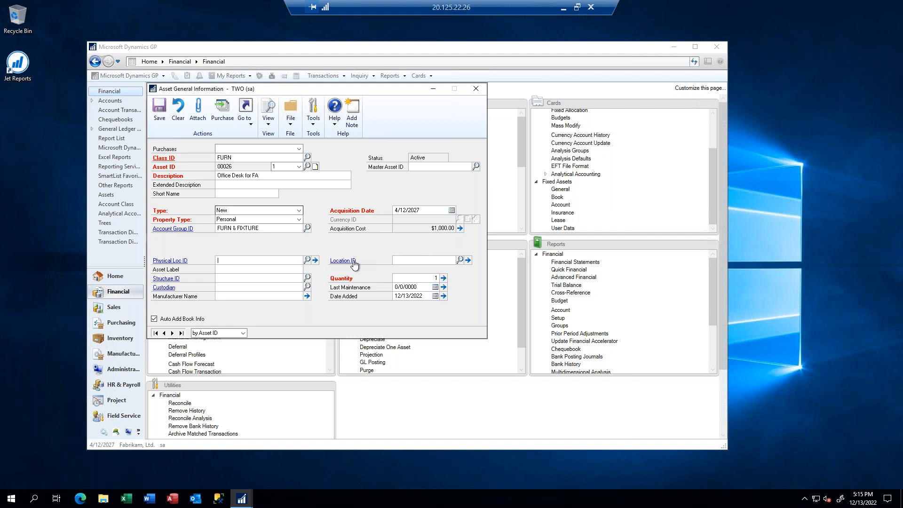
Set the asset's physical location to B2R200, structure ID to 300, and manufacturer name to offic.com
left_click(307, 260)
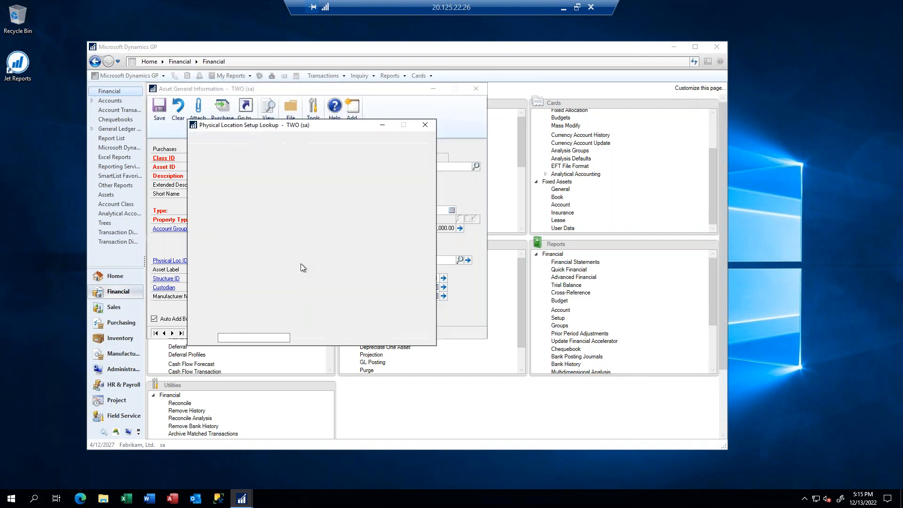
double_click(251, 248)
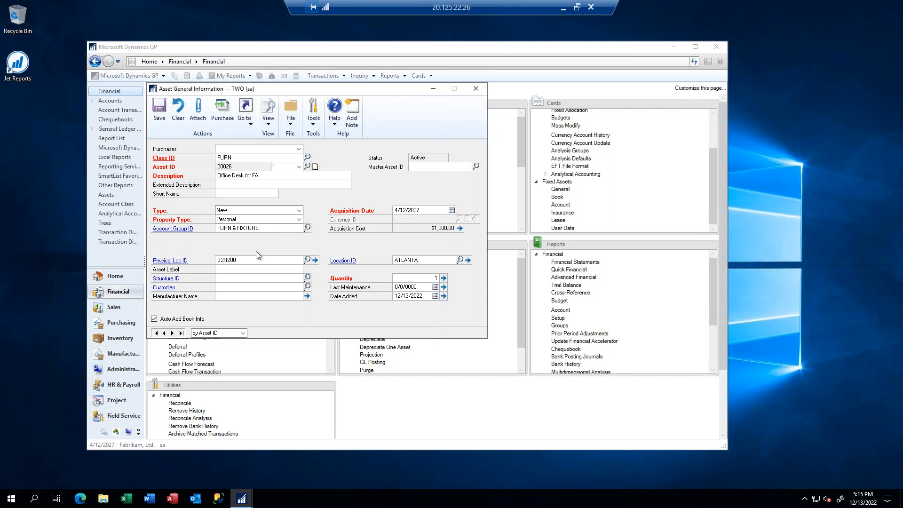
left_click(433, 262)
key("Tab")
key("Tab")
left_click(239, 281)
left_click(307, 277)
double_click(293, 232)
key("BackSpace")
key("Tab")
Open the Asset Book window beside the general record and try to load asset 00026
left_click(249, 120)
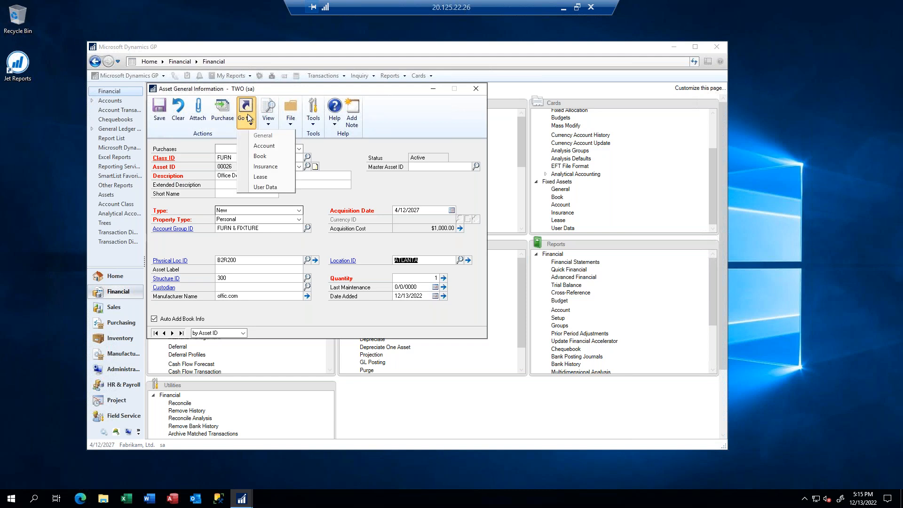
left_click(272, 155)
left_click_drag(276, 91, 587, 105)
type("0002")
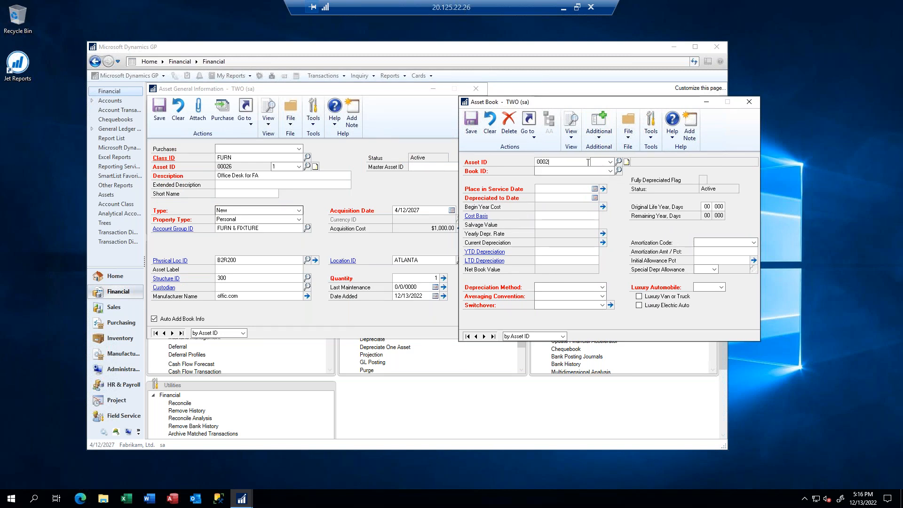
key("Tab")
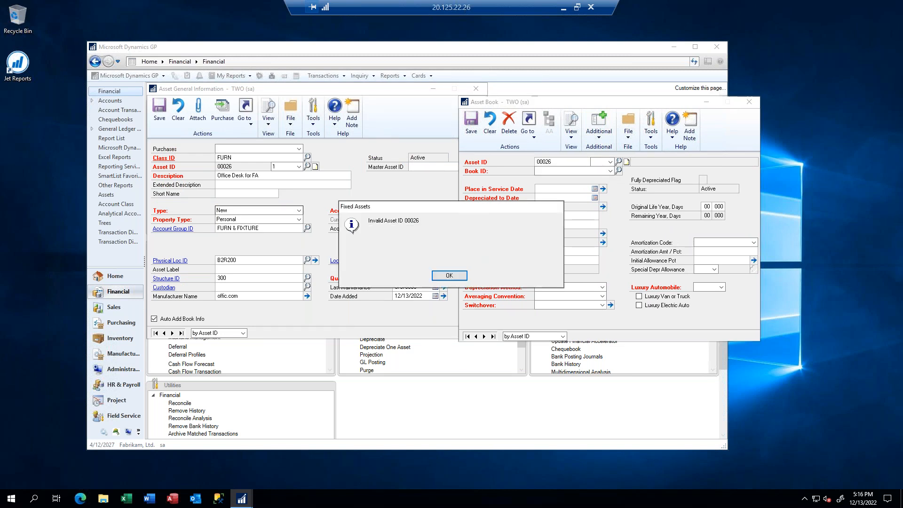
left_click(450, 277)
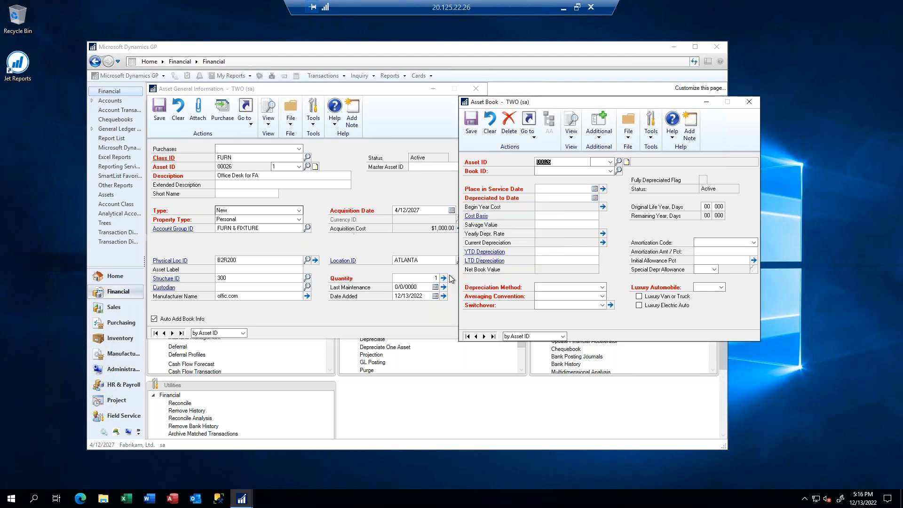
Save the asset's general record and load the INTERNAL book for asset 00026
left_click(160, 109)
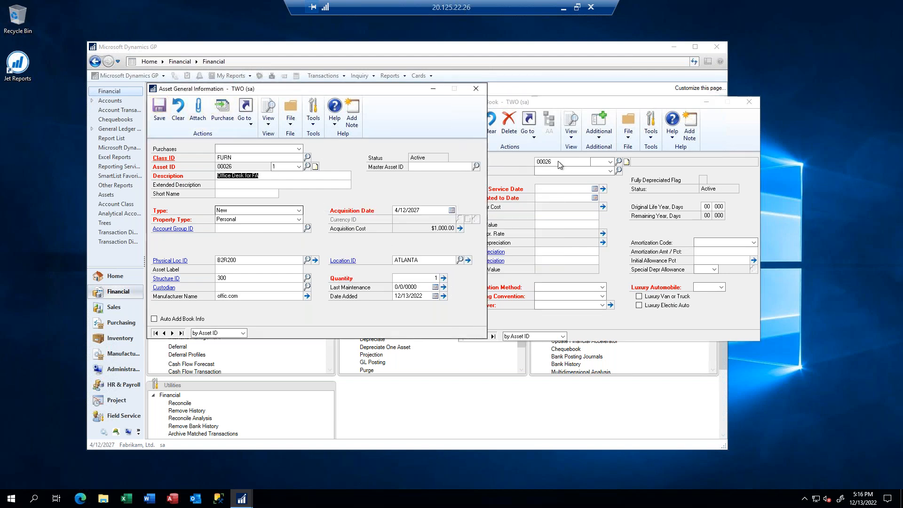
left_click(558, 161)
key("Tab")
left_click(602, 171)
left_click(560, 192)
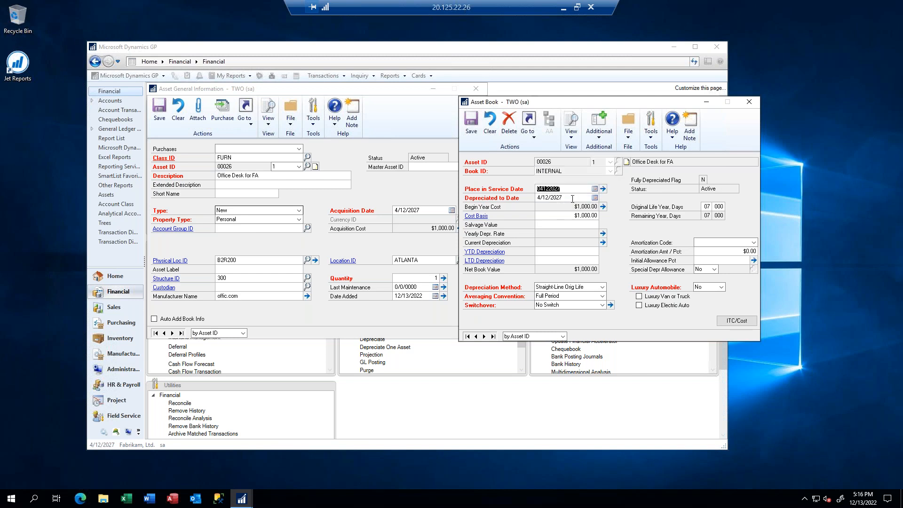
Set the book's original life to 05 years with zero salvage value and save it, accepting the depreciation recalculation
left_click(707, 207)
type("05")
key("Tab")
left_click(569, 226)
left_click(576, 250)
left_click(584, 260)
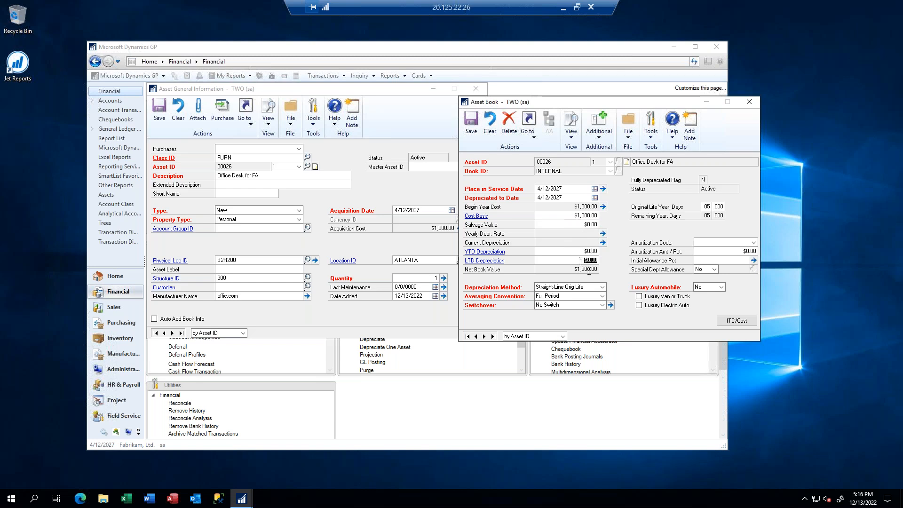
left_click(470, 120)
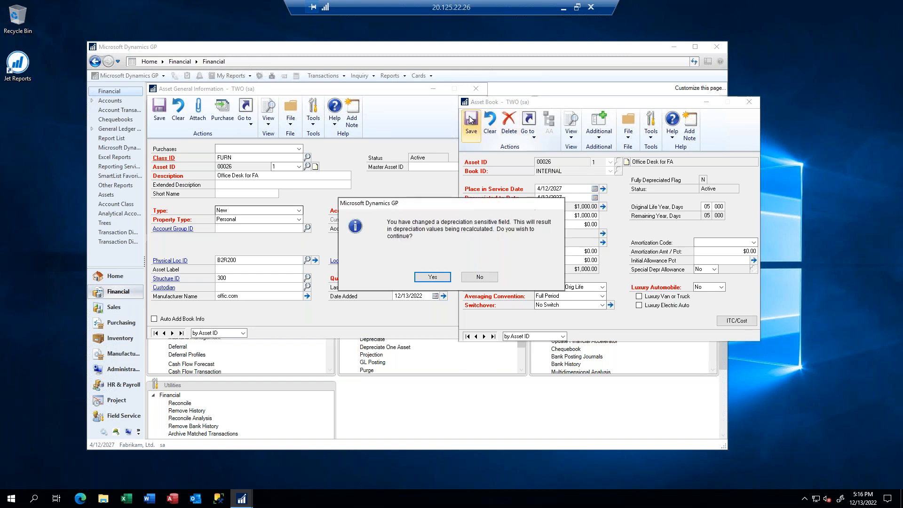
left_click(432, 277)
left_click(414, 278)
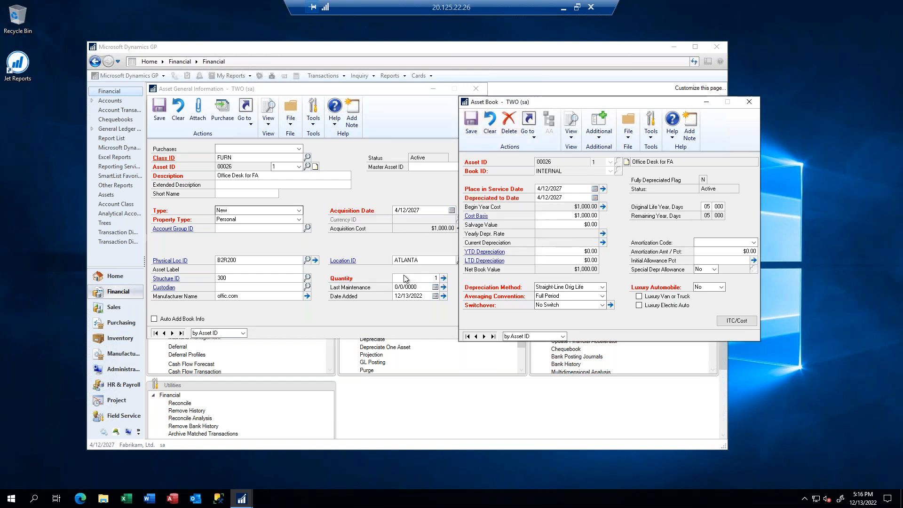
Review the yearly depreciation rate details, then save and close the asset book
left_click(603, 233)
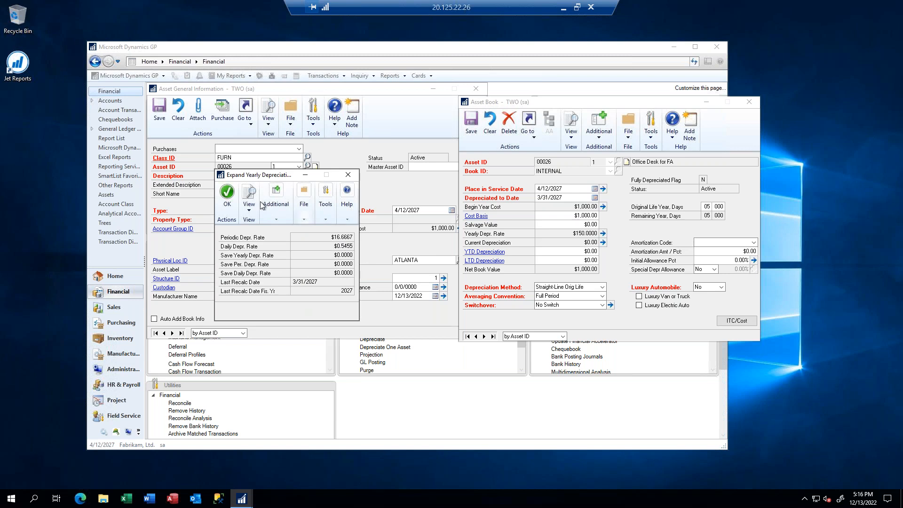
left_click(227, 195)
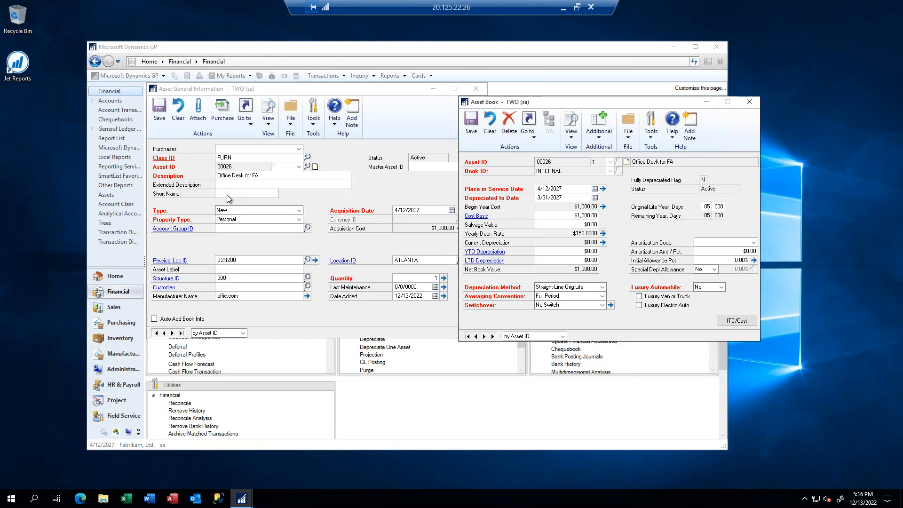
left_click(472, 124)
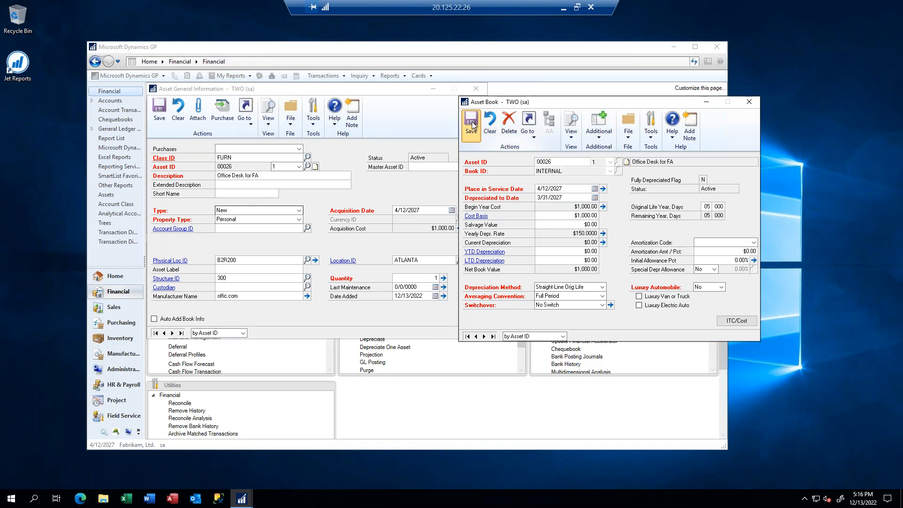
left_click(750, 101)
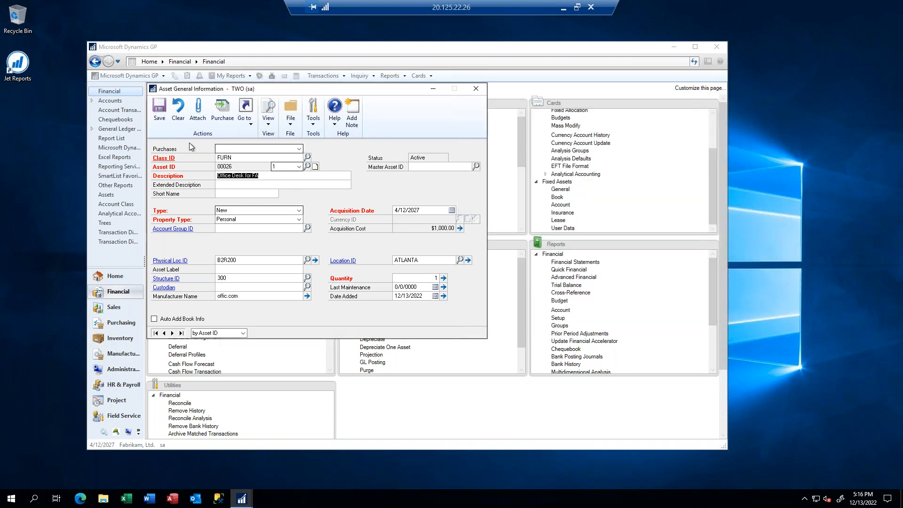
Clear the asset general record, check the purchases still available for asset creation, and close the window
left_click(179, 111)
left_click(299, 150)
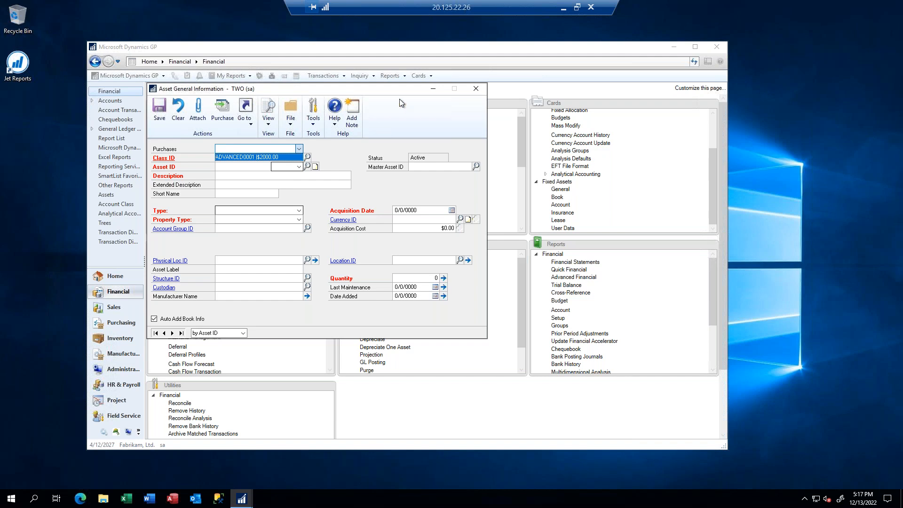
left_click(475, 89)
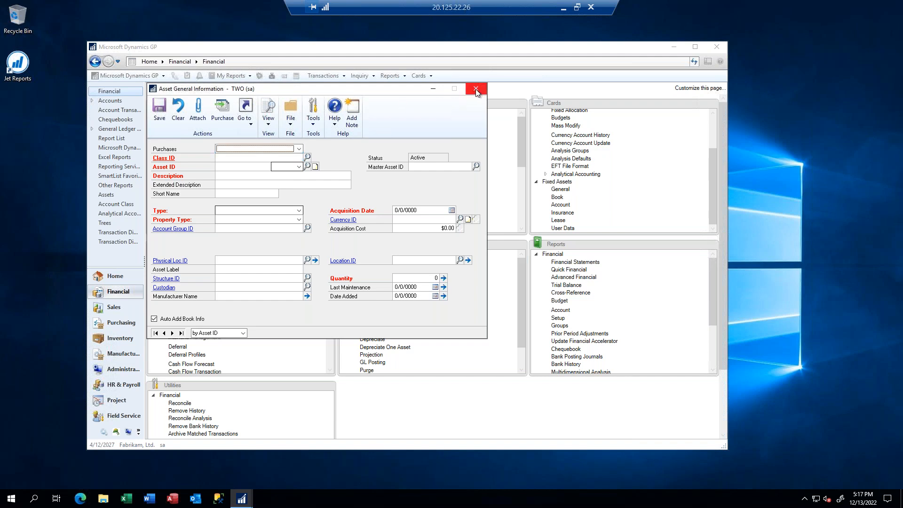
left_click(476, 90)
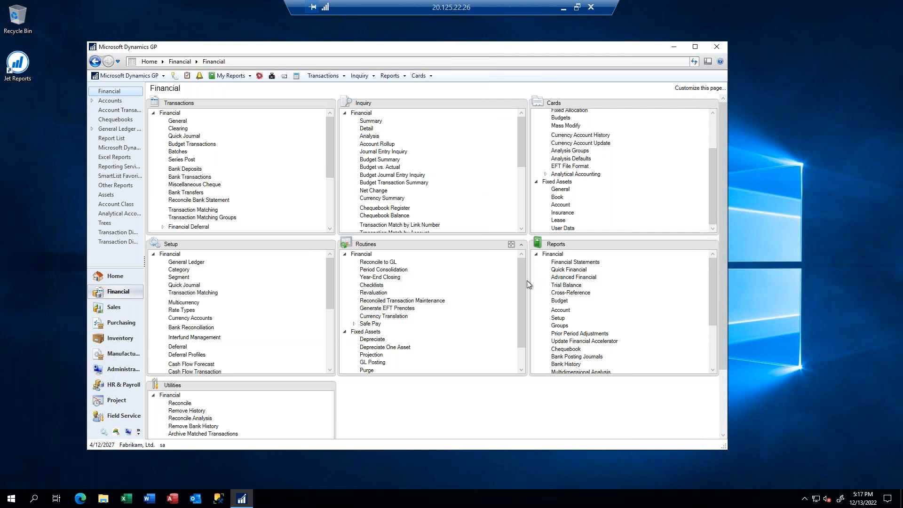
Start a fixed assets general ledger posting and restrict it to period 2027-004
left_click(377, 363)
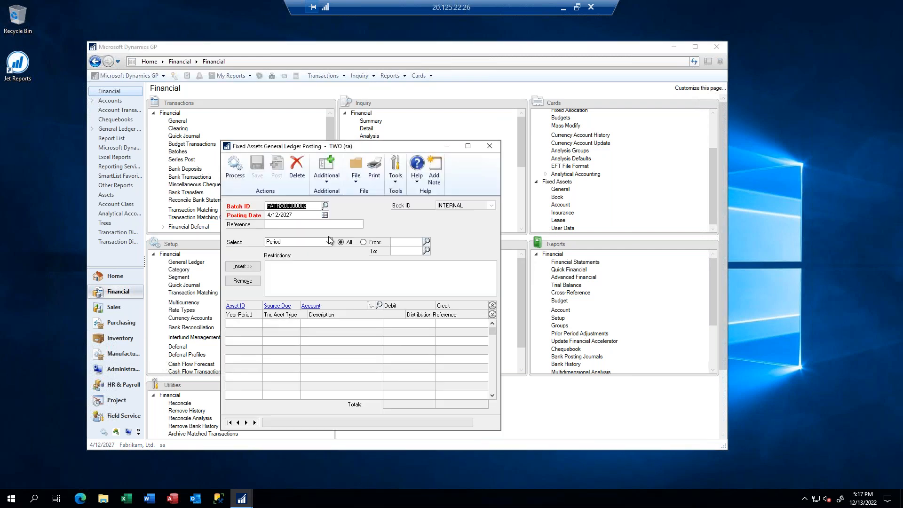
key("Tab")
key("Tab")
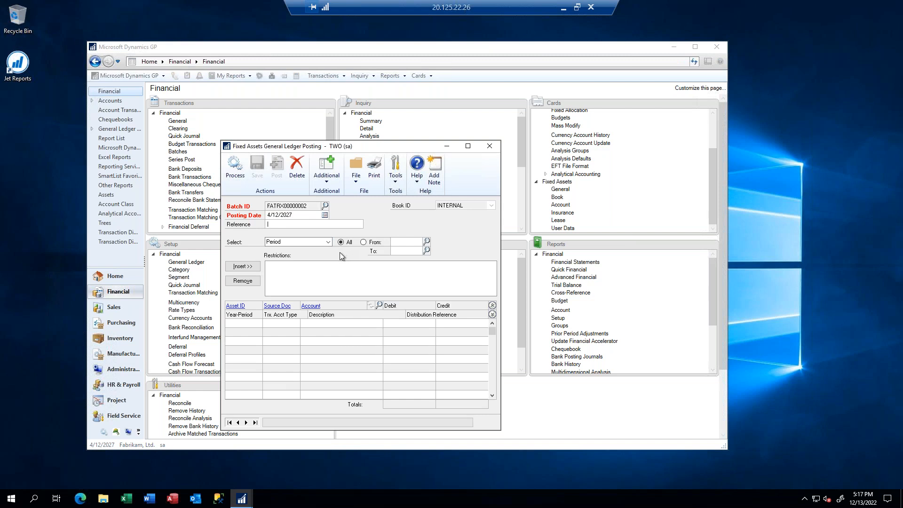
key("Tab")
left_click(375, 244)
key("Tab")
type("20")
key("Tab")
left_click(243, 266)
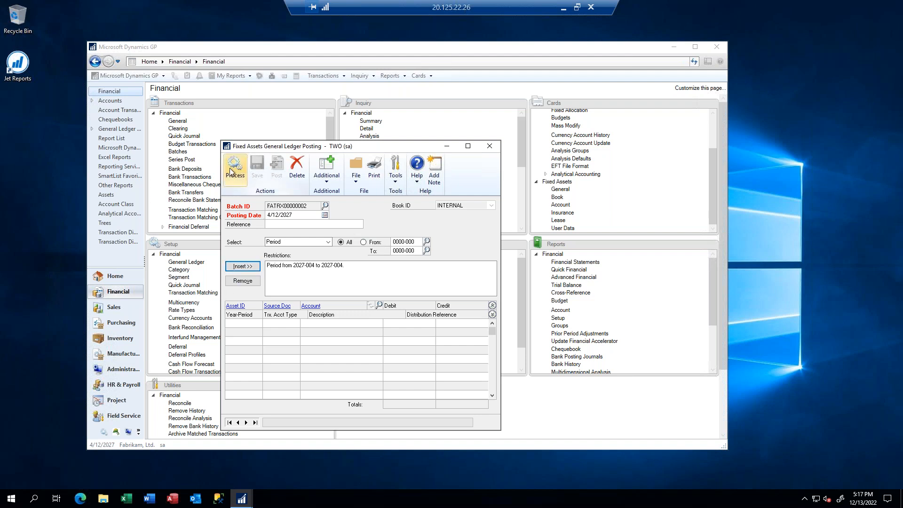
Add an asset ID restriction from 00026-1 to 00026-1 to the ledger posting
left_click(328, 241)
left_click(289, 265)
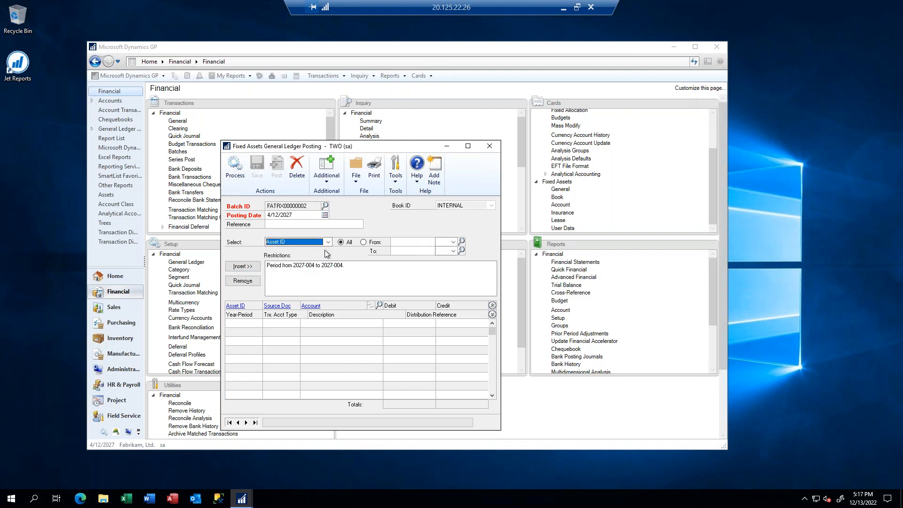
left_click(365, 242)
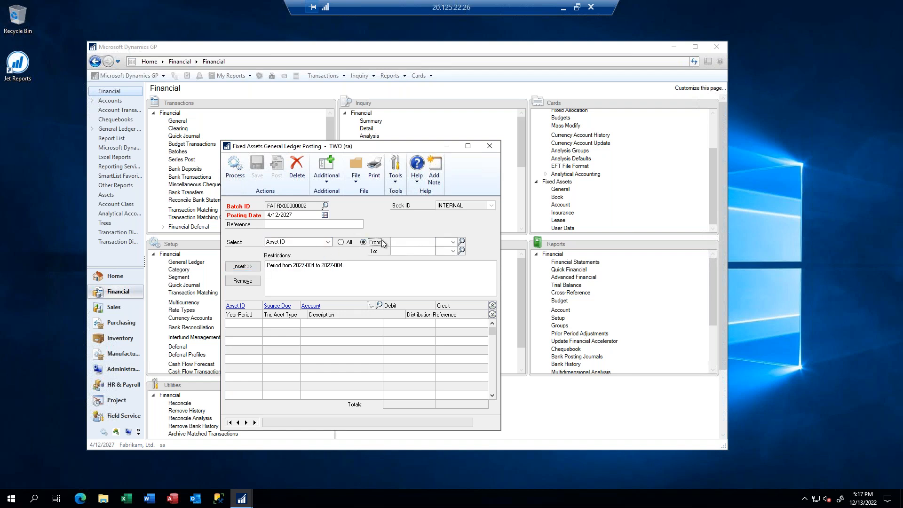
left_click(394, 242)
type("00026")
key("Tab")
left_click(235, 267)
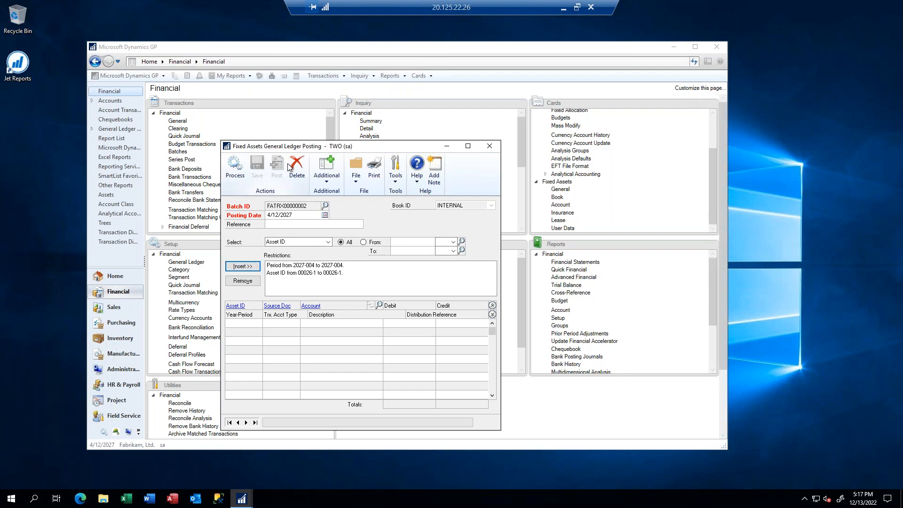
Process and post the fixed assets batch, output the posting journal to screen, and close the report
left_click(235, 165)
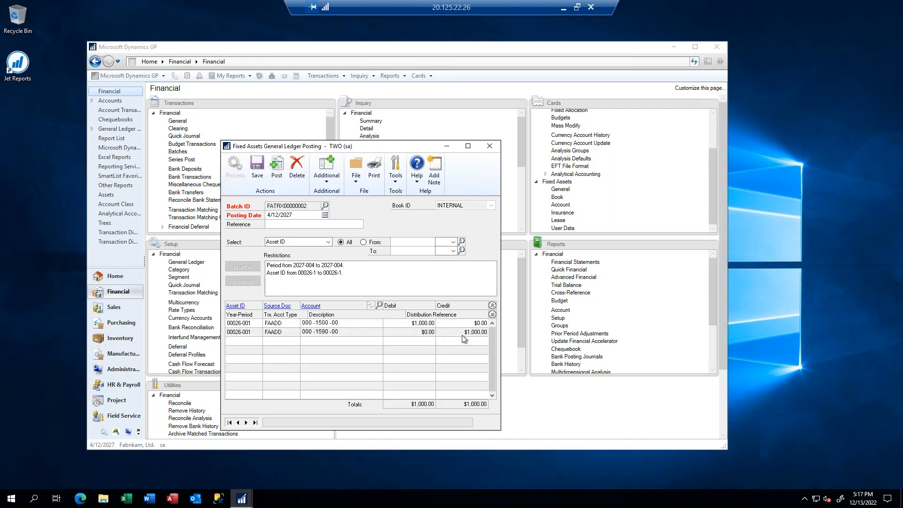
left_click(276, 170)
left_click(372, 255)
left_click(378, 264)
left_click(496, 323)
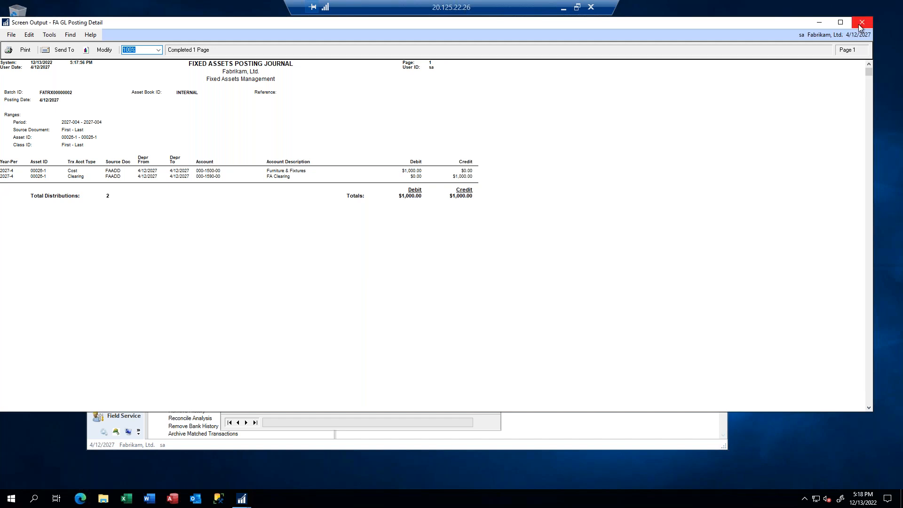
left_click(862, 23)
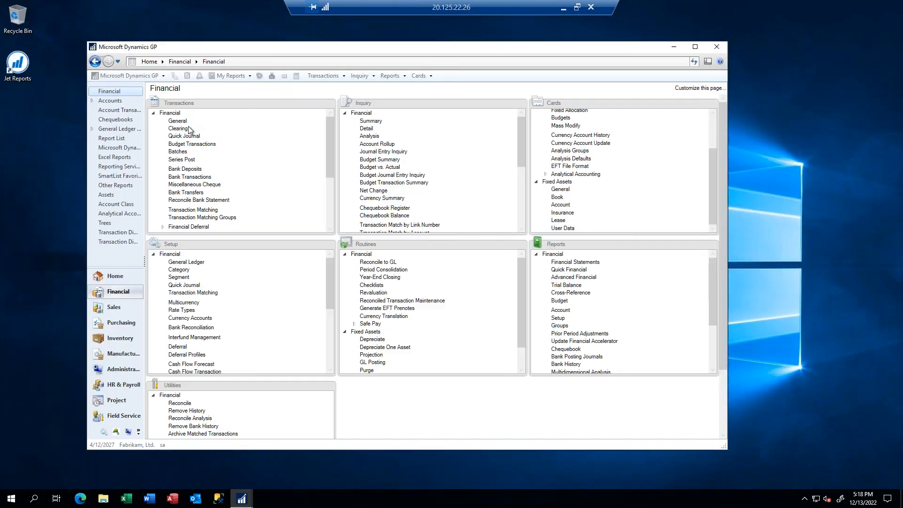
Review the distributions of the unposted journal entries from batches FATRX00000002 and RECVG00000098, and close the transaction entry
left_click(178, 121)
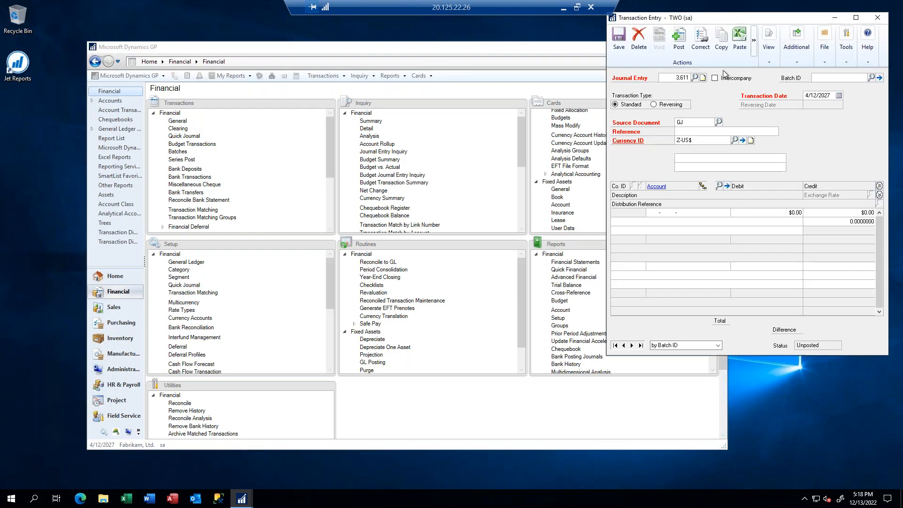
left_click(695, 77)
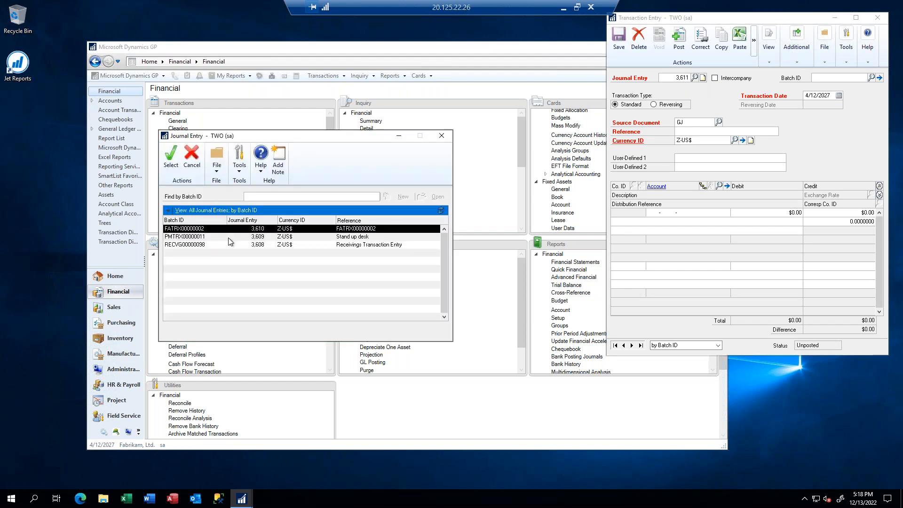
double_click(191, 231)
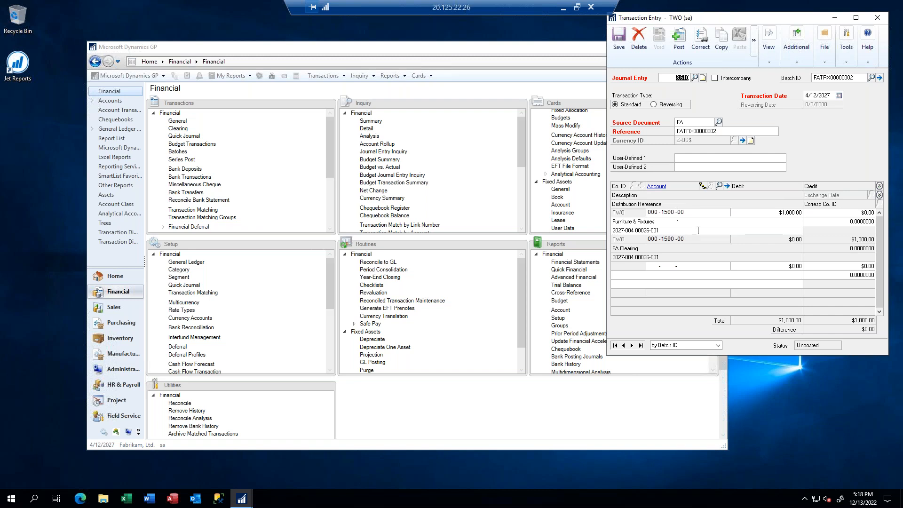
left_click(695, 77)
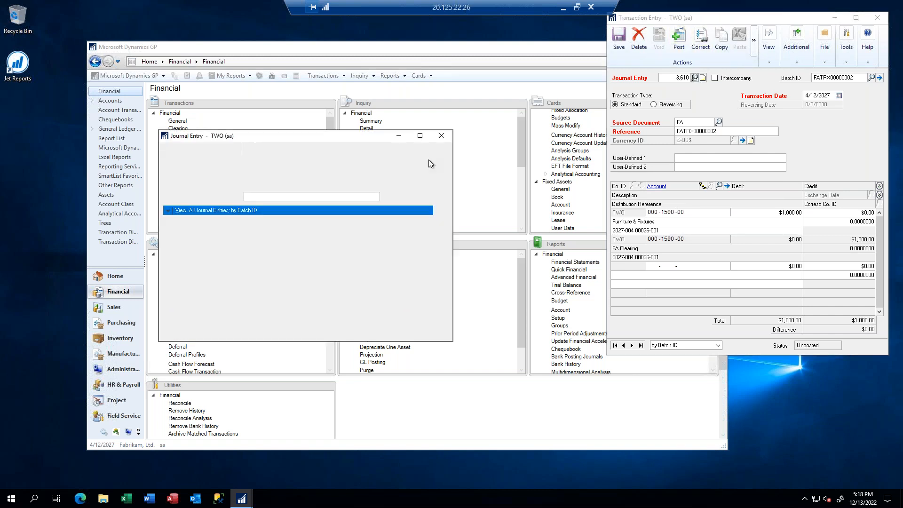
left_click(190, 245)
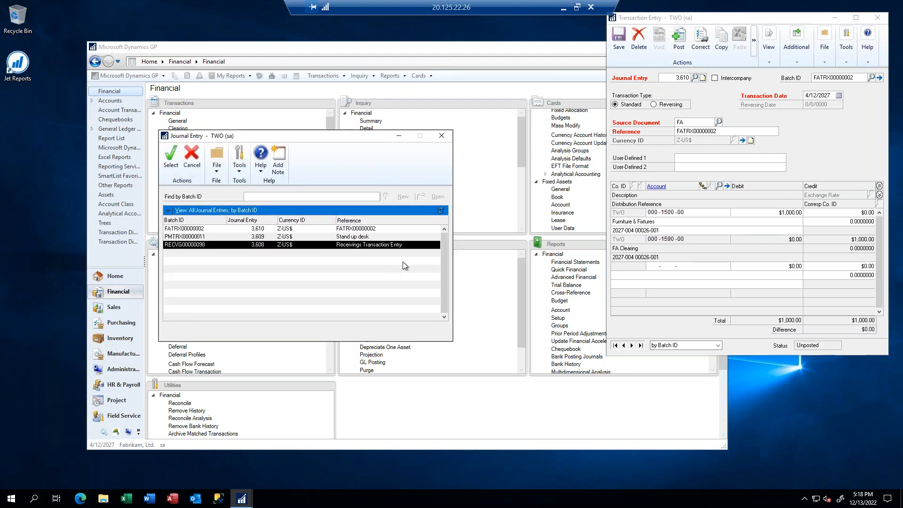
double_click(202, 246)
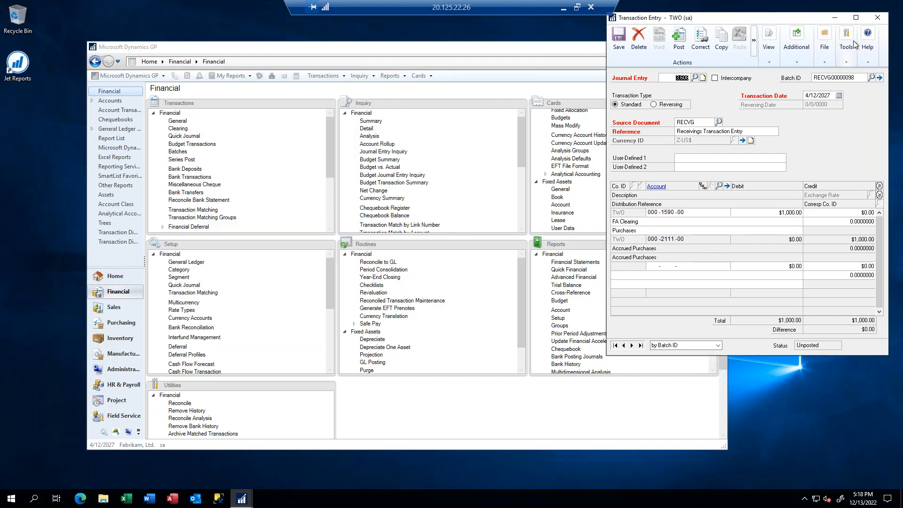
left_click(880, 21)
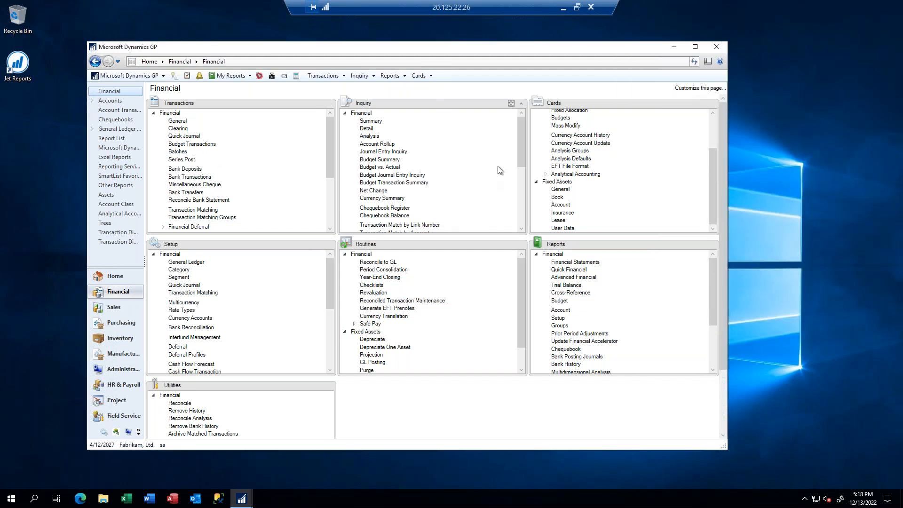
Depreciate asset 00026-1 in its INTERNAL book to the target date 4/30/2027 and close the depreciation window
left_click(385, 348)
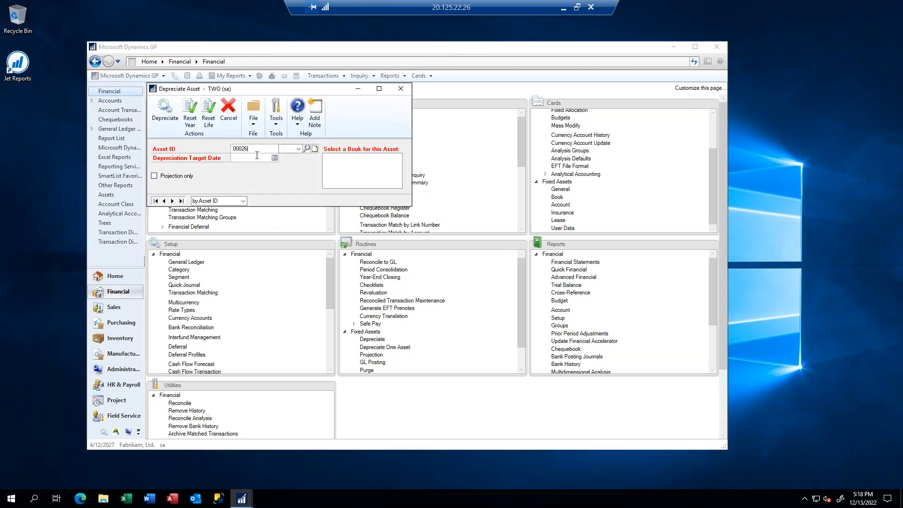
type("00026")
key("Tab")
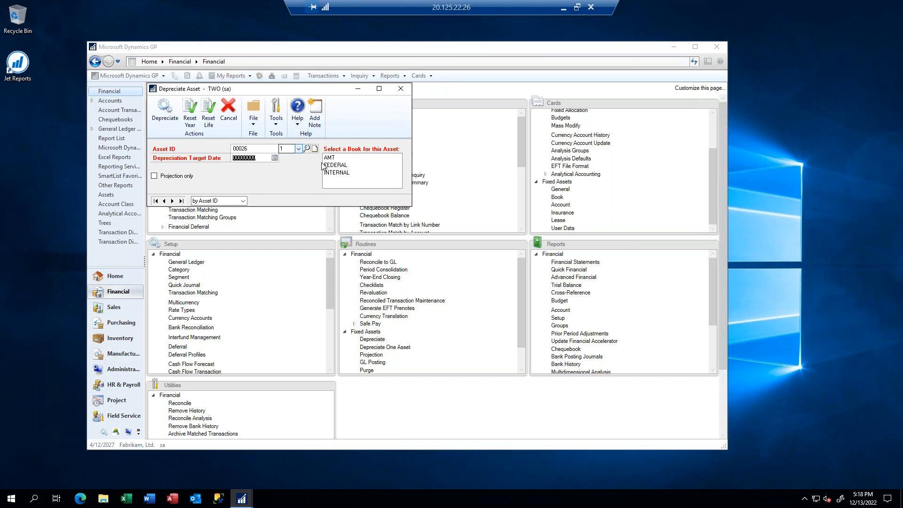
left_click(342, 172)
left_click(240, 158)
type("04302027")
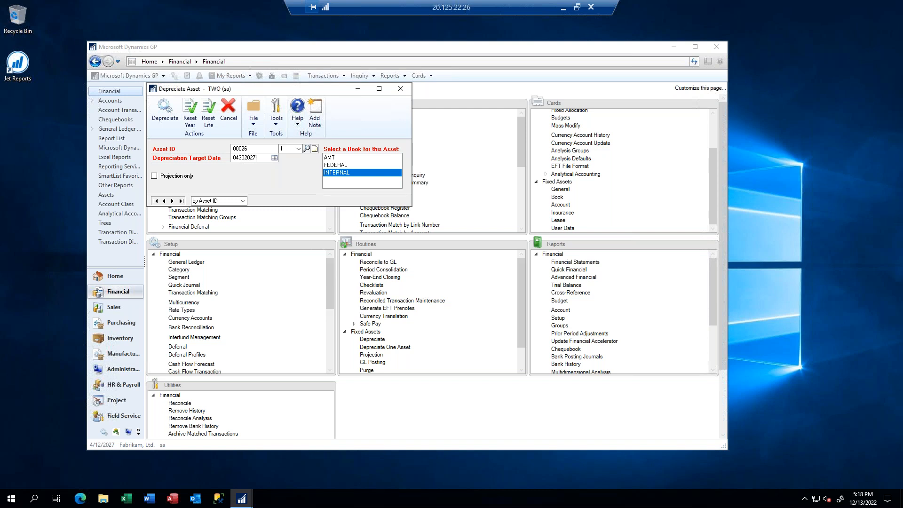
key("Tab")
left_click(168, 109)
left_click(452, 282)
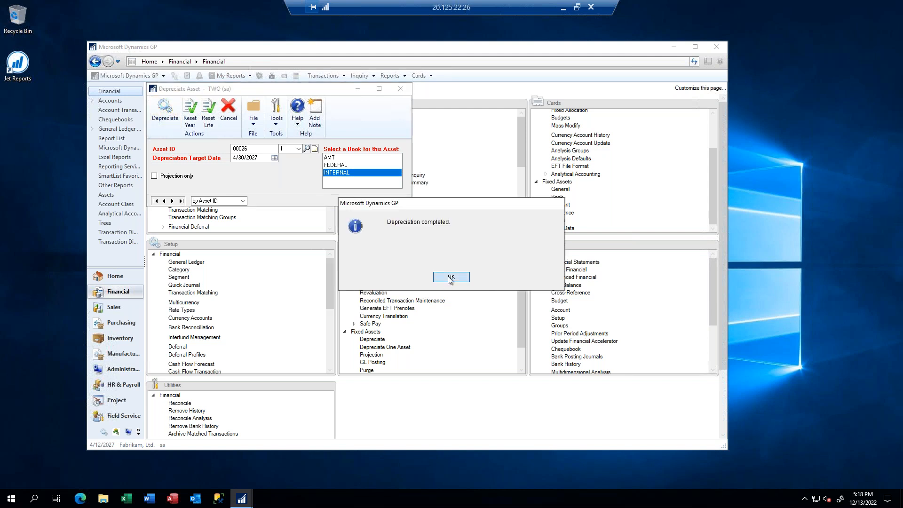
left_click(401, 89)
Start another fixed assets general ledger posting for the depreciation and restrict it to period 2027-004
left_click(371, 363)
key("Tab")
key("Tab")
key("Tab")
key("Tab")
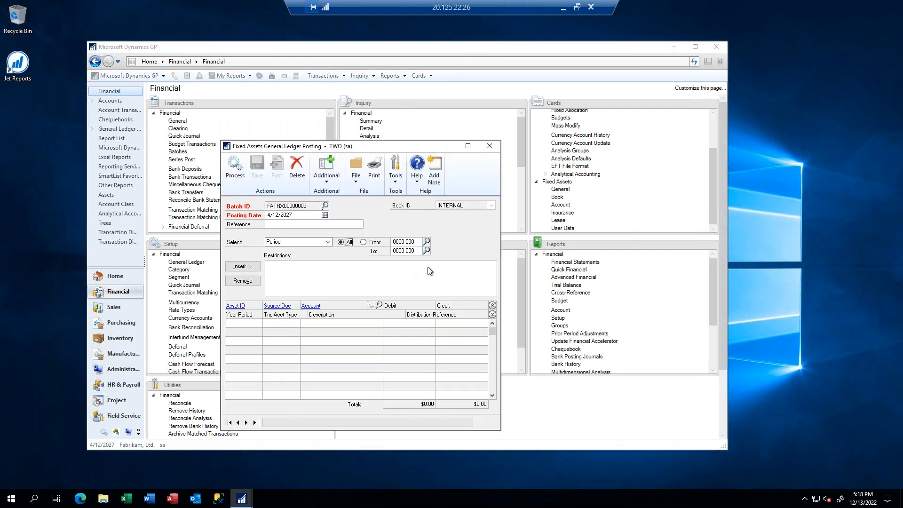
key("Tab")
type("2027-004")
key("Tab")
key("Tab")
left_click(243, 266)
Add an asset ID restriction from 00026-1 to 00026-1 to the depreciation posting
left_click(328, 241)
left_click(288, 268)
left_click(412, 241)
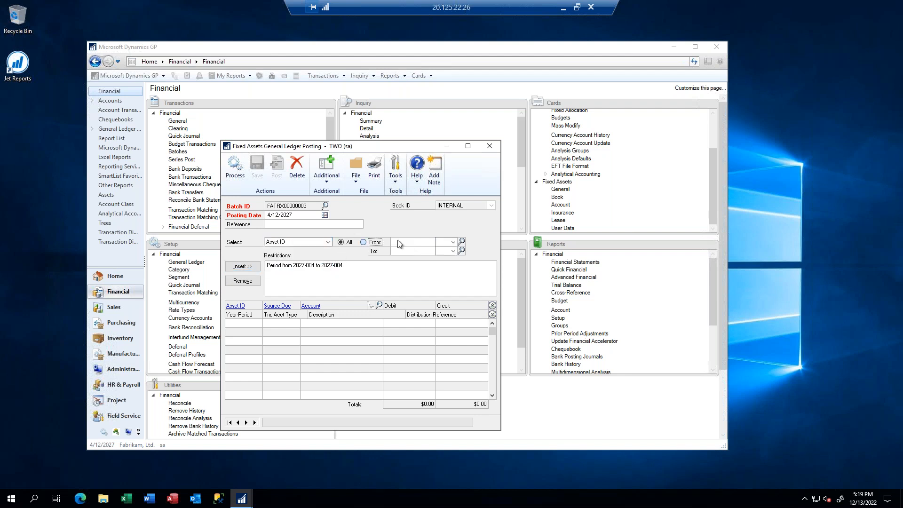
type("00026")
key("Tab")
left_click(243, 266)
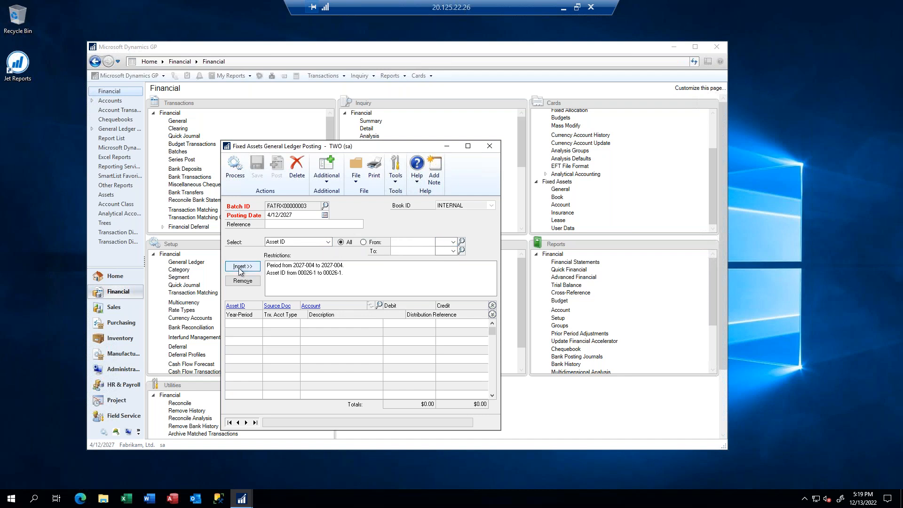
Process and post the depreciation batch, output the posting detail to screen instead of the printer, and close the report
left_click(236, 167)
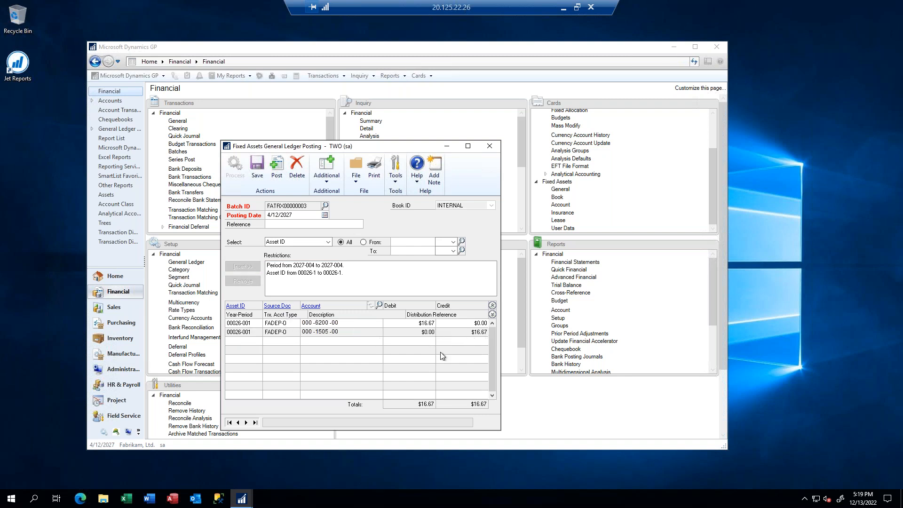
left_click(276, 171)
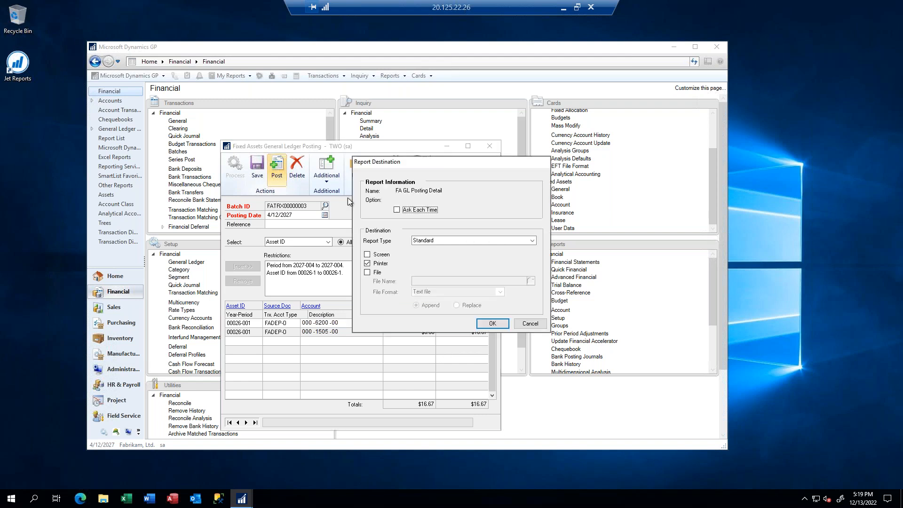
left_click(380, 254)
left_click(380, 263)
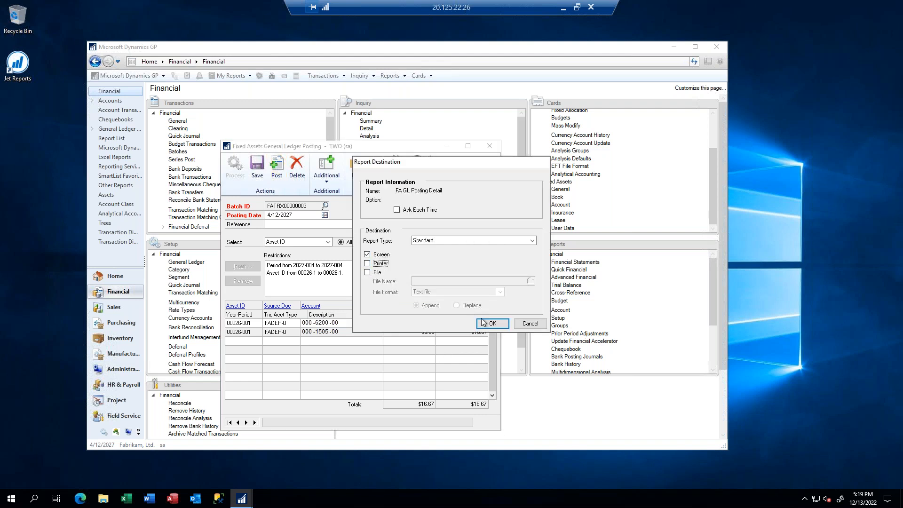
left_click(492, 324)
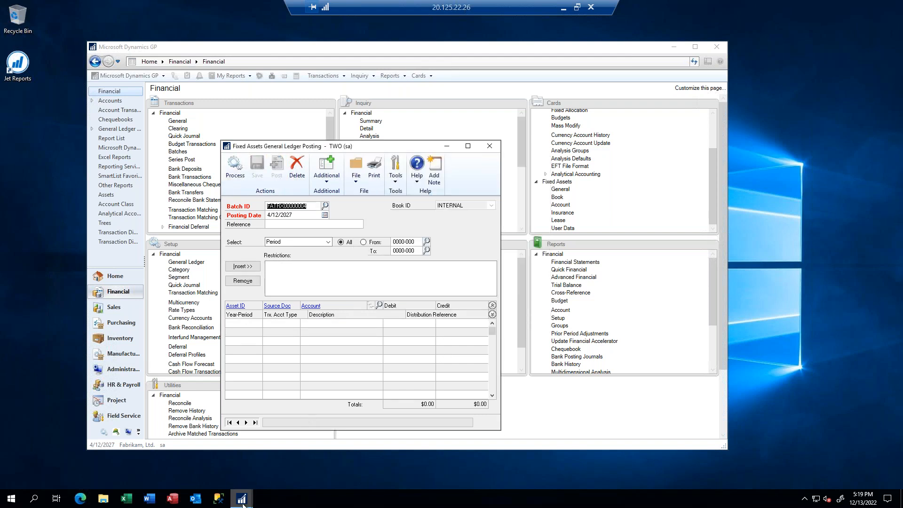
mouse_move(243, 503)
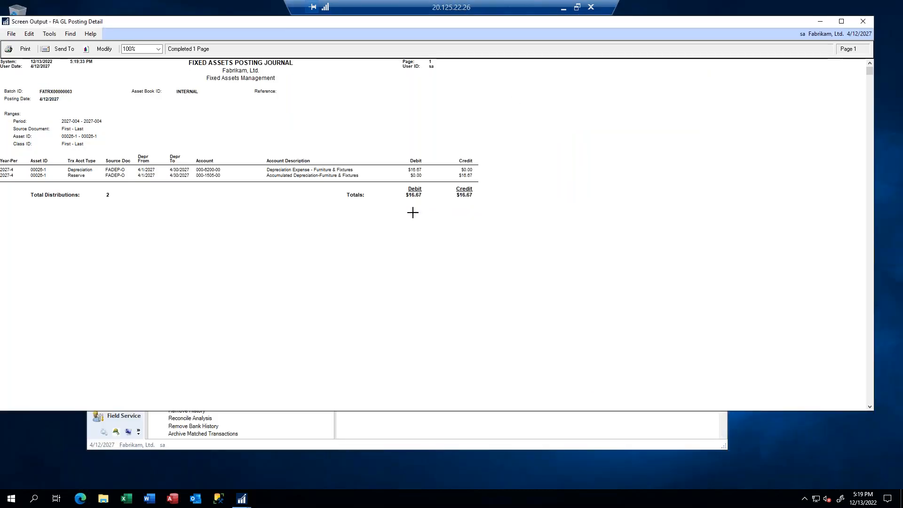
left_click(862, 22)
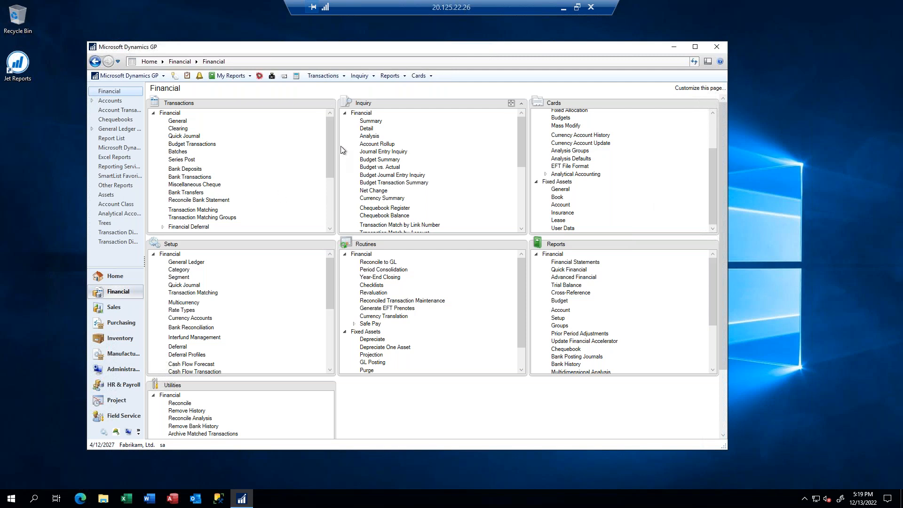
Start a fixed asset retirement for asset 00026-1 with the retirement date 5/31/2027
left_click_drag(332, 147, 335, 209)
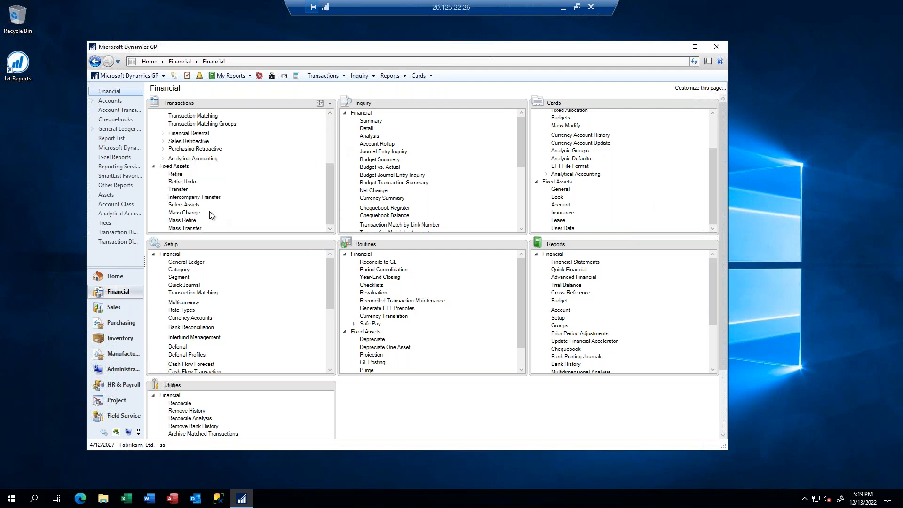
left_click(175, 174)
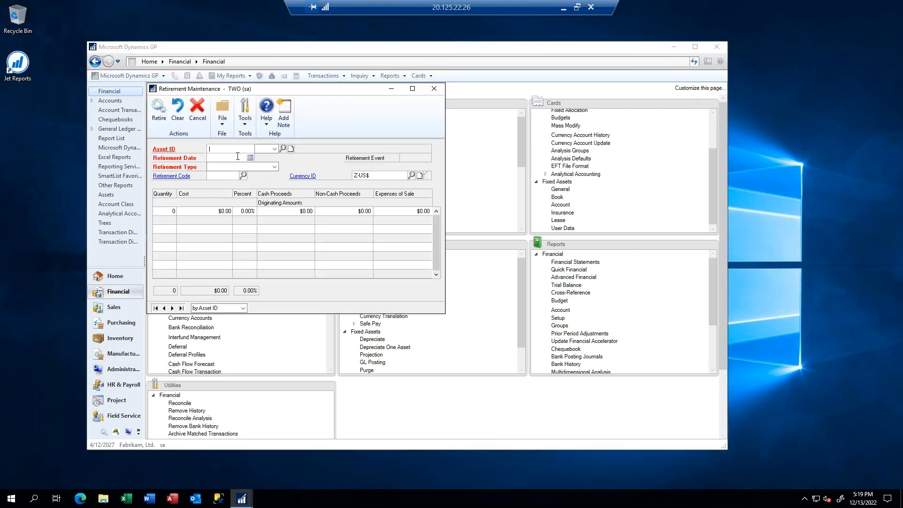
key("Tab")
key("Tab")
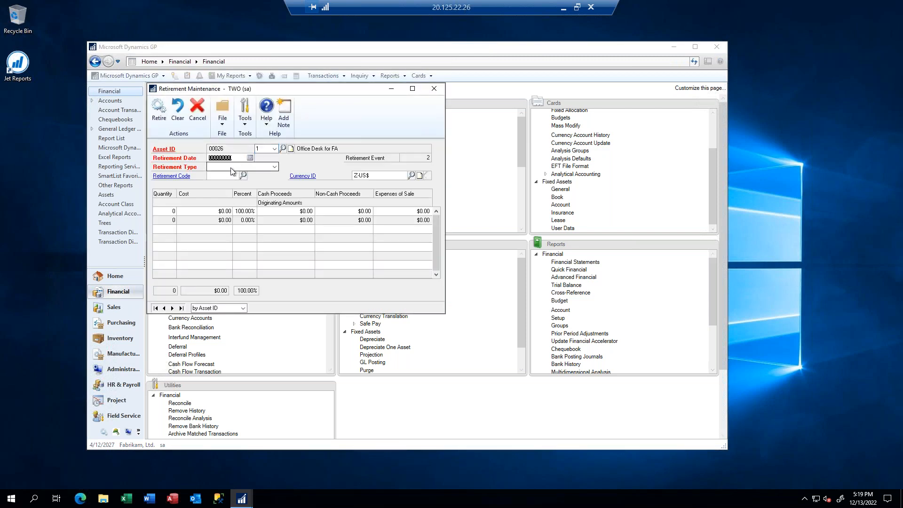
type("027")
key("Tab")
Set the retirement type to Sale and the retirement code to SOLD
left_click(230, 167)
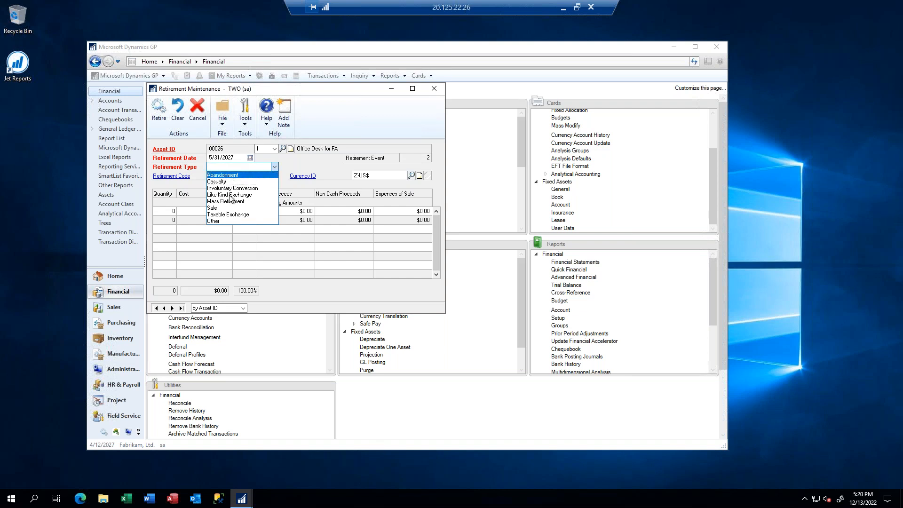
left_click(216, 208)
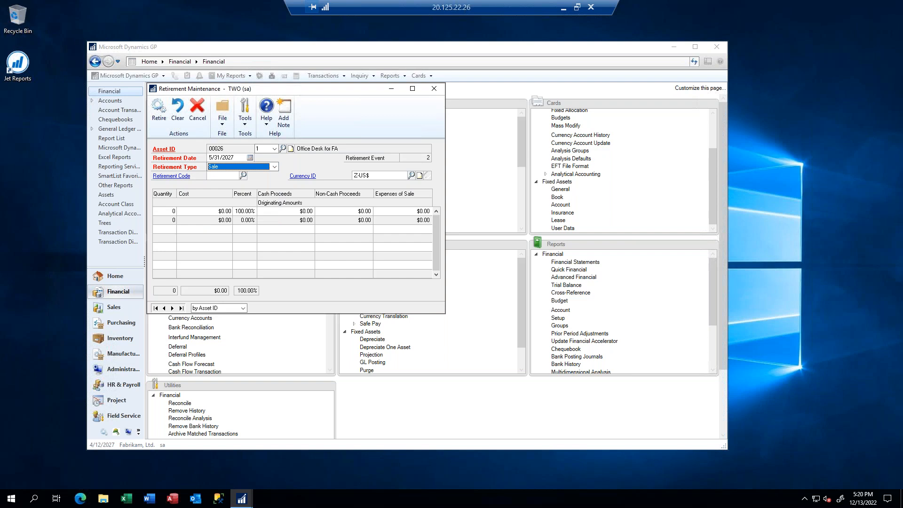
key("Tab")
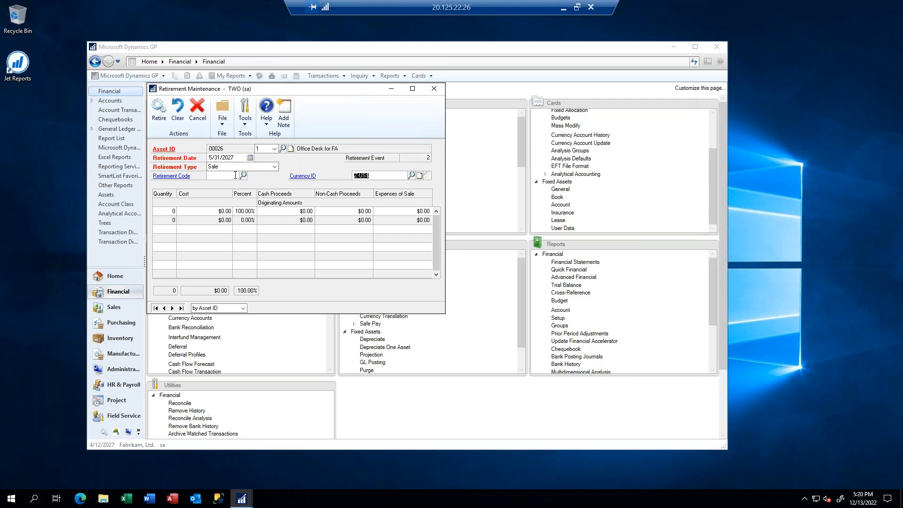
left_click(243, 175)
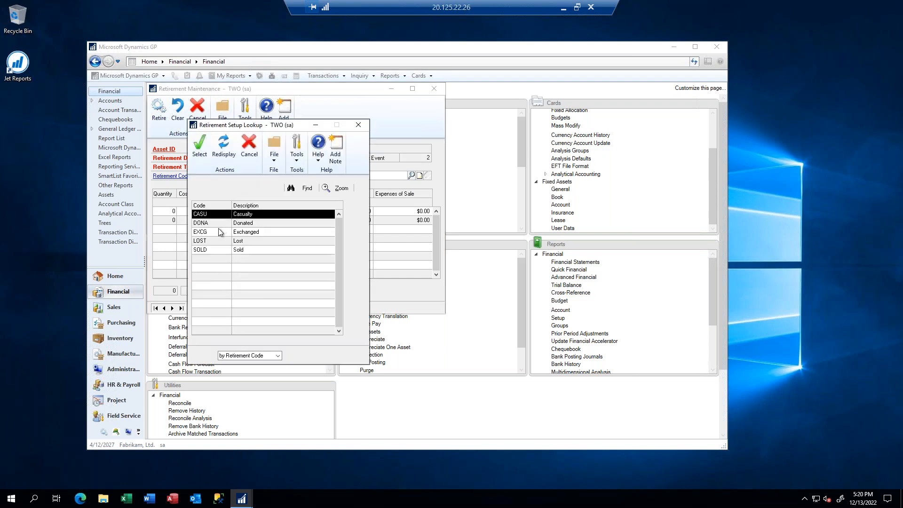
double_click(209, 250)
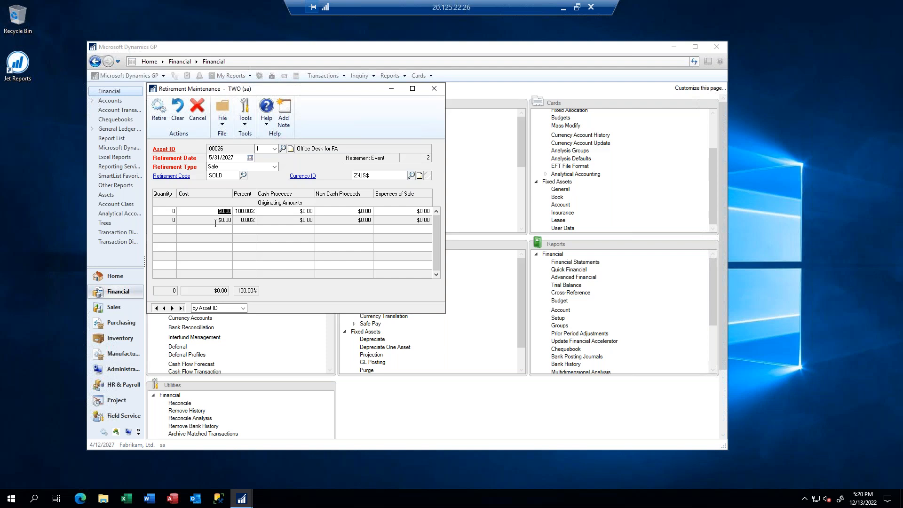
Enter cash proceeds of $400.00 at 100% retirement, retire the asset, and close the retirement window
key("Tab")
key("Tab")
type("4")
key("Tab")
key("Tab")
key("Tab")
left_click(158, 111)
left_click(432, 277)
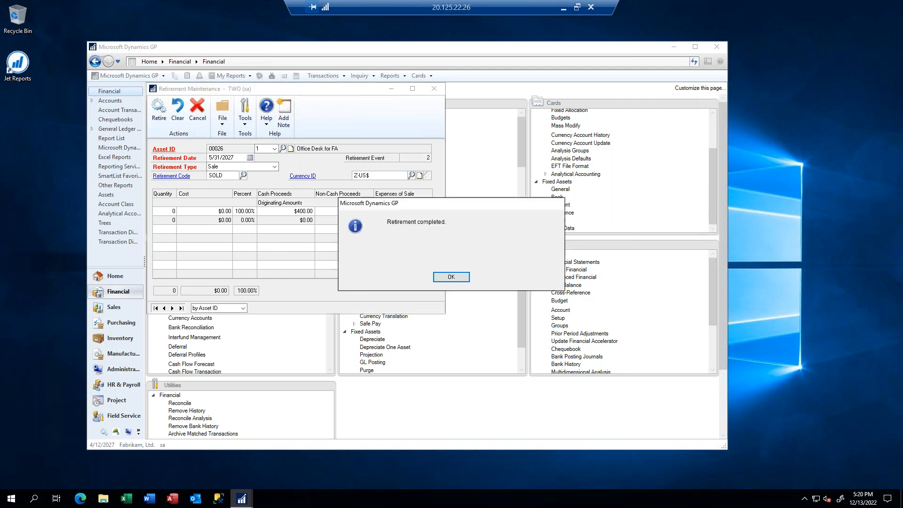
left_click(442, 277)
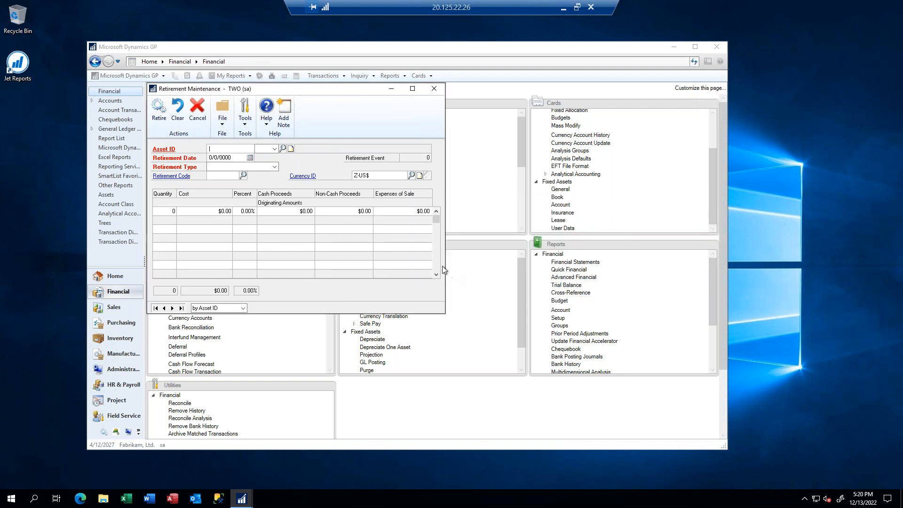
left_click(435, 90)
Start a fixed assets general ledger posting for the retirement with the posting date 5/31/2027
left_click(375, 362)
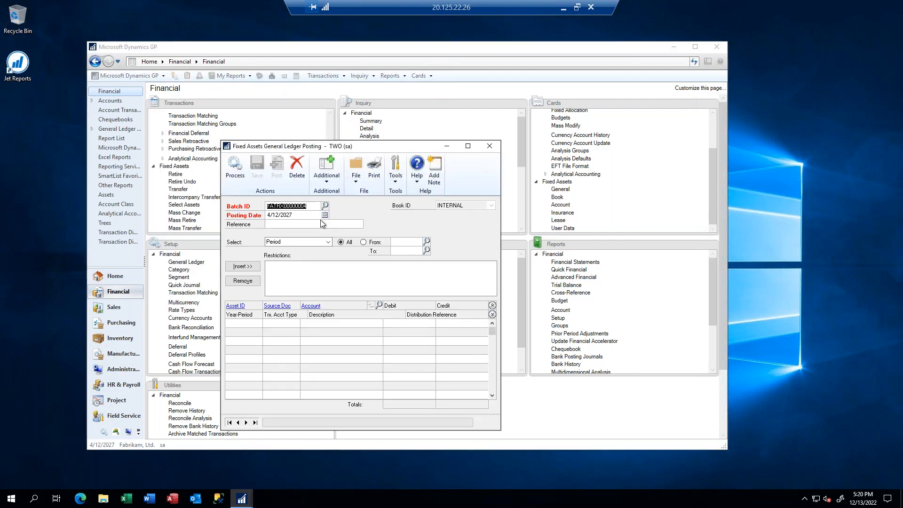
key("Tab")
key("Tab")
key("Tab")
left_click(307, 218)
type("0")
type("53127")
key("Tab")
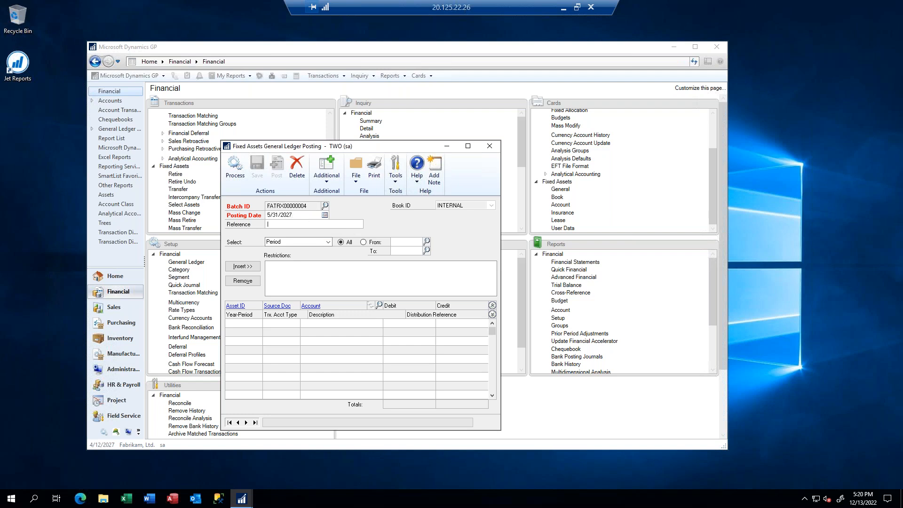
Restrict the retirement posting to period 2027-005
key("Tab")
key("Tab")
key("Tab")
left_click(377, 244)
type("43")
type("5")
key("Tab")
left_click(242, 266)
Add an asset ID restriction from 00026-1 to 00026-1 to the retirement posting
left_click(297, 242)
left_click(289, 256)
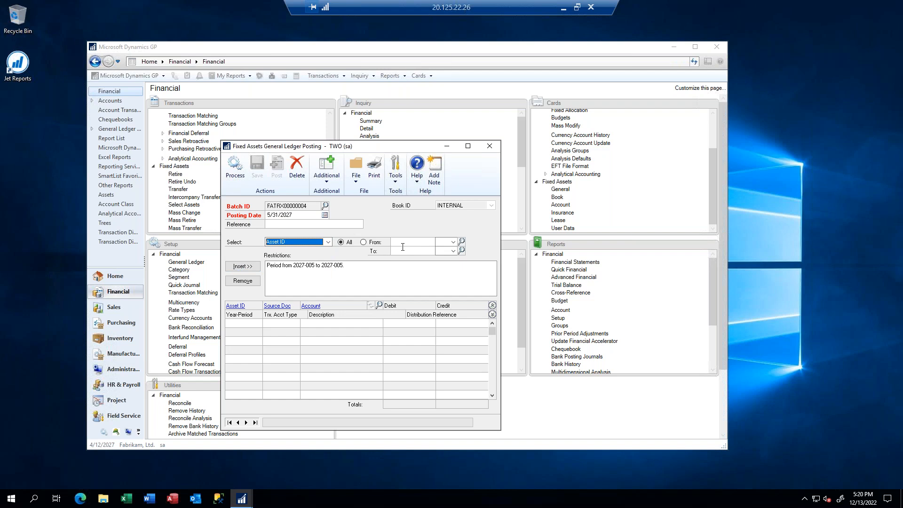
left_click(400, 243)
type("00026")
key("Tab")
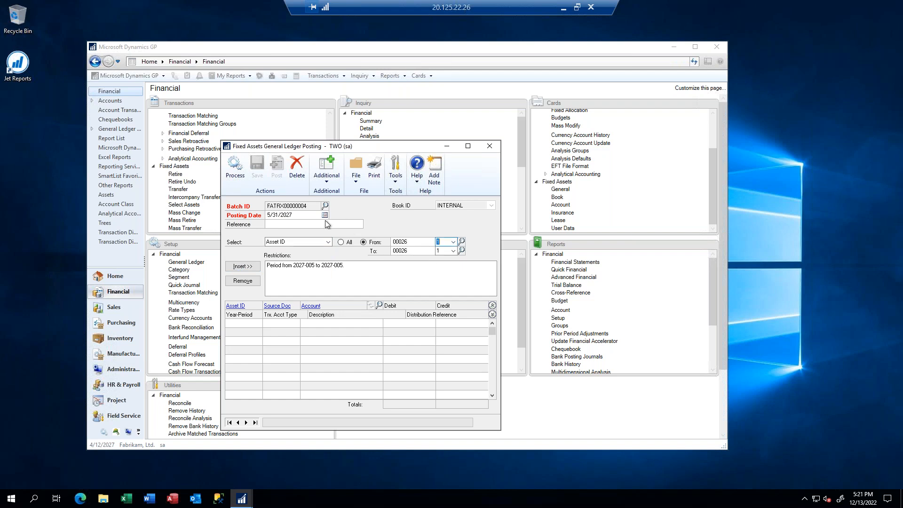
left_click(243, 266)
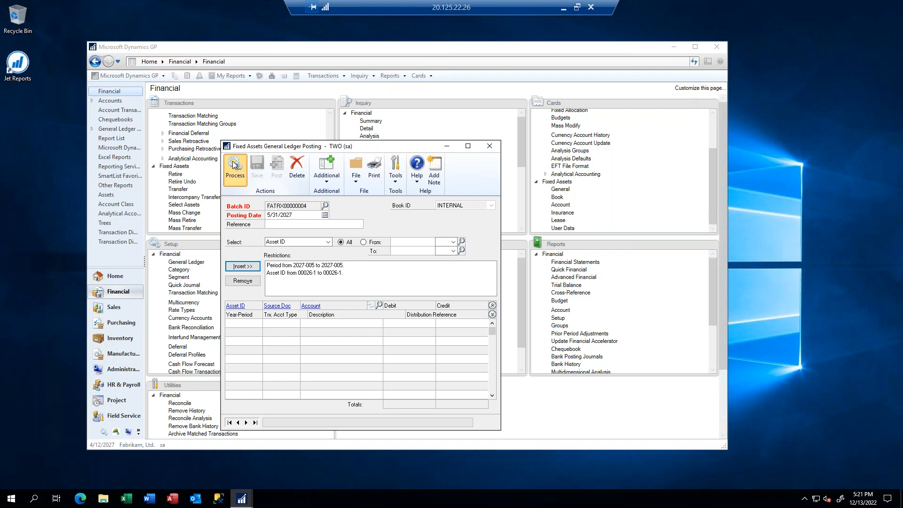
Try to process the restricted retirement posting, delete the batch and close the general ledger posting window
left_click(235, 165)
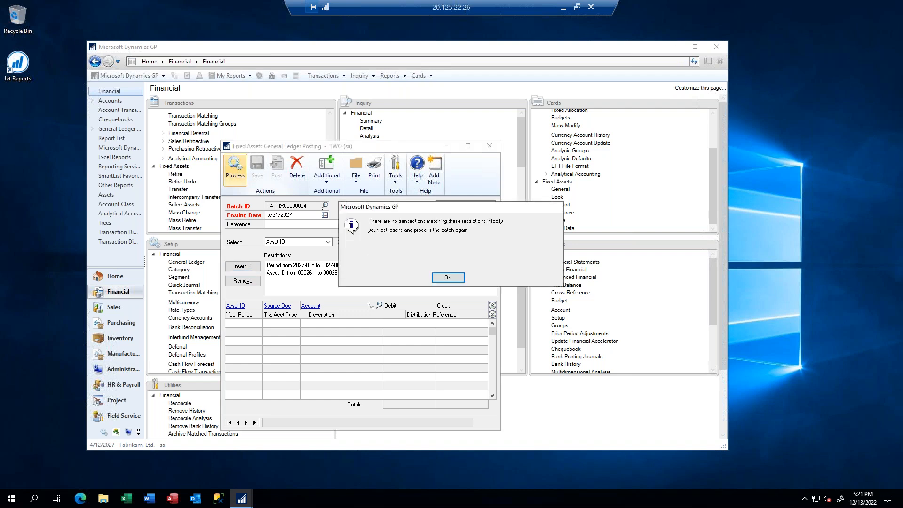
left_click(447, 277)
left_click(492, 146)
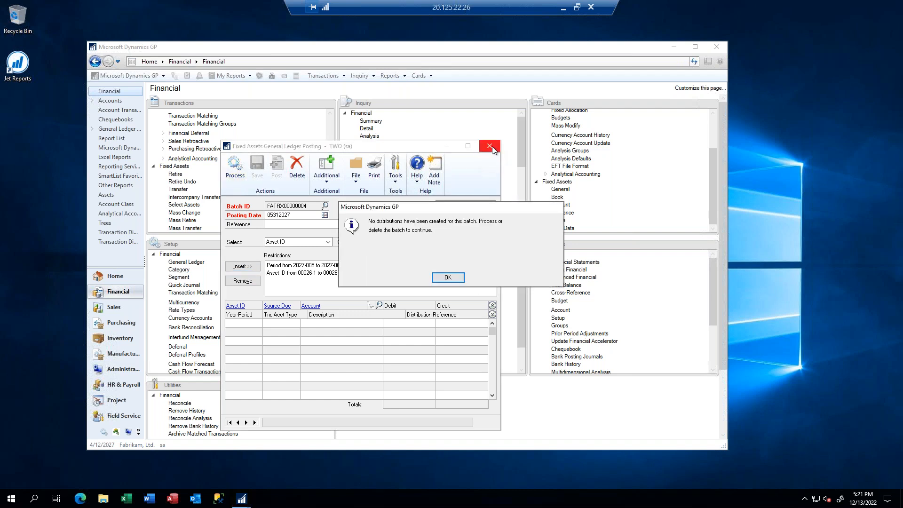
left_click(453, 281)
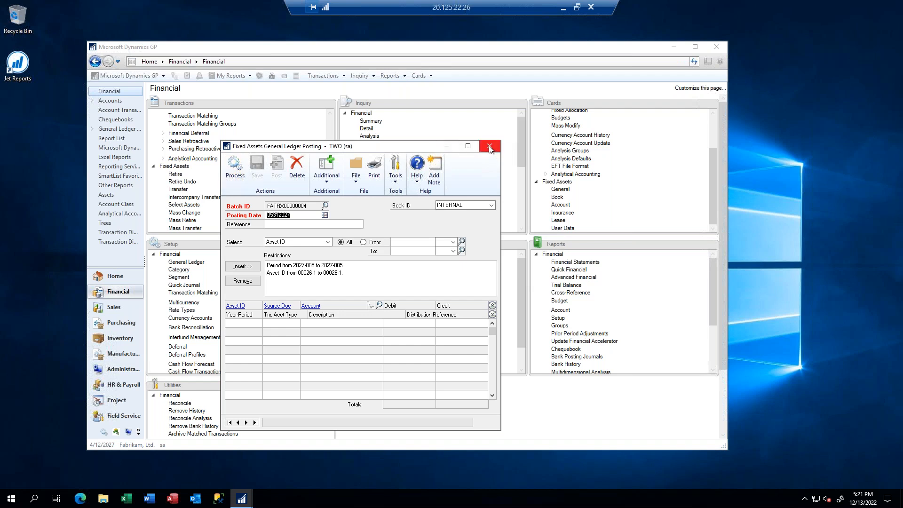
left_click(297, 167)
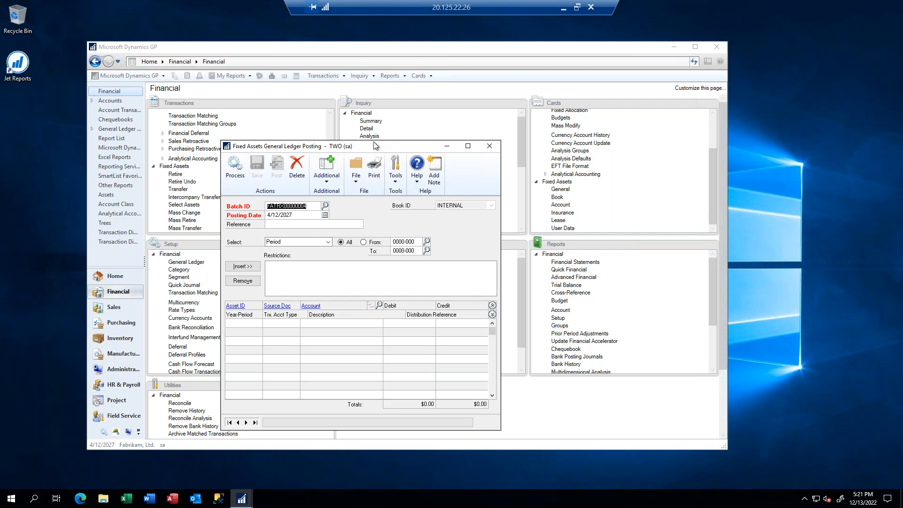
left_click(488, 149)
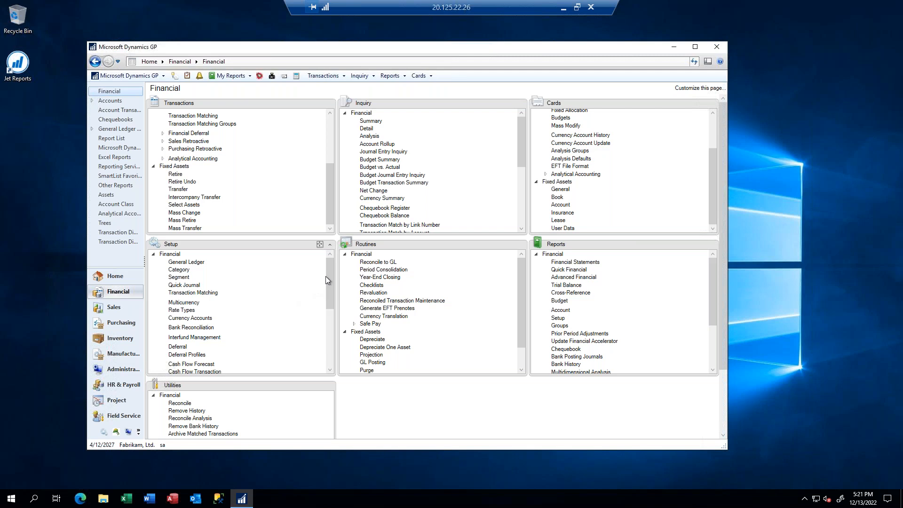
Open the FURN & FIXTURE account group in the fixed assets setup, examine its account assignments and close it
left_click_drag(331, 301, 335, 360)
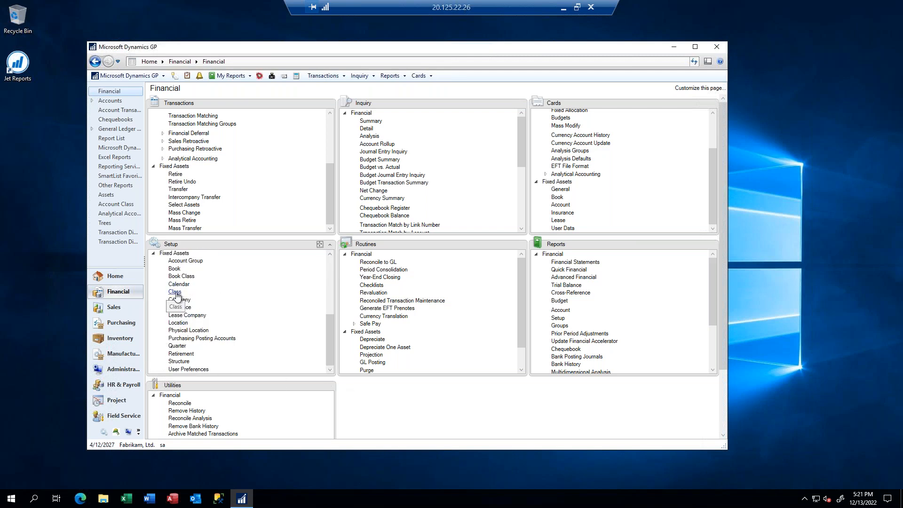
left_click(190, 262)
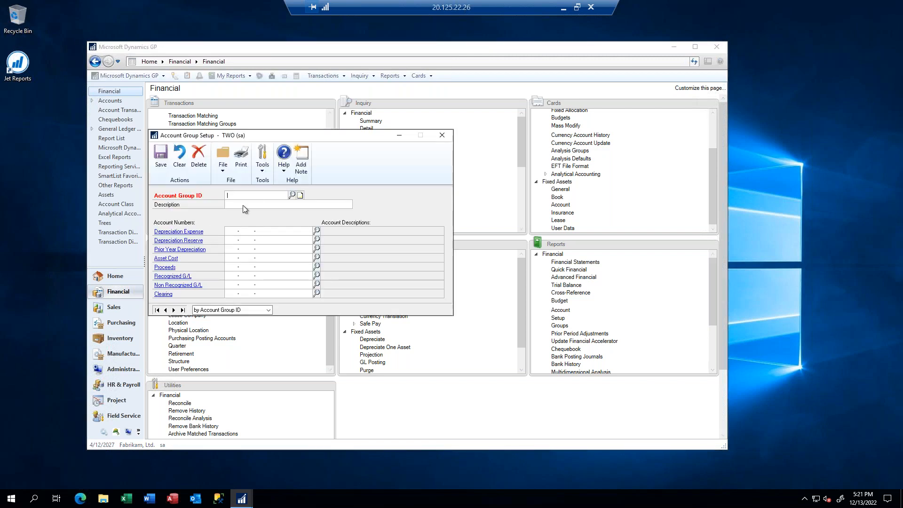
left_click(293, 196)
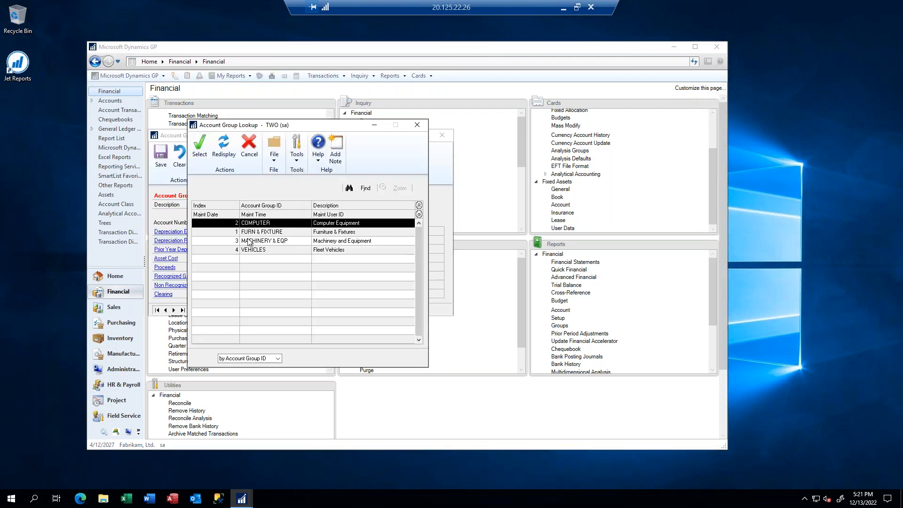
double_click(255, 233)
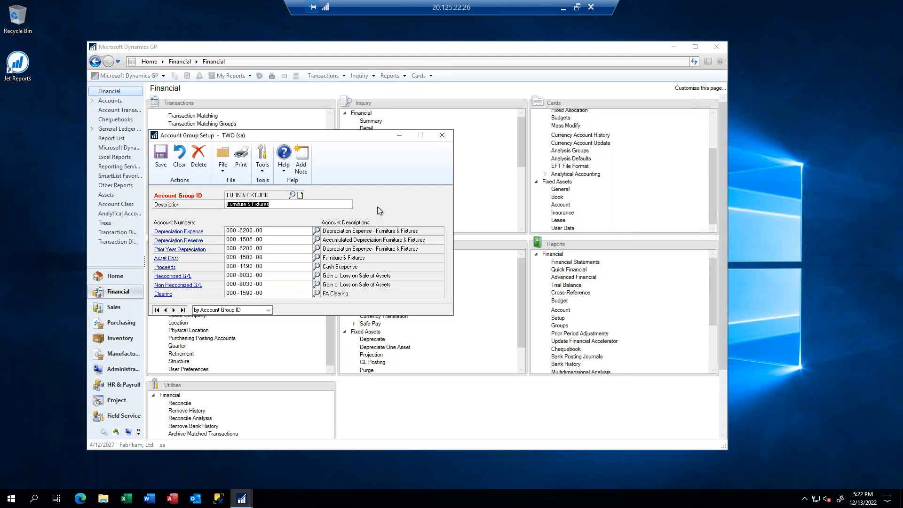
left_click(443, 136)
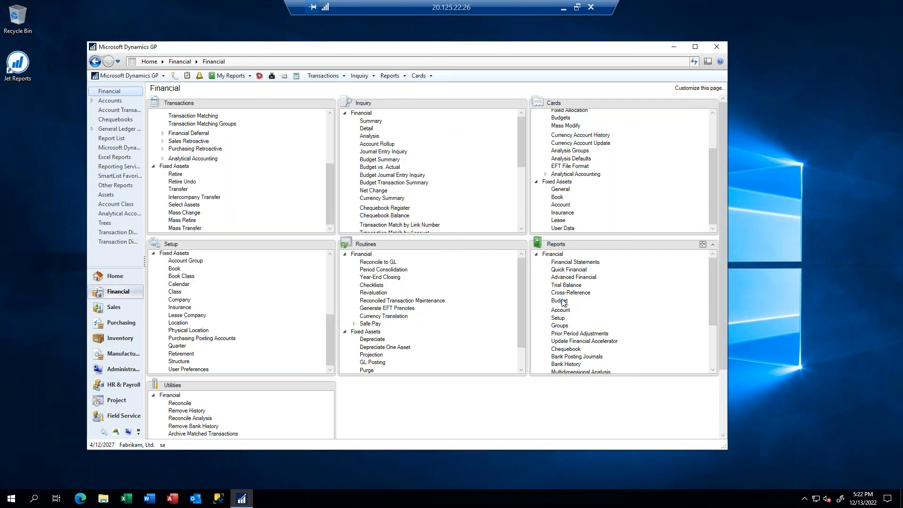
View the depreciation reports available for fixed assets and close the report window
left_click(536, 255)
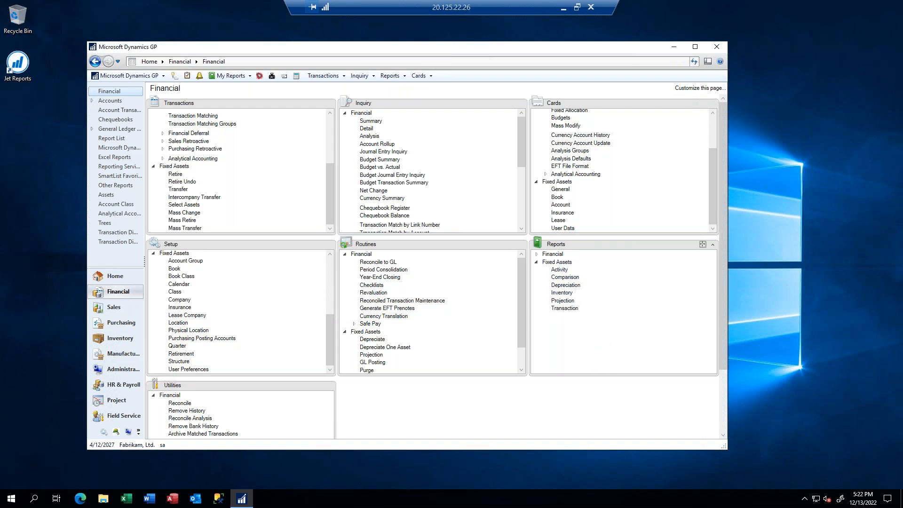
left_click(567, 285)
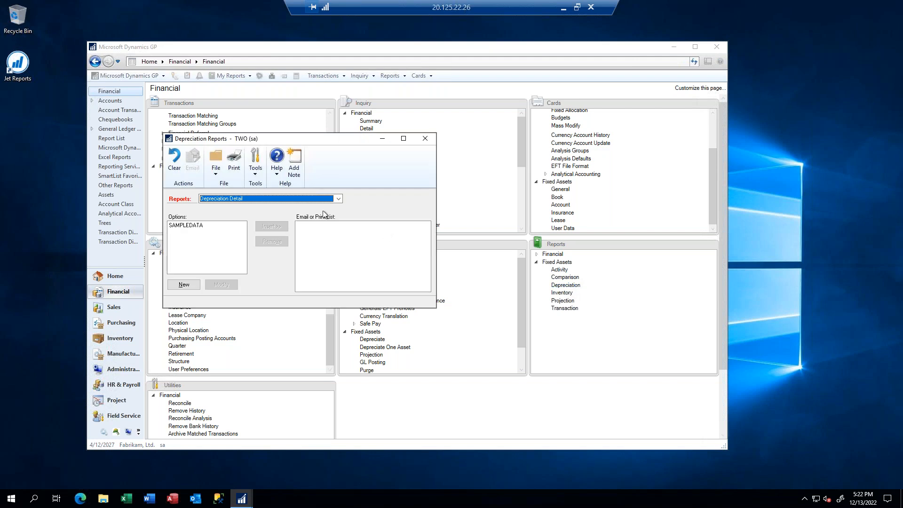
left_click(426, 139)
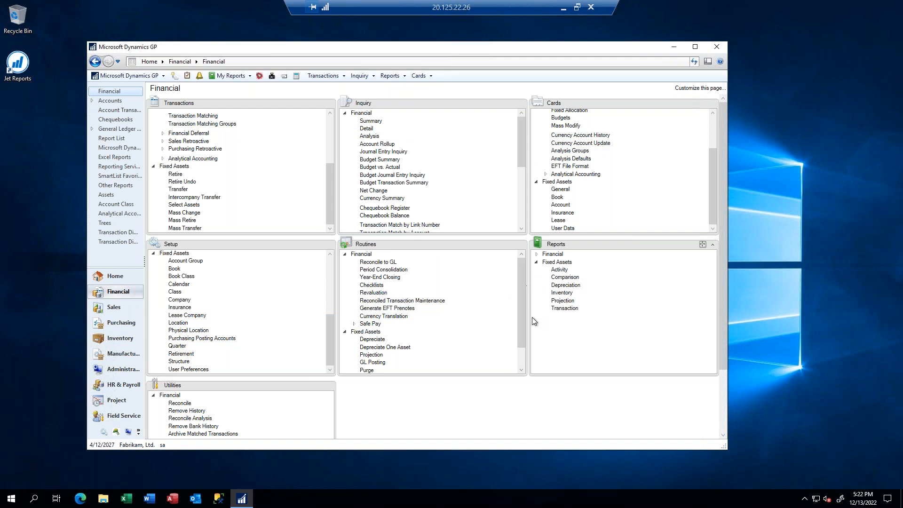
Start a depreciation projection for all assets and add the INTERNAL book to the selected books
left_click(371, 355)
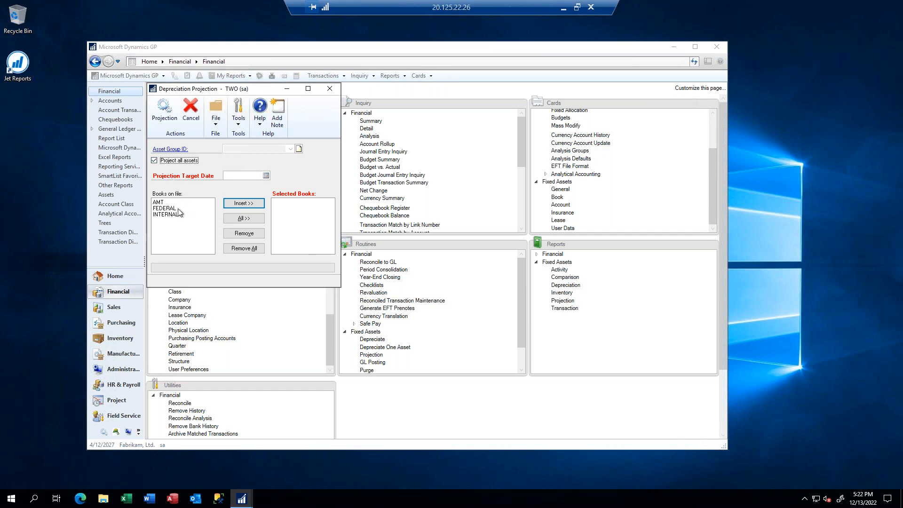
left_click(163, 214)
left_click(238, 206)
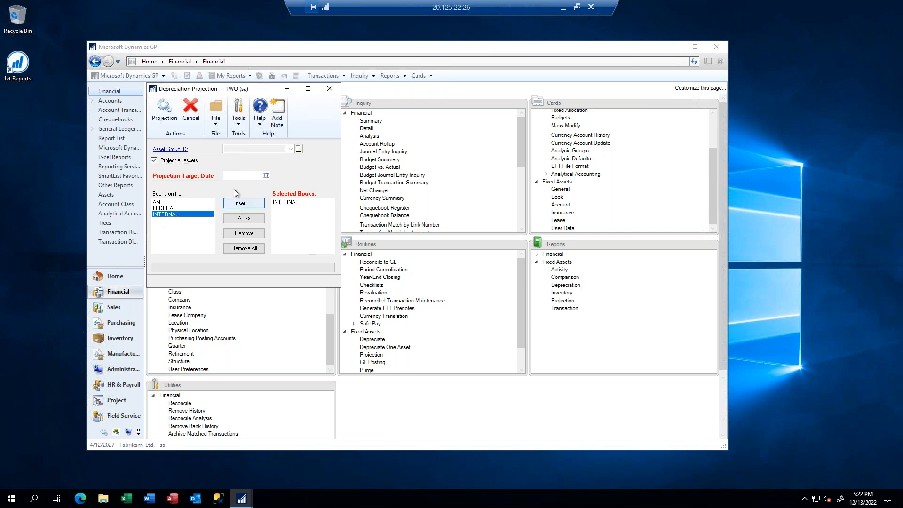
Try to run the depreciation projection with the target date entered as 20271231
left_click(164, 107)
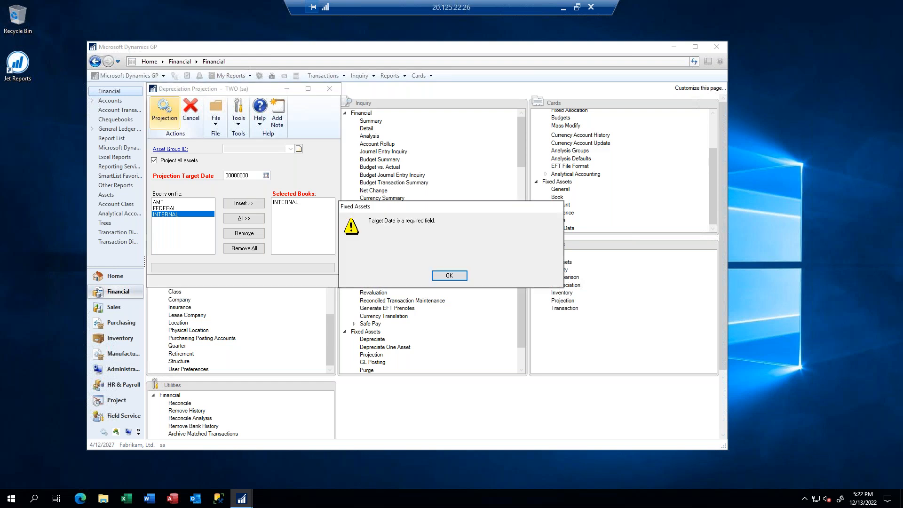
key("Return")
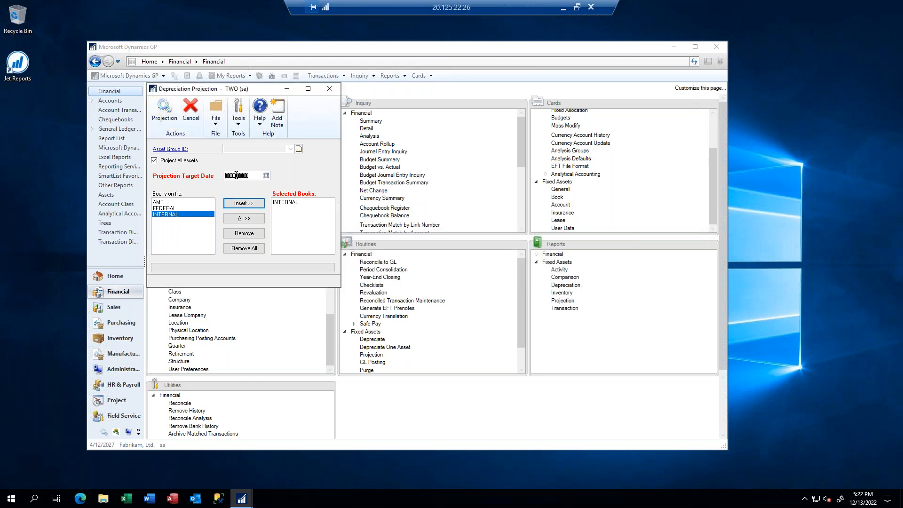
type("20271231")
left_click(164, 109)
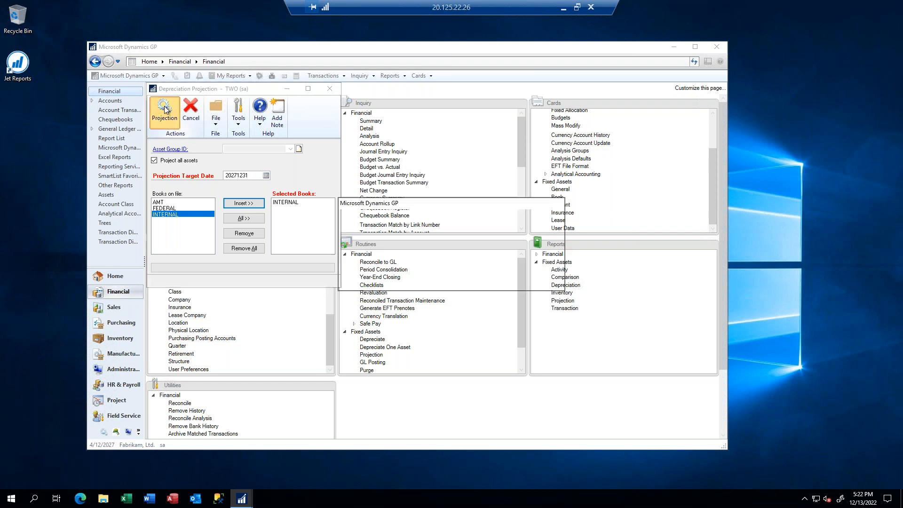
left_click(451, 277)
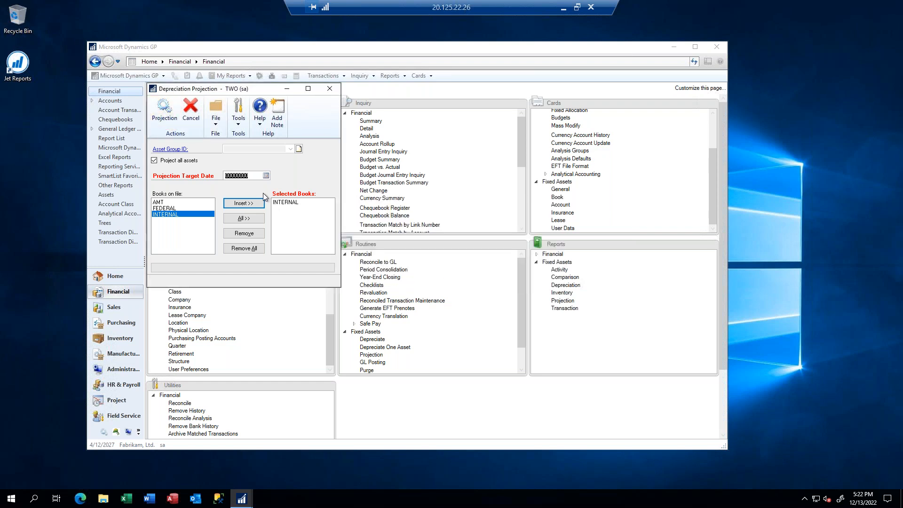
Set the projection target date to 12/31/2027, run the depreciation projection and close its window
type("12/")
type("31/2027")
key("Tab")
left_click(164, 111)
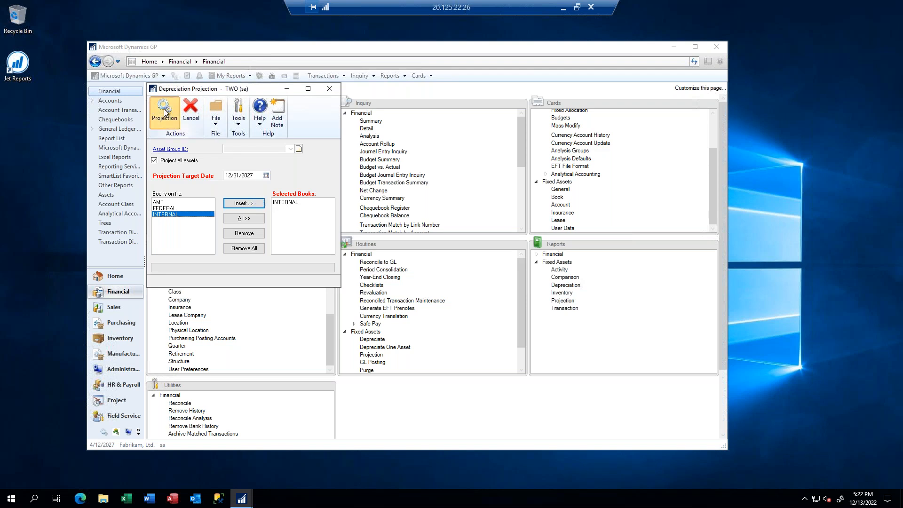
left_click(432, 277)
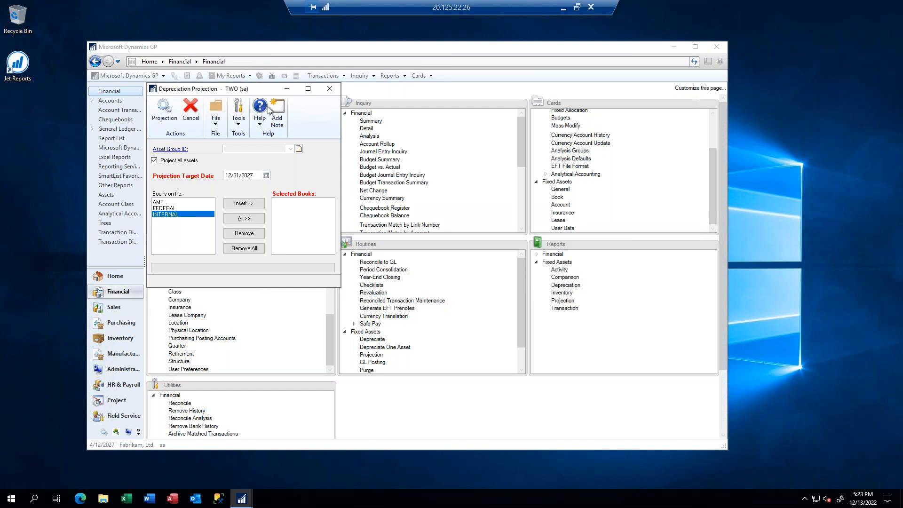
left_click(337, 89)
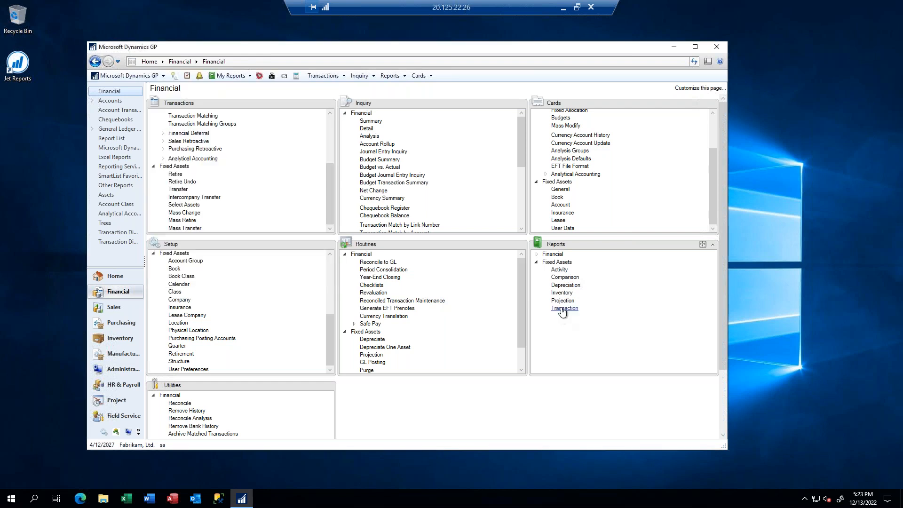
Open the SAMPLEDATA option of the fixed assets Period Projection - Detail report for modification
left_click(563, 301)
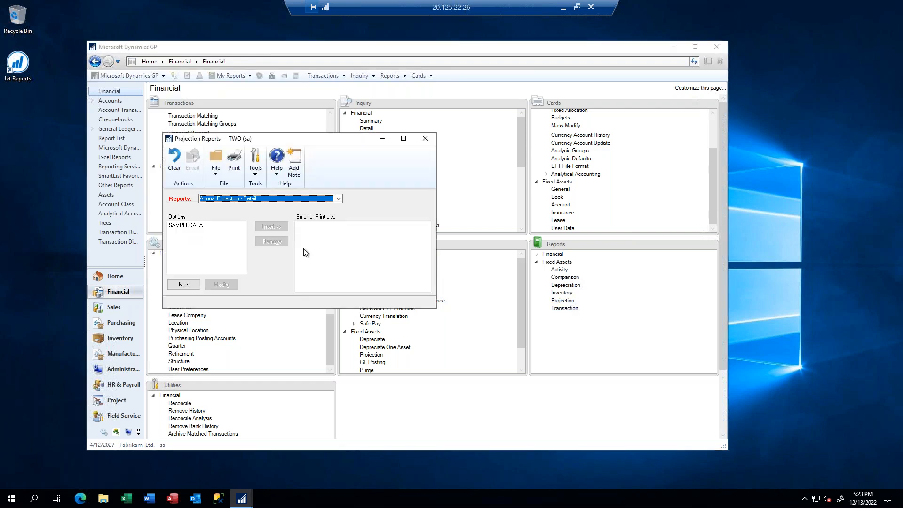
left_click(240, 200)
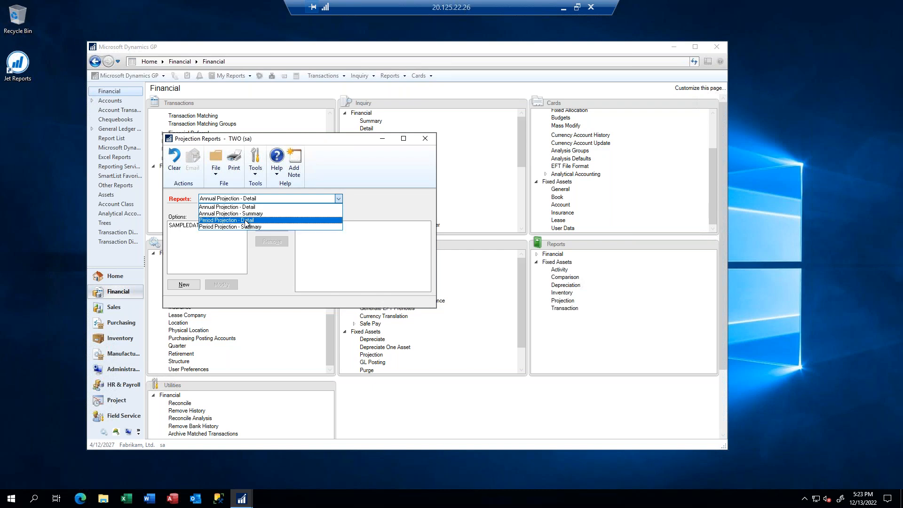
left_click(245, 220)
left_click(191, 225)
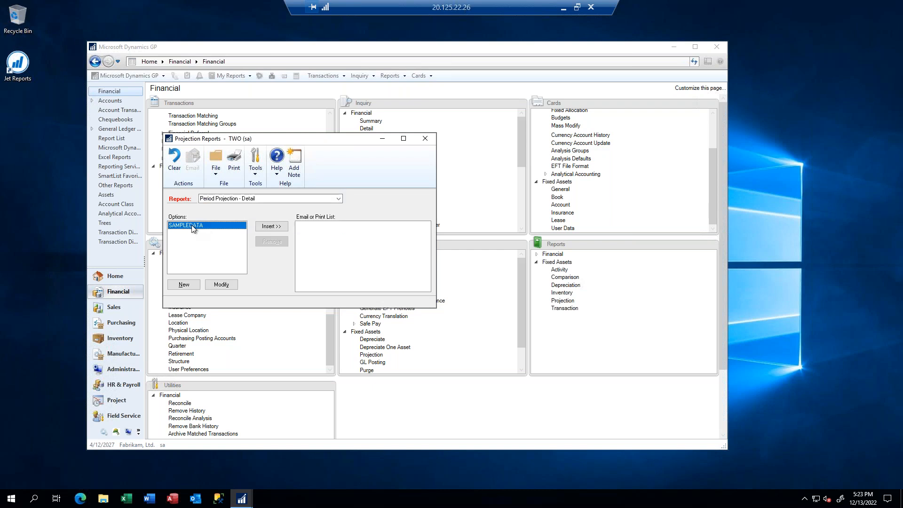
left_click(221, 285)
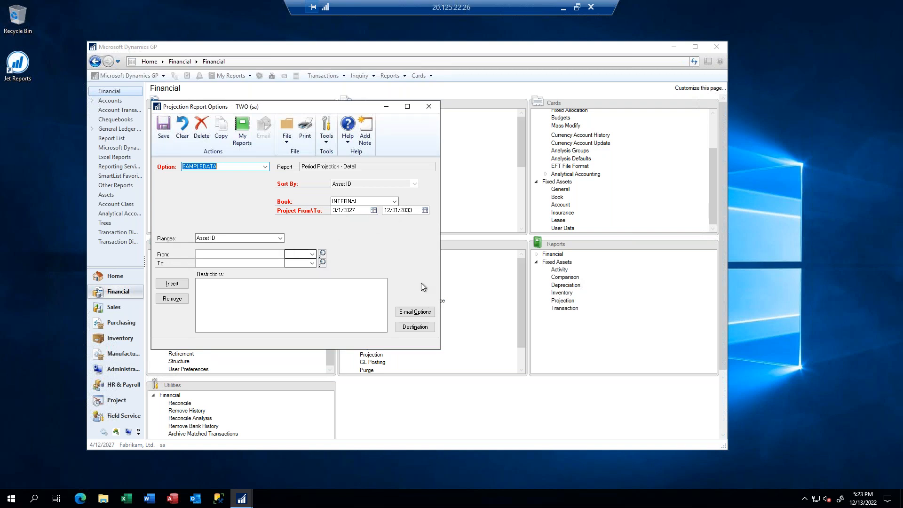
Include the screen as a destination for the SAMPLEDATA option and print the period projection report
left_click(415, 327)
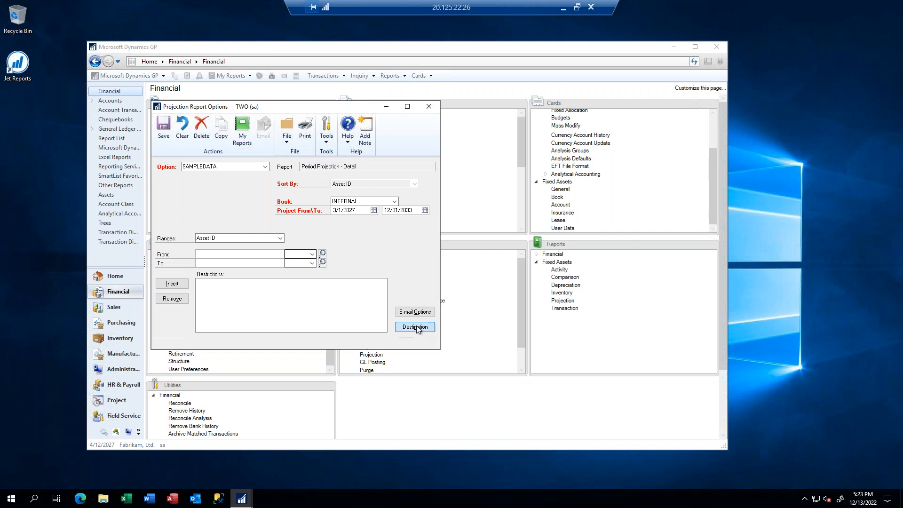
left_click(367, 254)
left_click(367, 263)
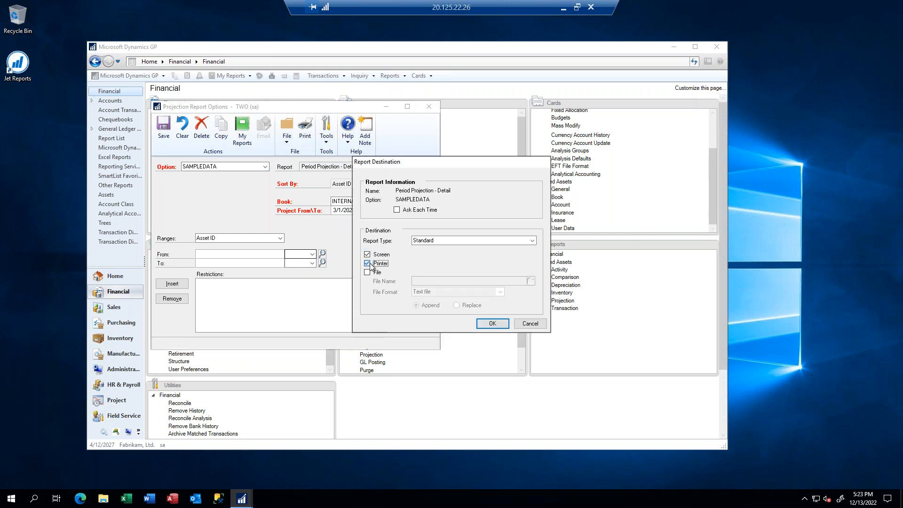
left_click(497, 325)
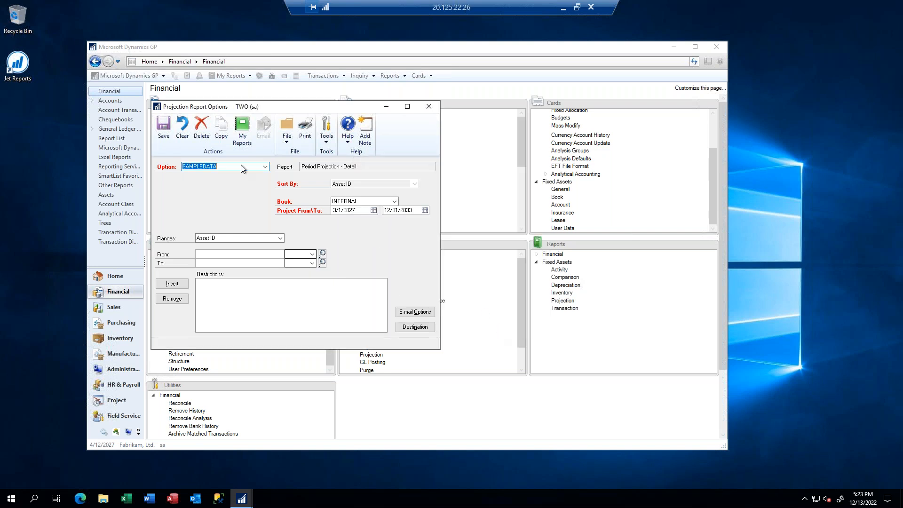
left_click(306, 131)
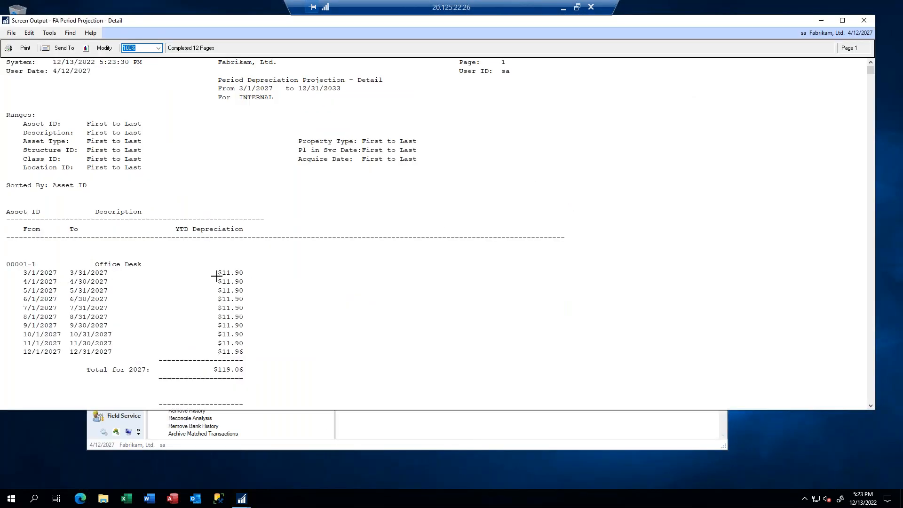
Examine the period projection report through to the projected depreciation of asset 00025-1, Office Desk for FA
scroll(268, 317, "down", 20)
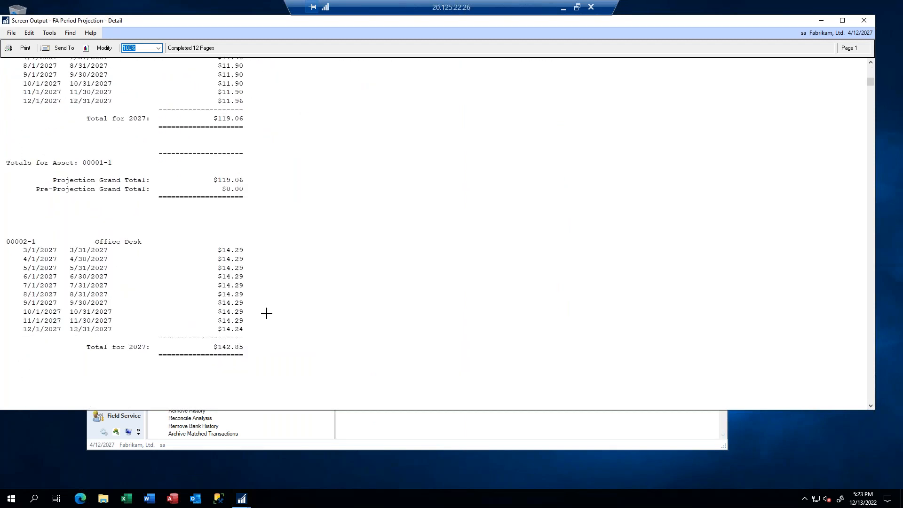
scroll(267, 310, "down", 20)
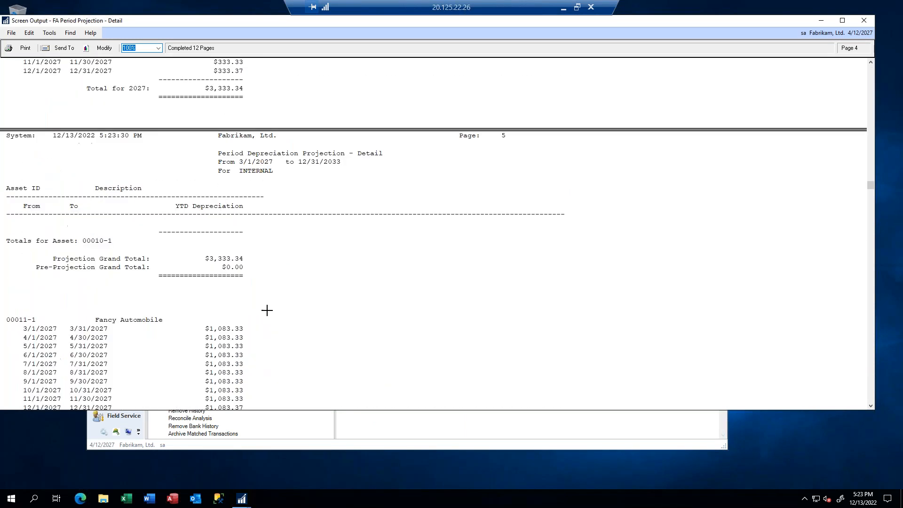
scroll(263, 306, "down", 20)
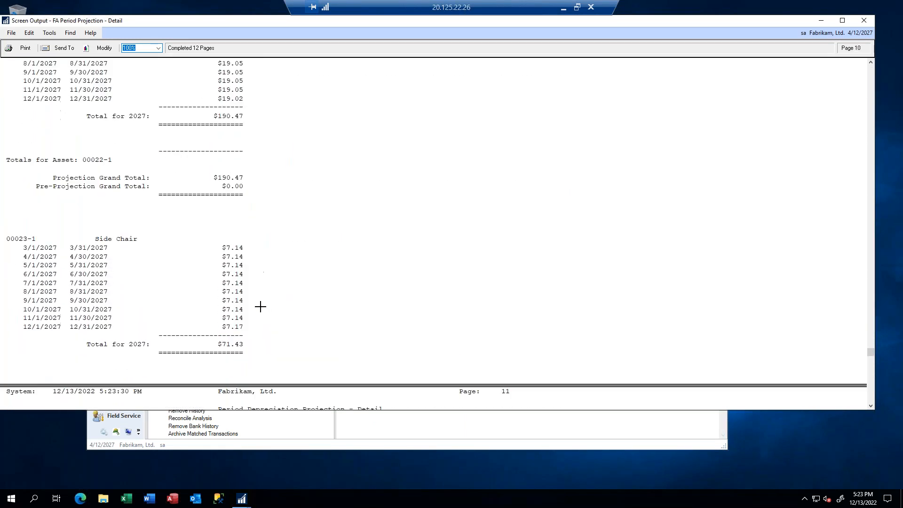
scroll(248, 305, "up", 15)
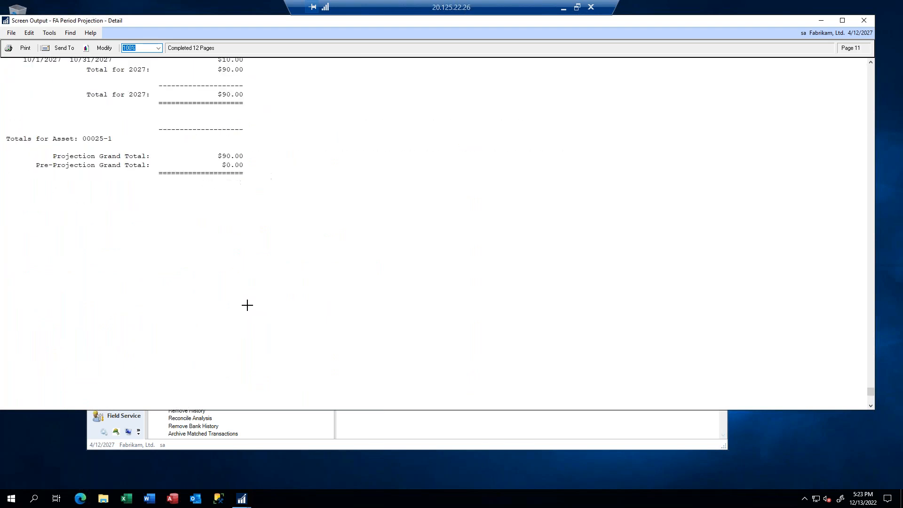
scroll(242, 307, "up", 1)
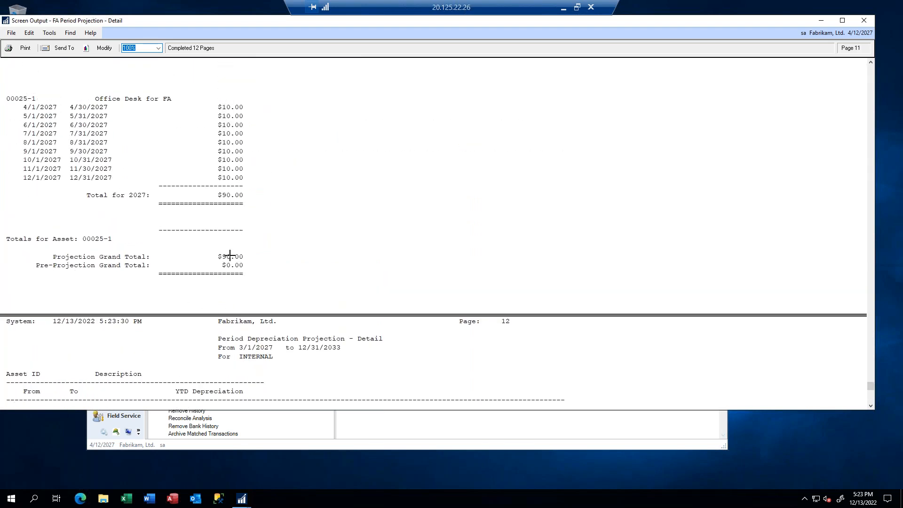
Review the projected depreciation of asset 00024-1, Office Desk, and close the report and its options window
scroll(234, 257, "down", 2)
scroll(234, 257, "up", 2)
scroll(212, 204, "up", 10)
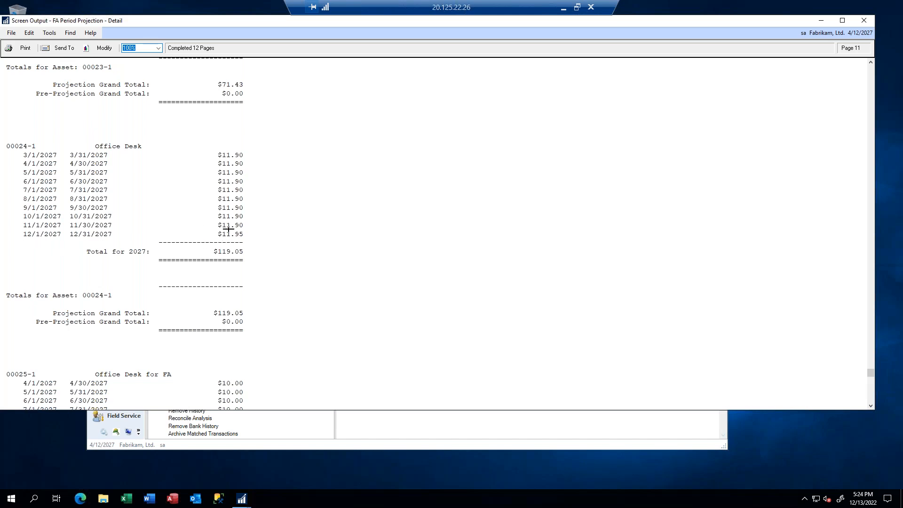
left_click(864, 21)
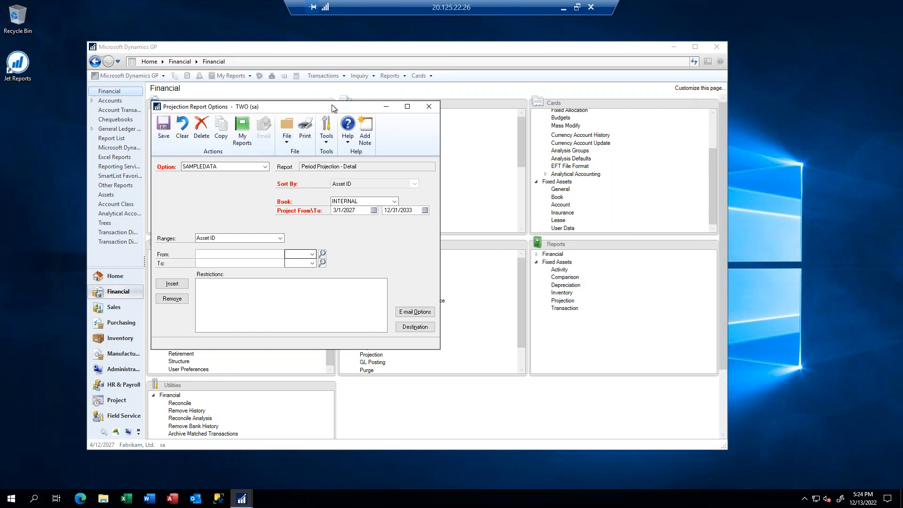
left_click(423, 108)
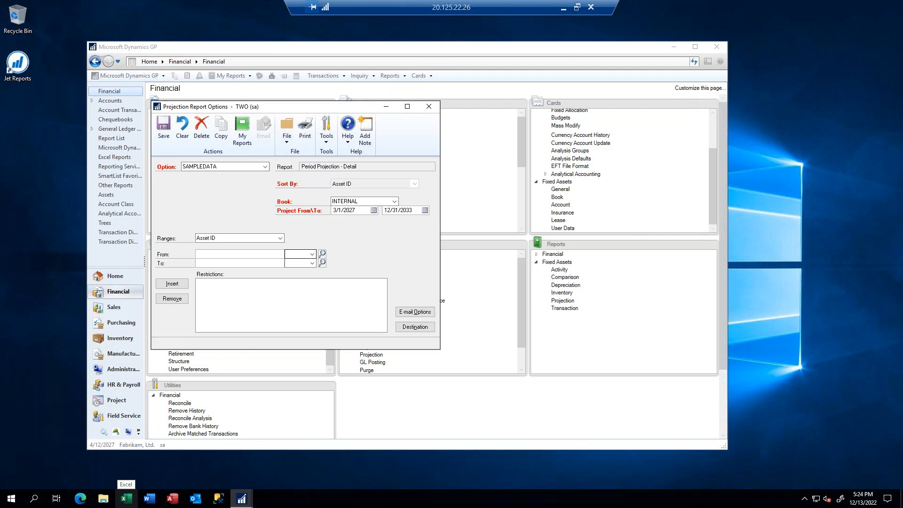
left_click(487, 166)
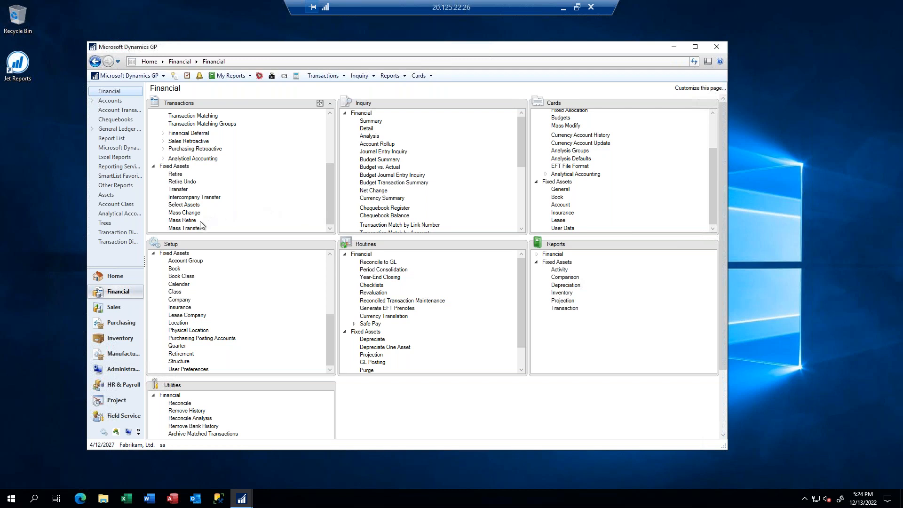
Display the COMPUTER account group in the fixed assets Account Group Setup, review its account numbers and close the setup
left_click(185, 262)
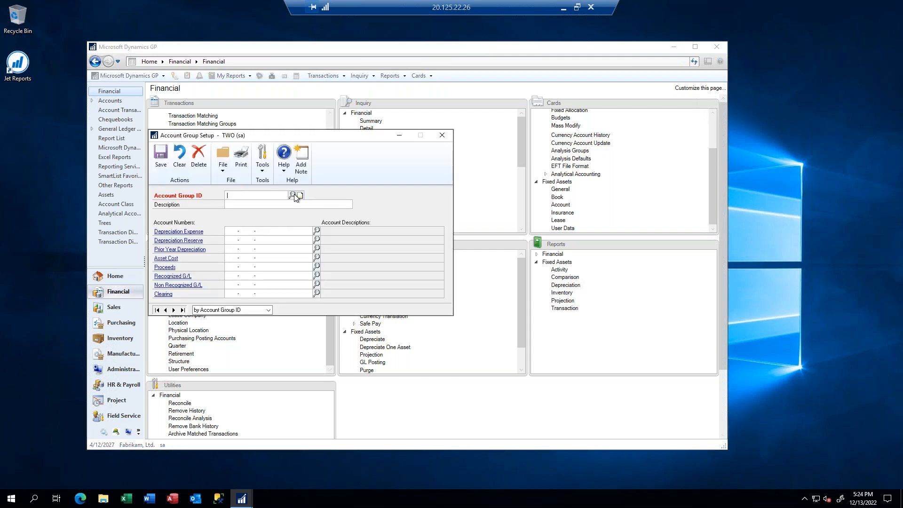
left_click(293, 195)
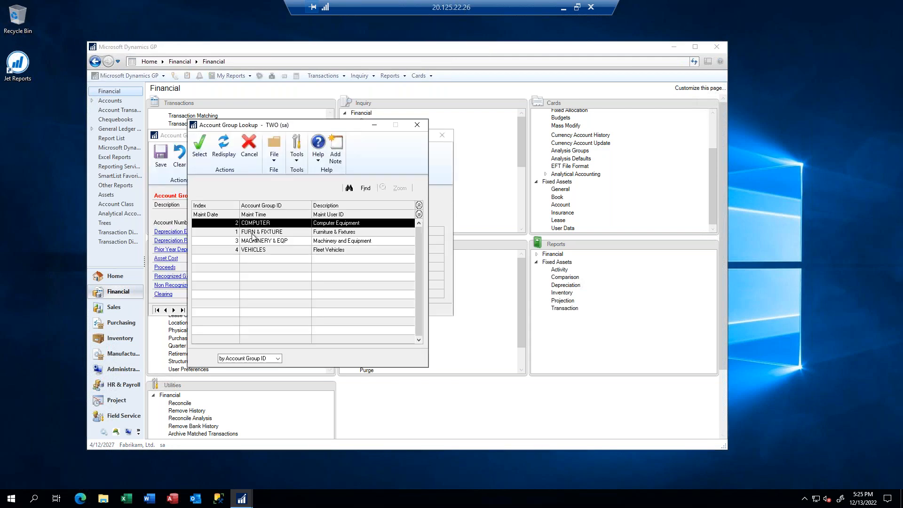
double_click(261, 223)
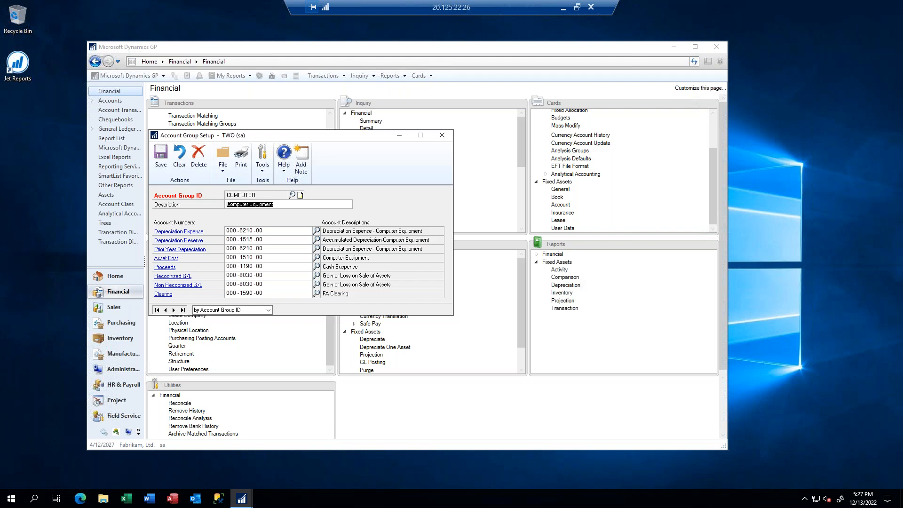
left_click(443, 138)
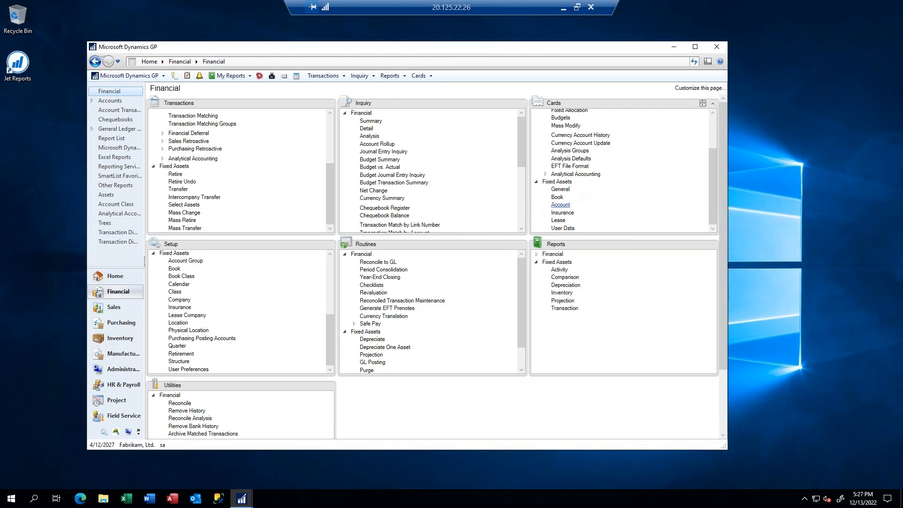
Open the general information card of fixed asset 00025, Office Desk for FA
left_click(561, 189)
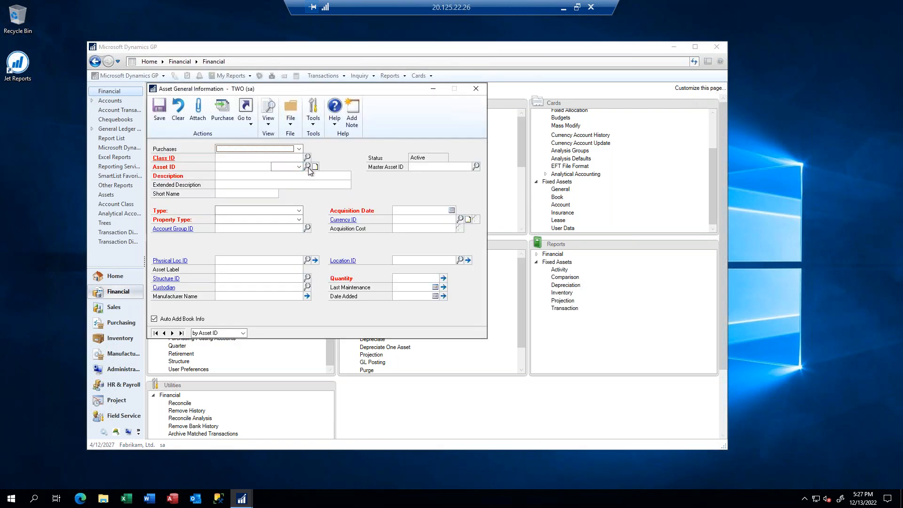
left_click(308, 166)
scroll(254, 283, "down", 2)
scroll(254, 282, "down", 3)
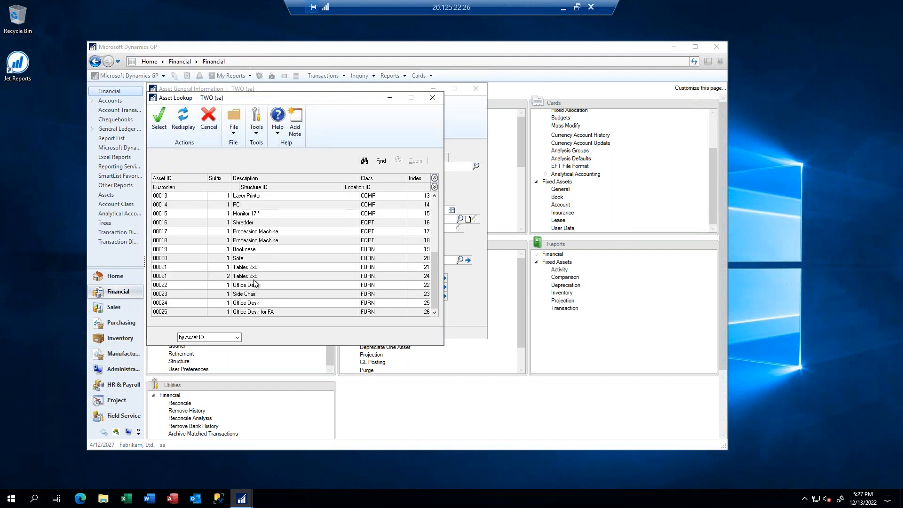
left_click(252, 311)
double_click(253, 311)
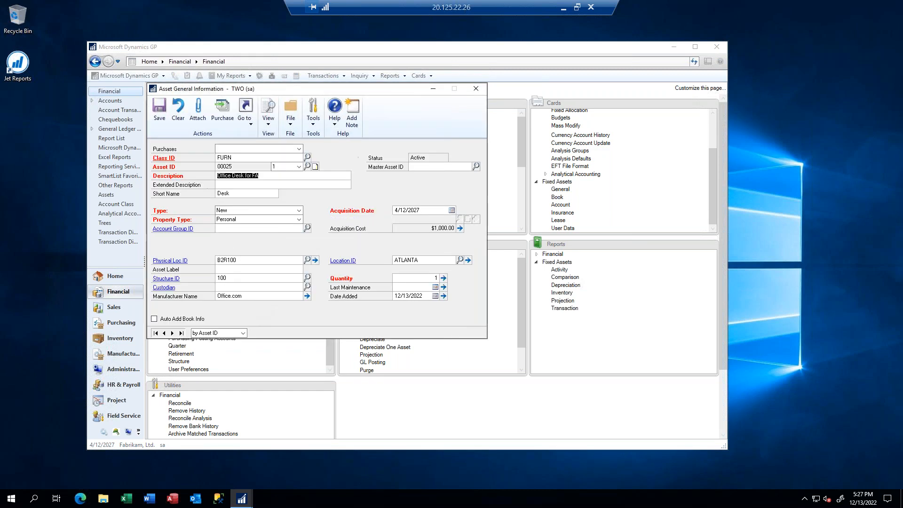
Add a chair pad line to the purchase details behind the desk's acquisition cost
left_click(460, 228)
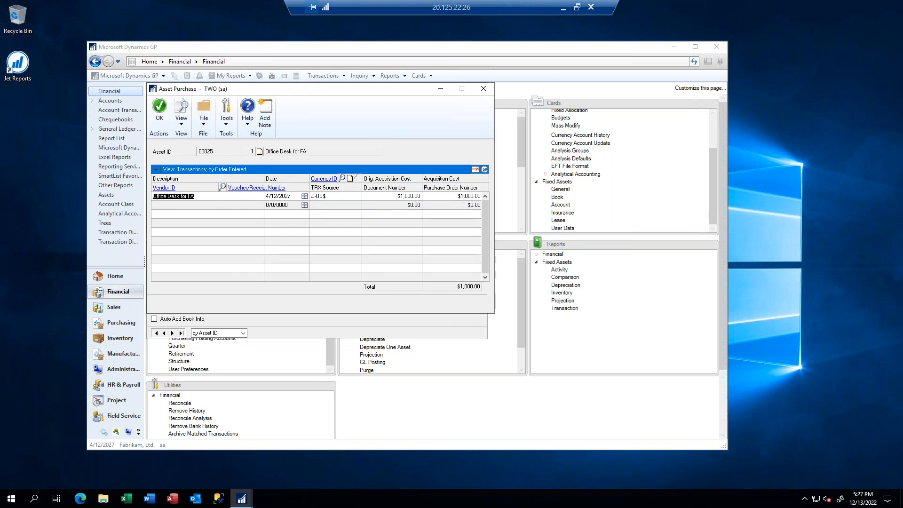
left_click(155, 206)
type("chair pad")
key("Tab")
key("Tab")
key("Tab")
key("Tab")
key("Tab")
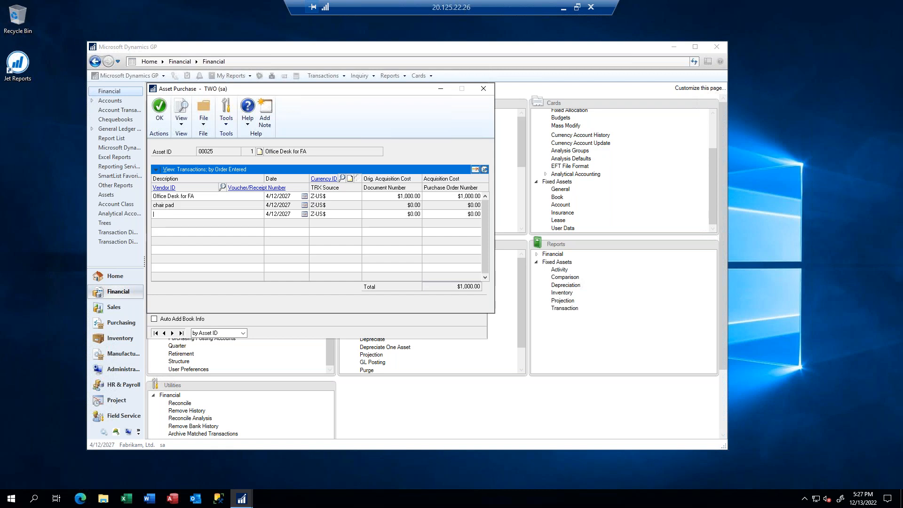
Expand the purchase line details, assign vendor ACETRAVE0001 and document number 123456 to the chair pad line, and close the purchase details
left_click(163, 203)
left_click(484, 171)
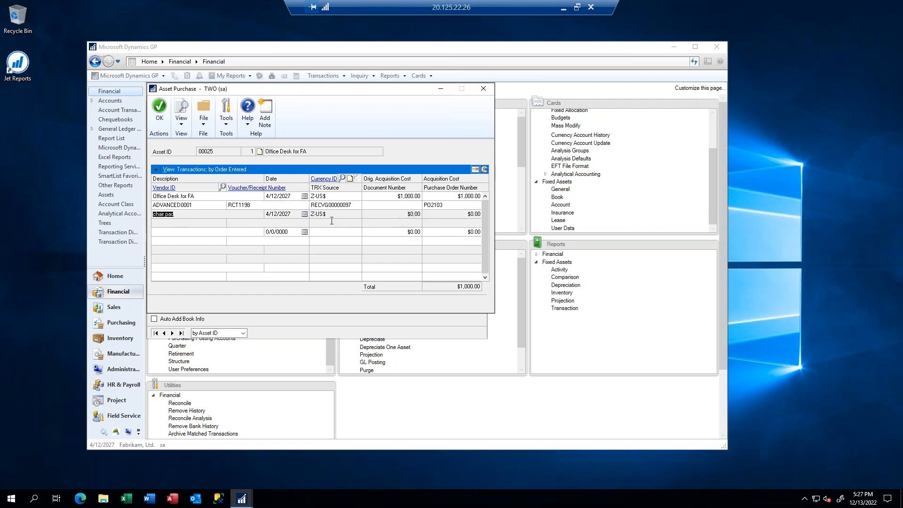
left_click(158, 224)
type("ACE")
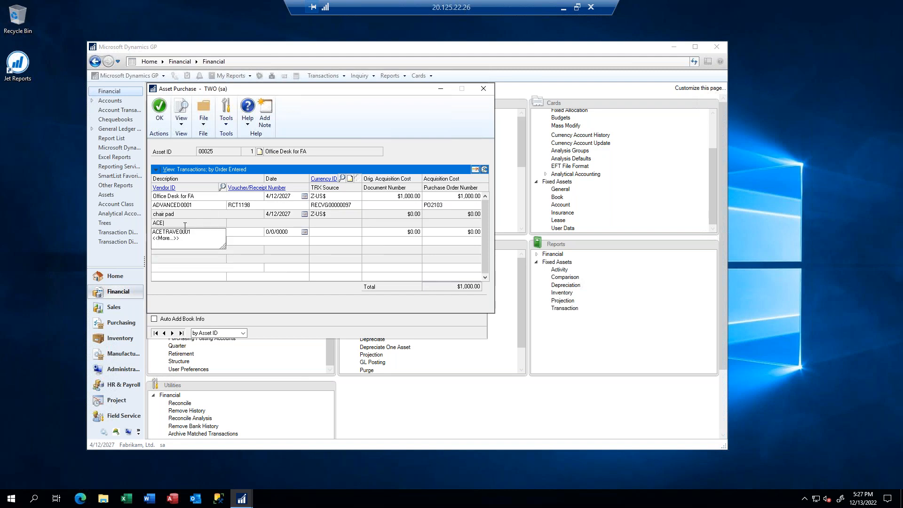
left_click(182, 232)
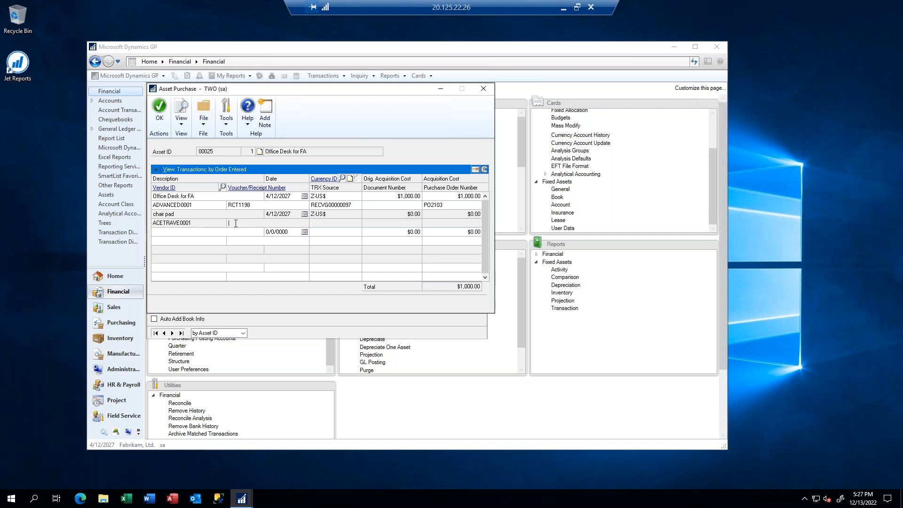
left_click(311, 225)
left_click(381, 223)
type("123456")
left_click(484, 88)
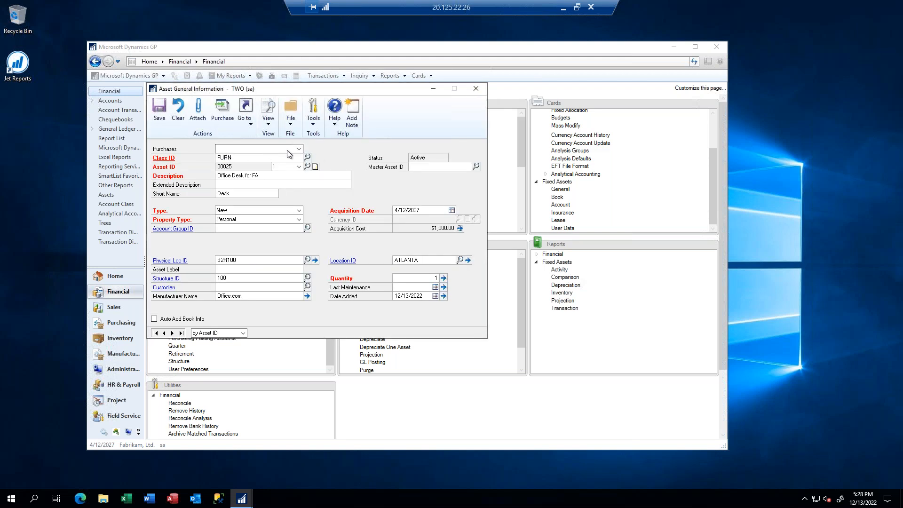
Open the fixed assets purchasing transactions beside the asset card and display the purchases available to the asset
left_click(219, 109)
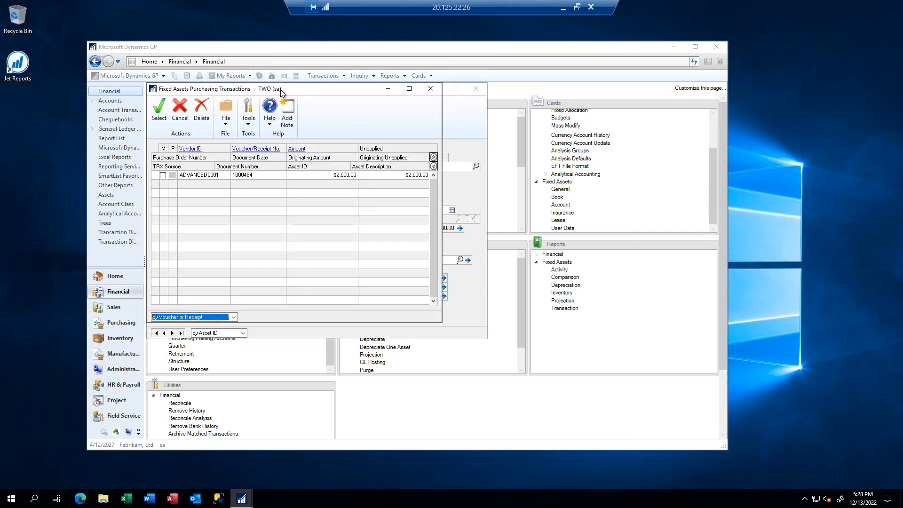
left_click_drag(307, 93, 651, 100)
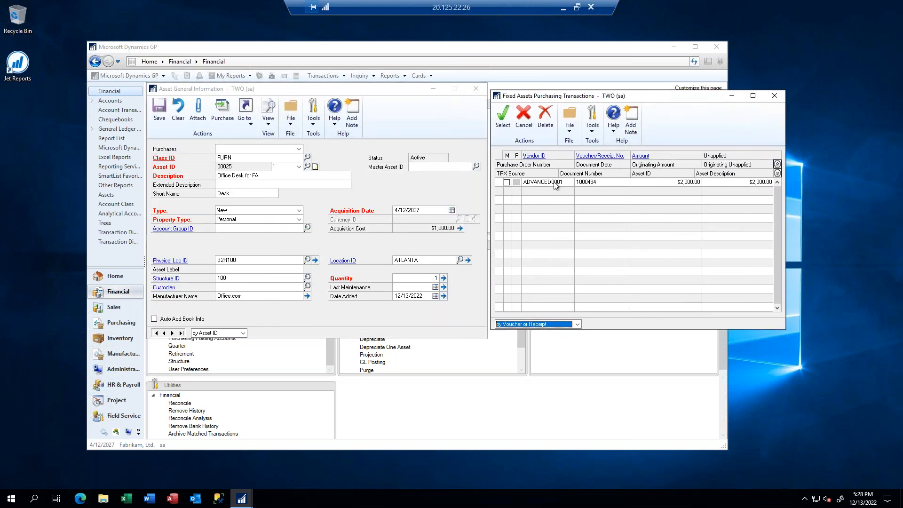
left_click(299, 151)
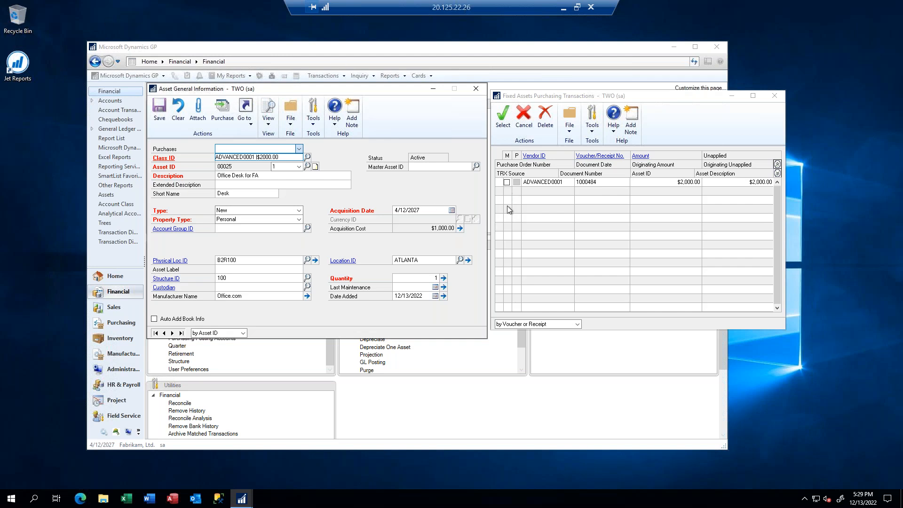
Review the desk's purchase details again, close them and the asset card, and return to the fixed assets purchasing transactions
left_click(458, 230)
left_click(459, 229)
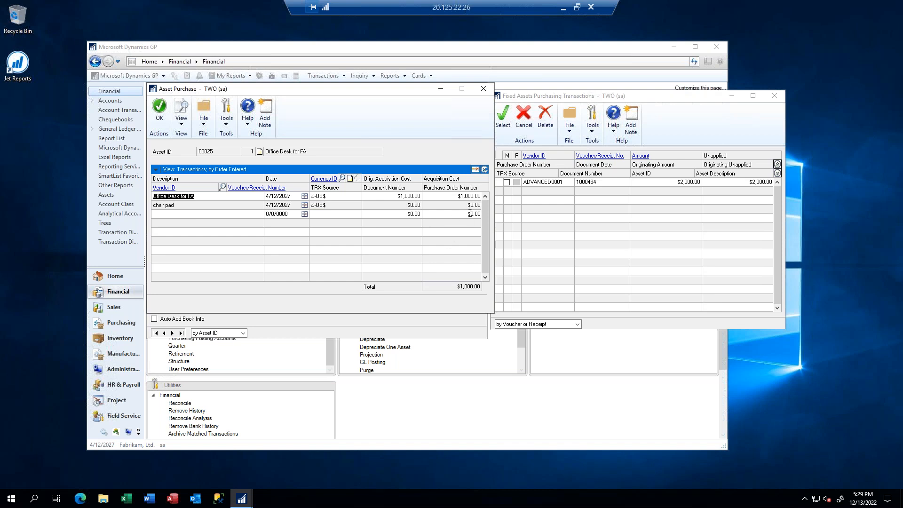
left_click(484, 89)
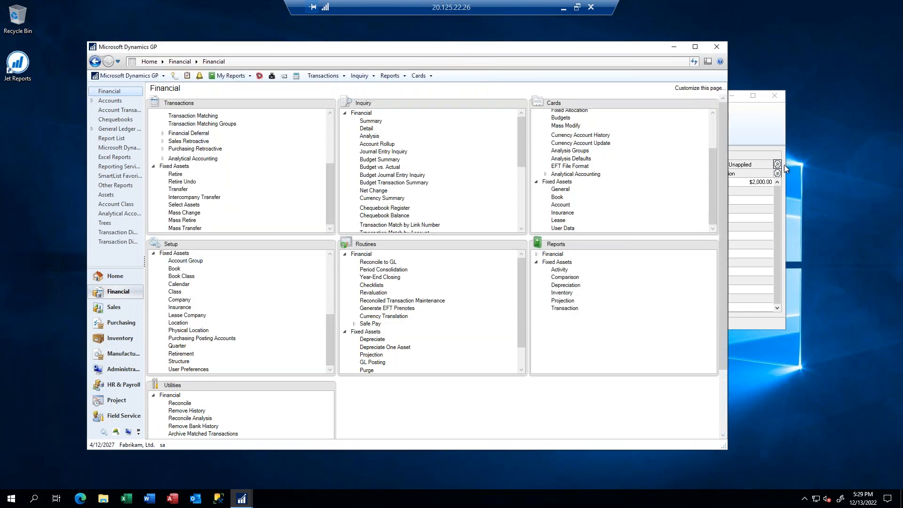
left_click(759, 122)
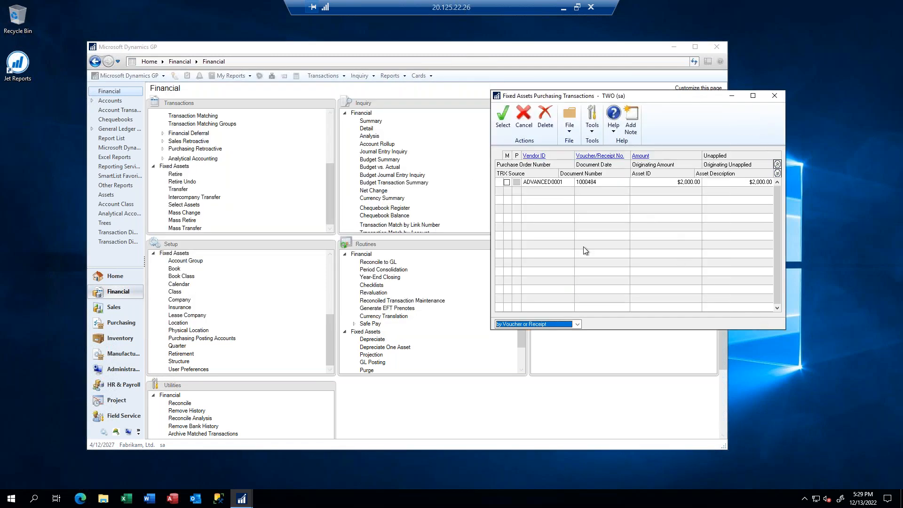